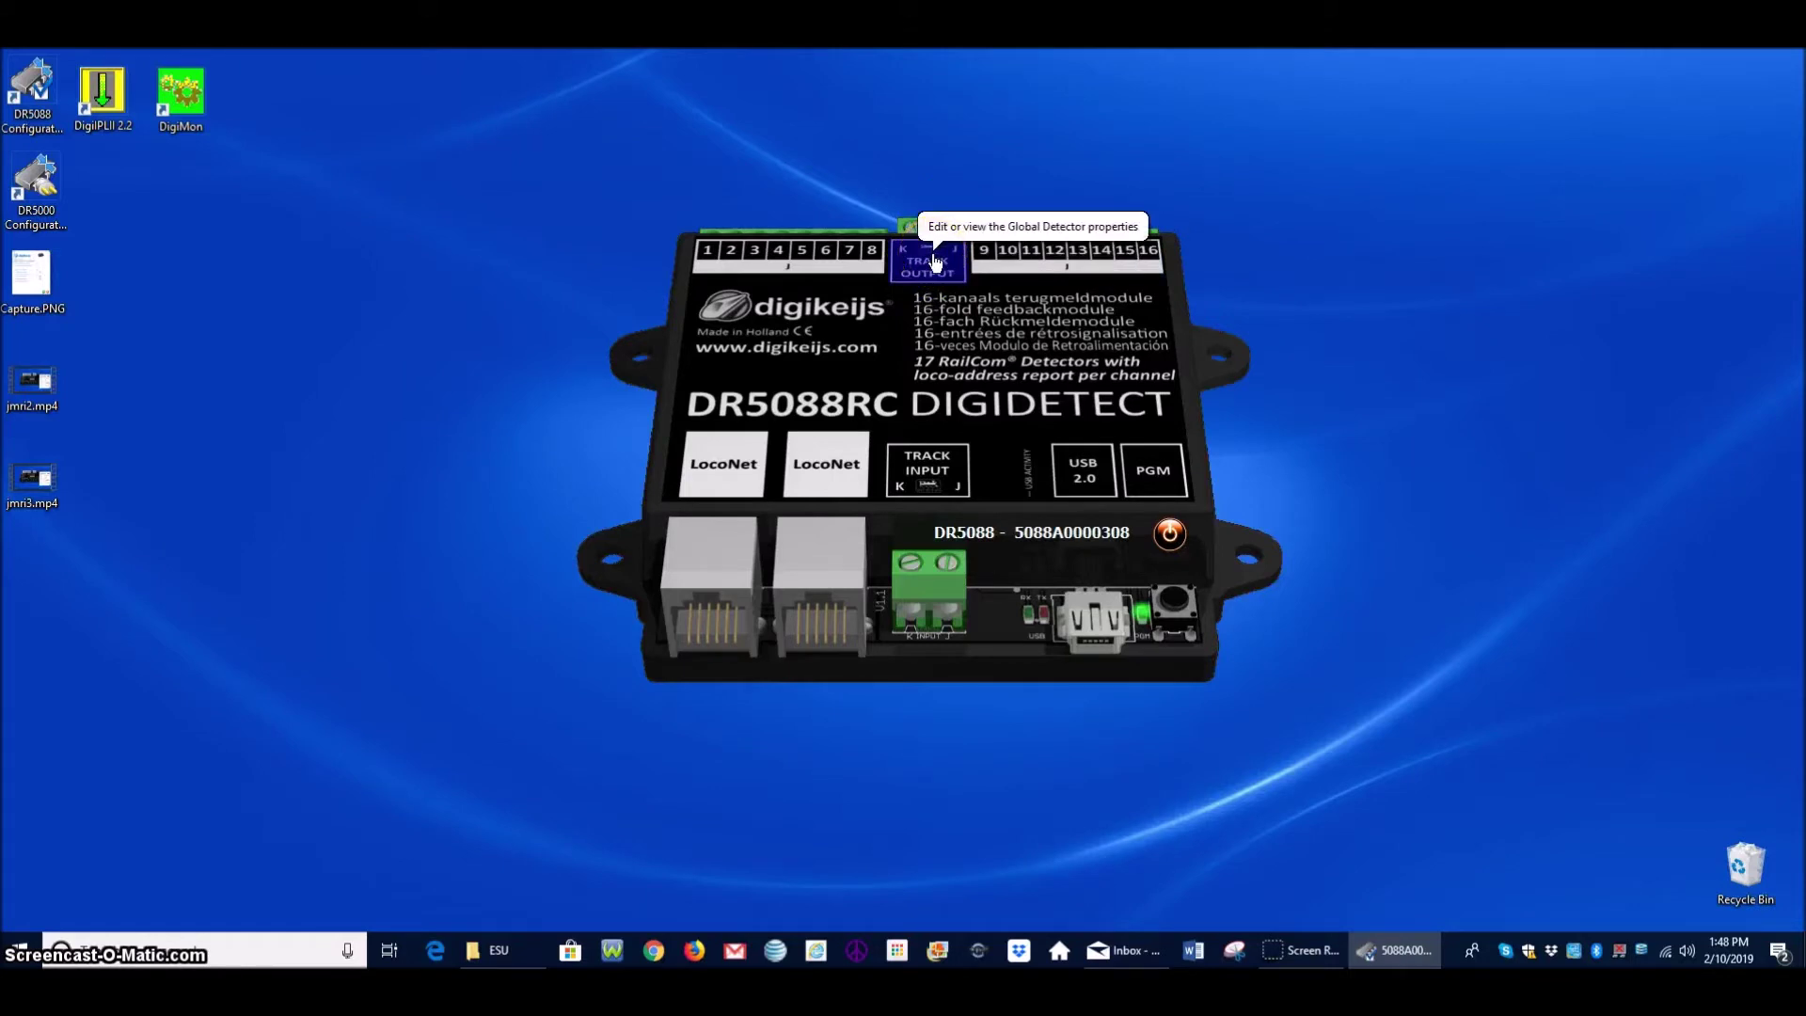
Review the USB port and firmware details, then the module's general, detection and reporting settings without saving
click(1081, 461)
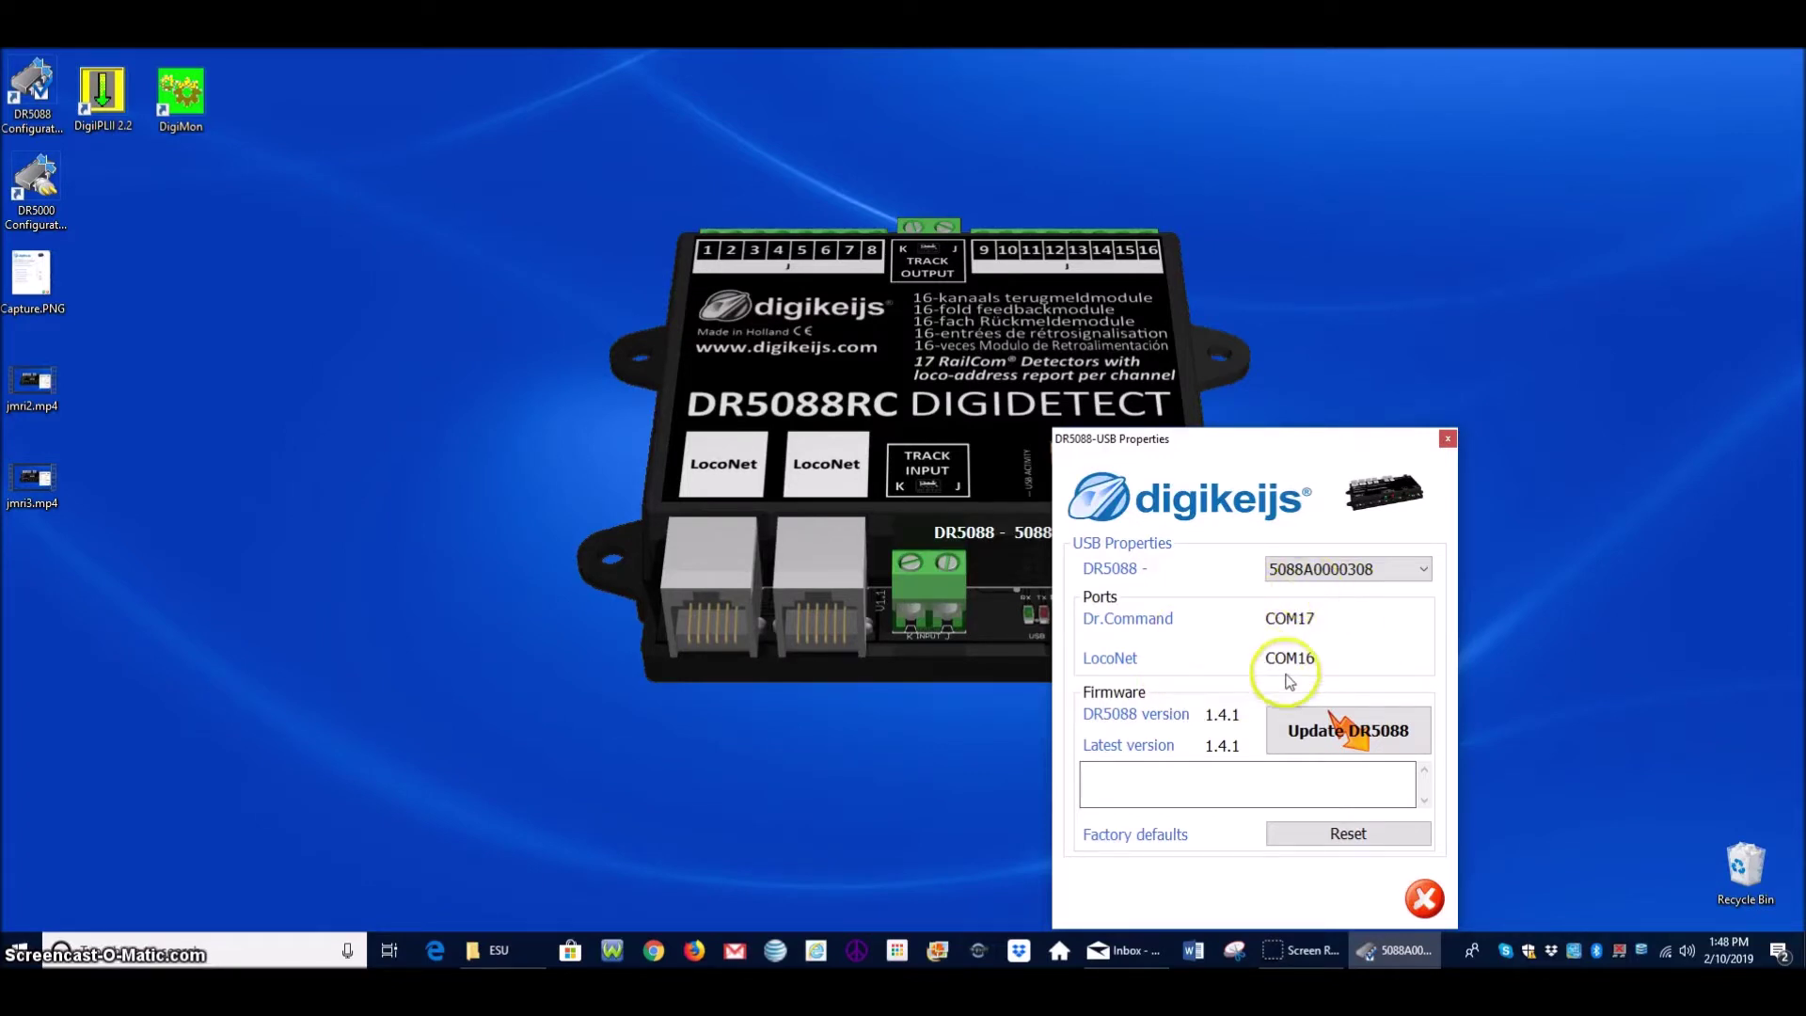
click(1424, 901)
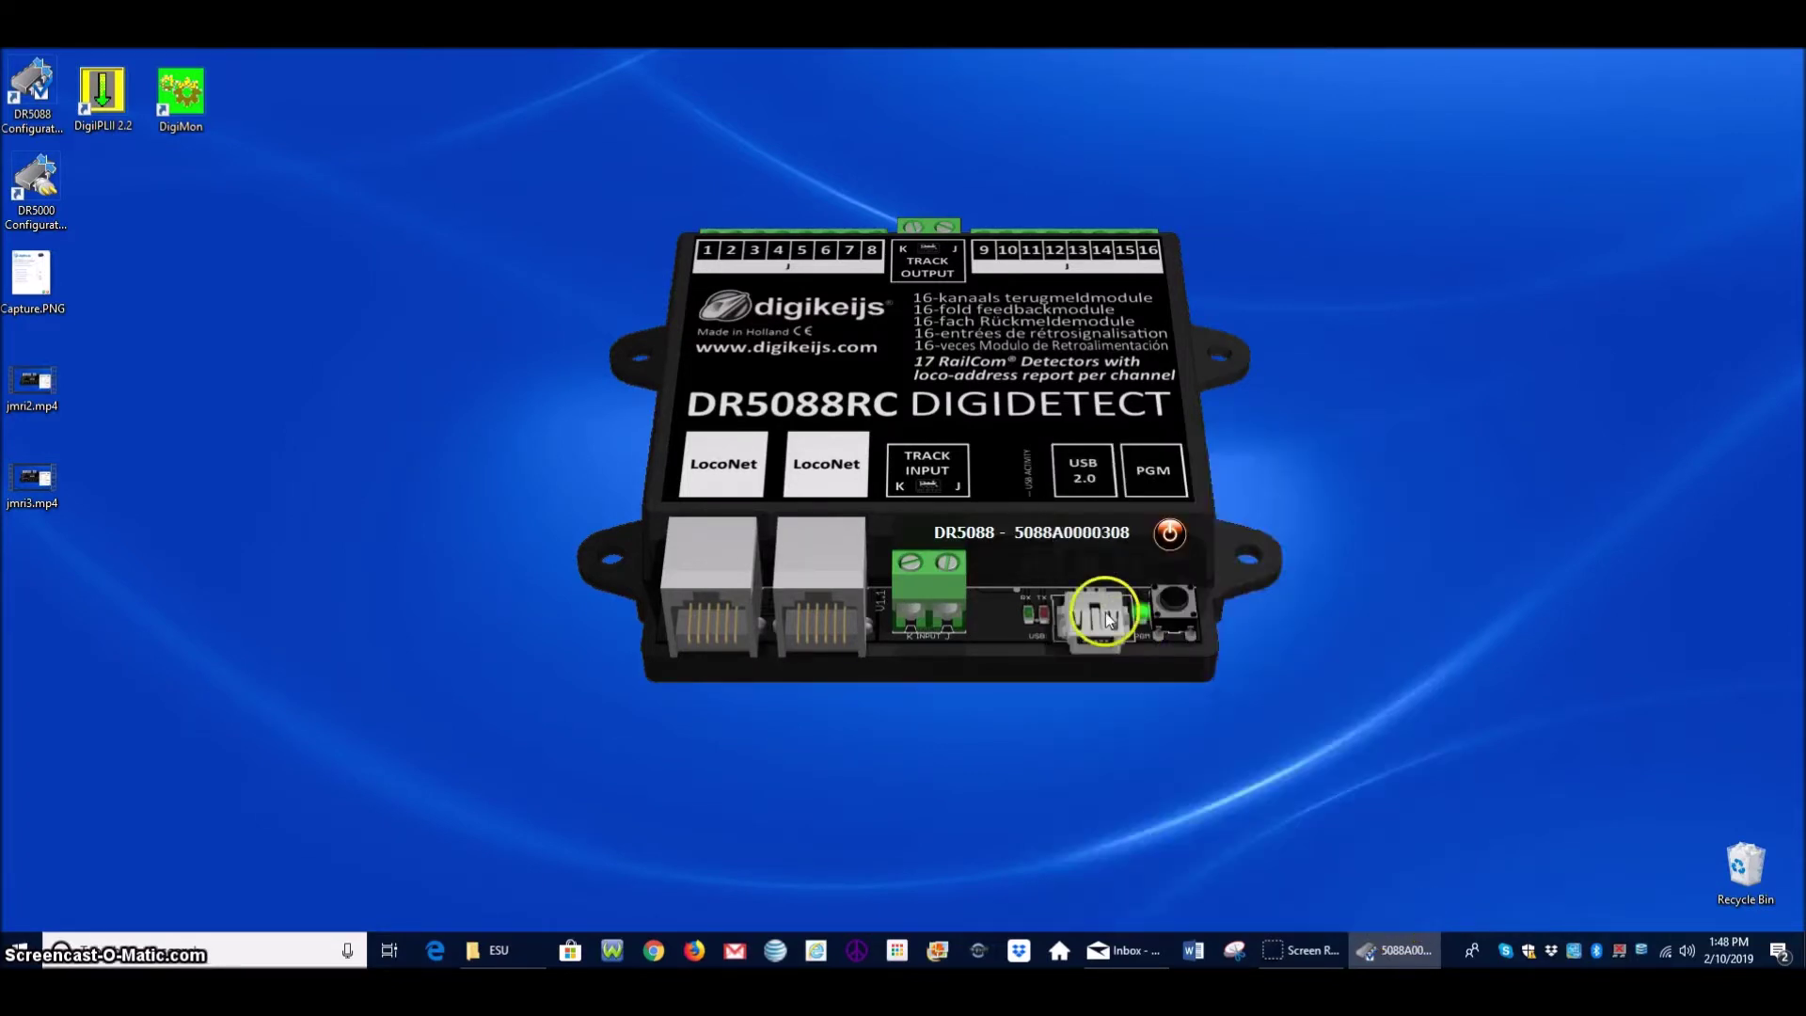
click(948, 474)
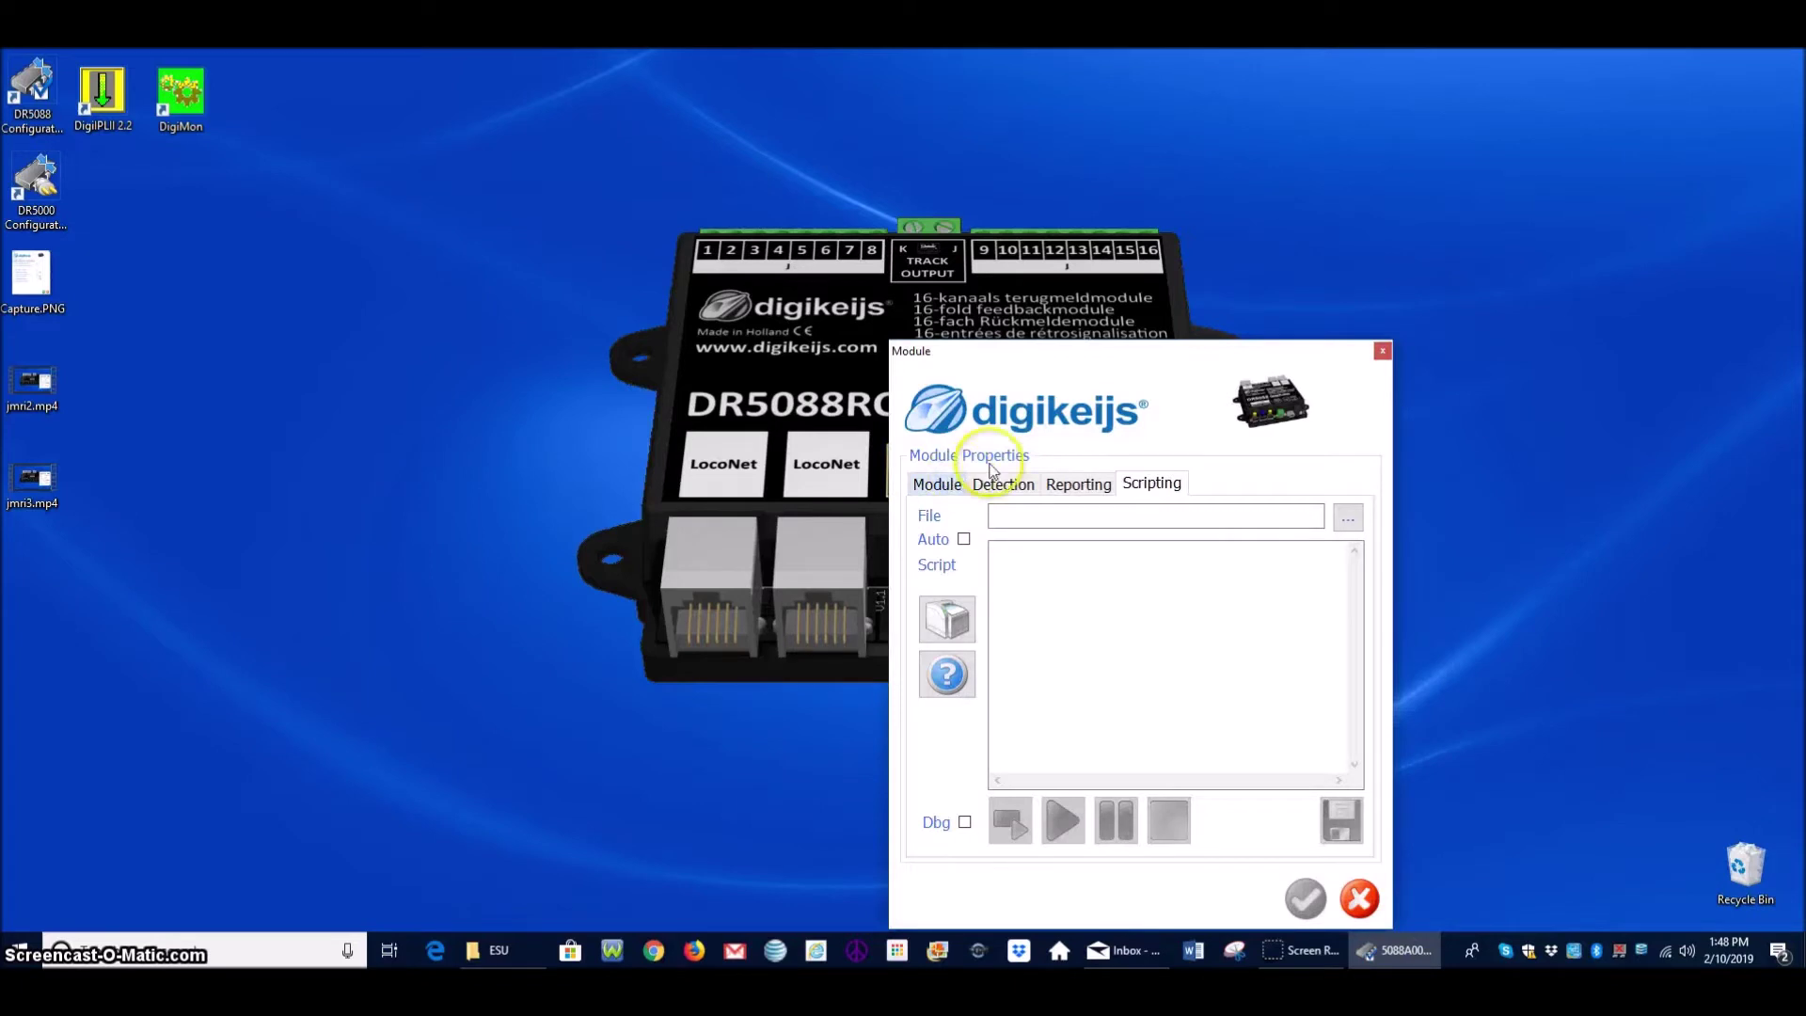
click(938, 485)
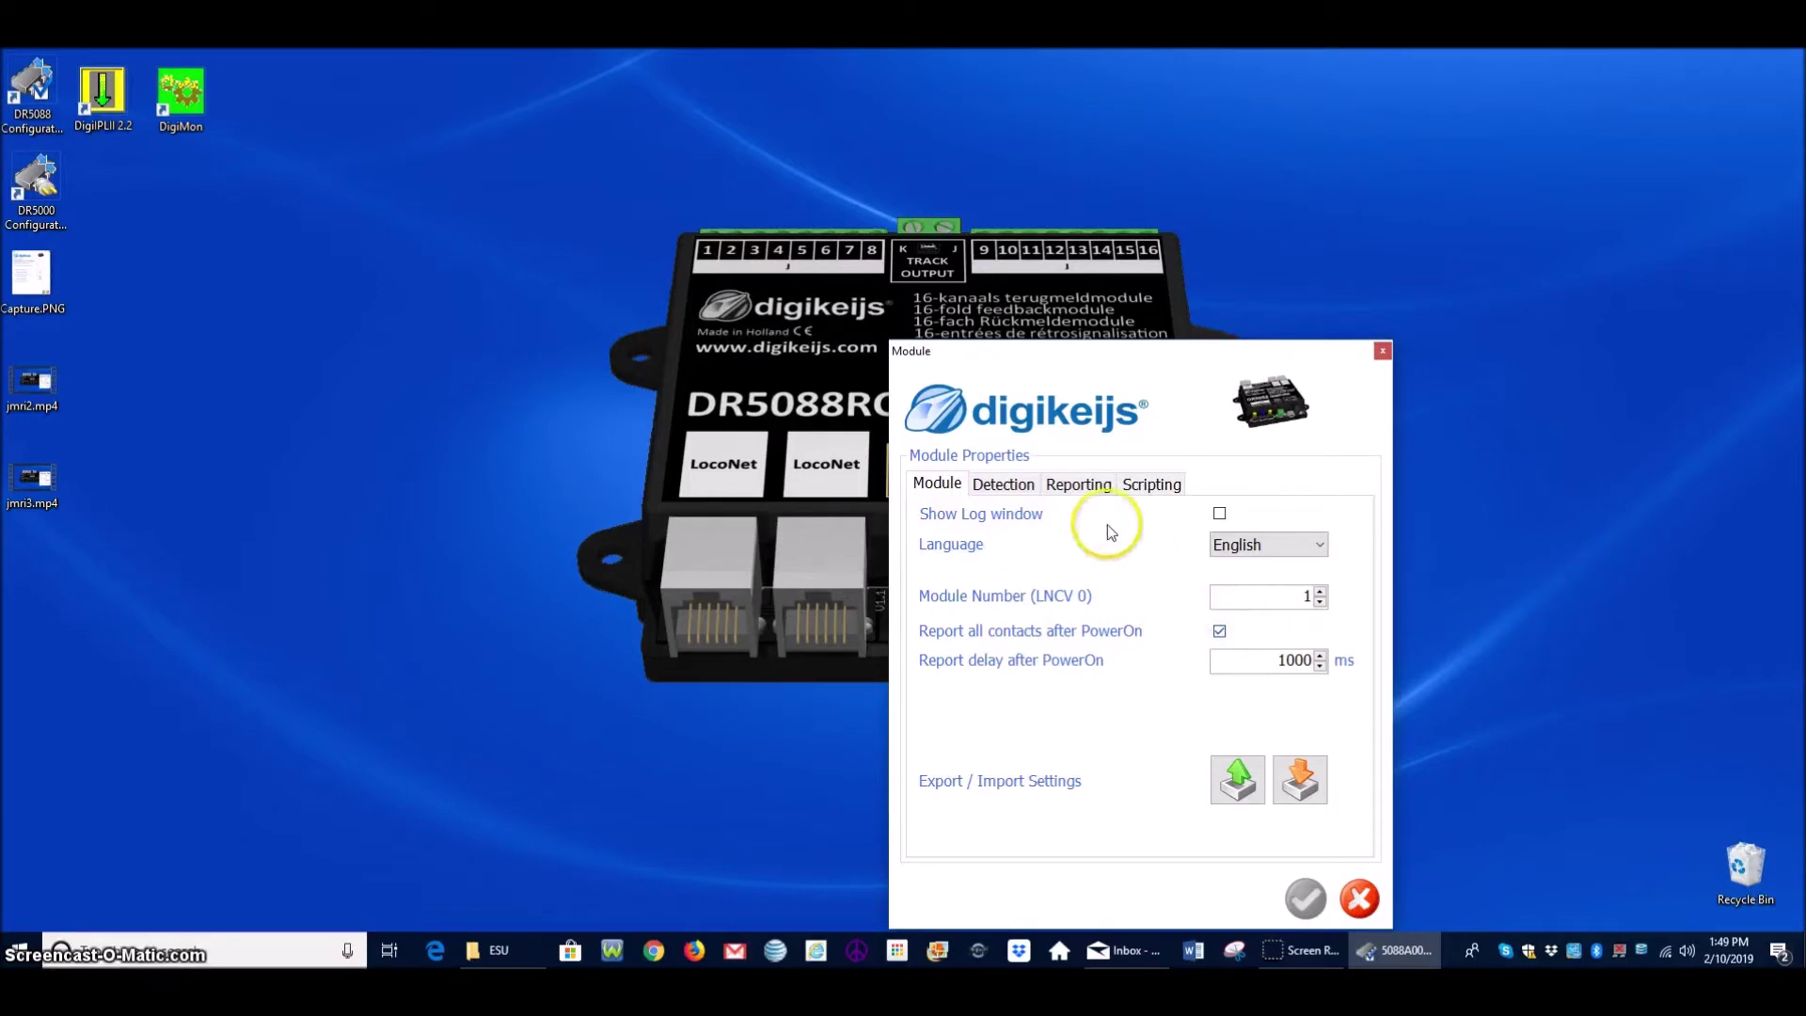
click(1000, 486)
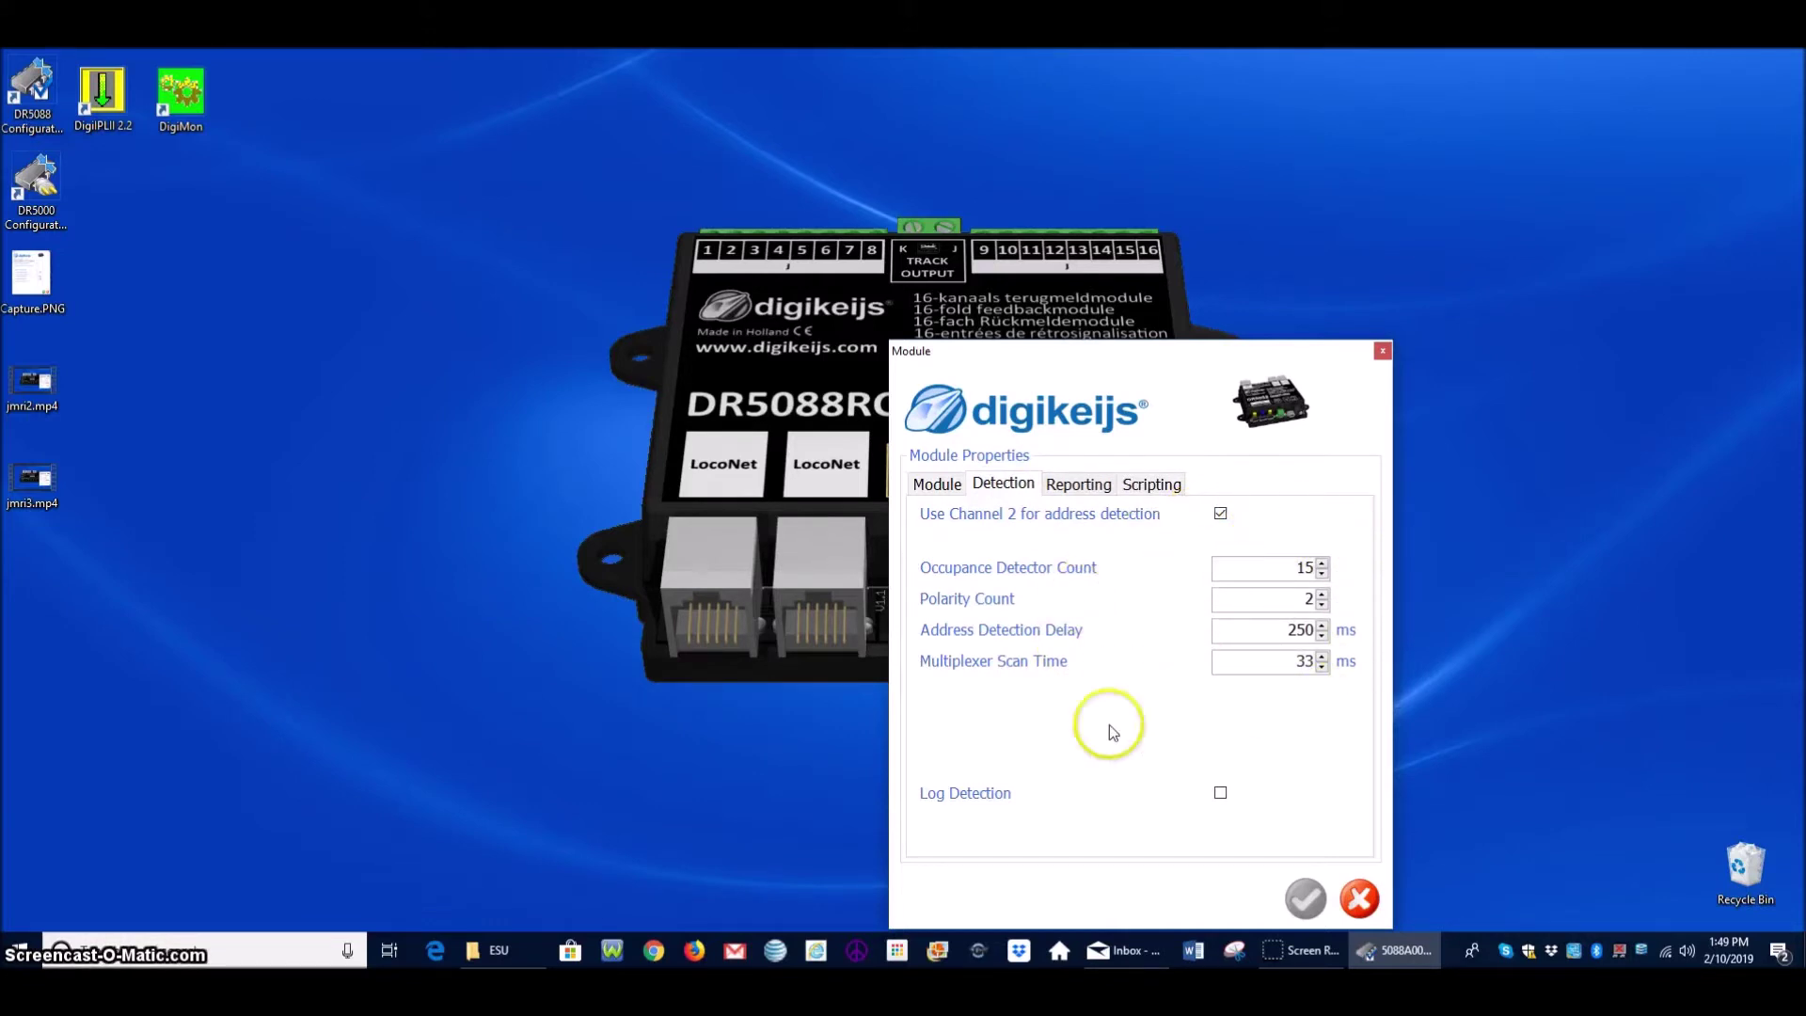
click(1080, 485)
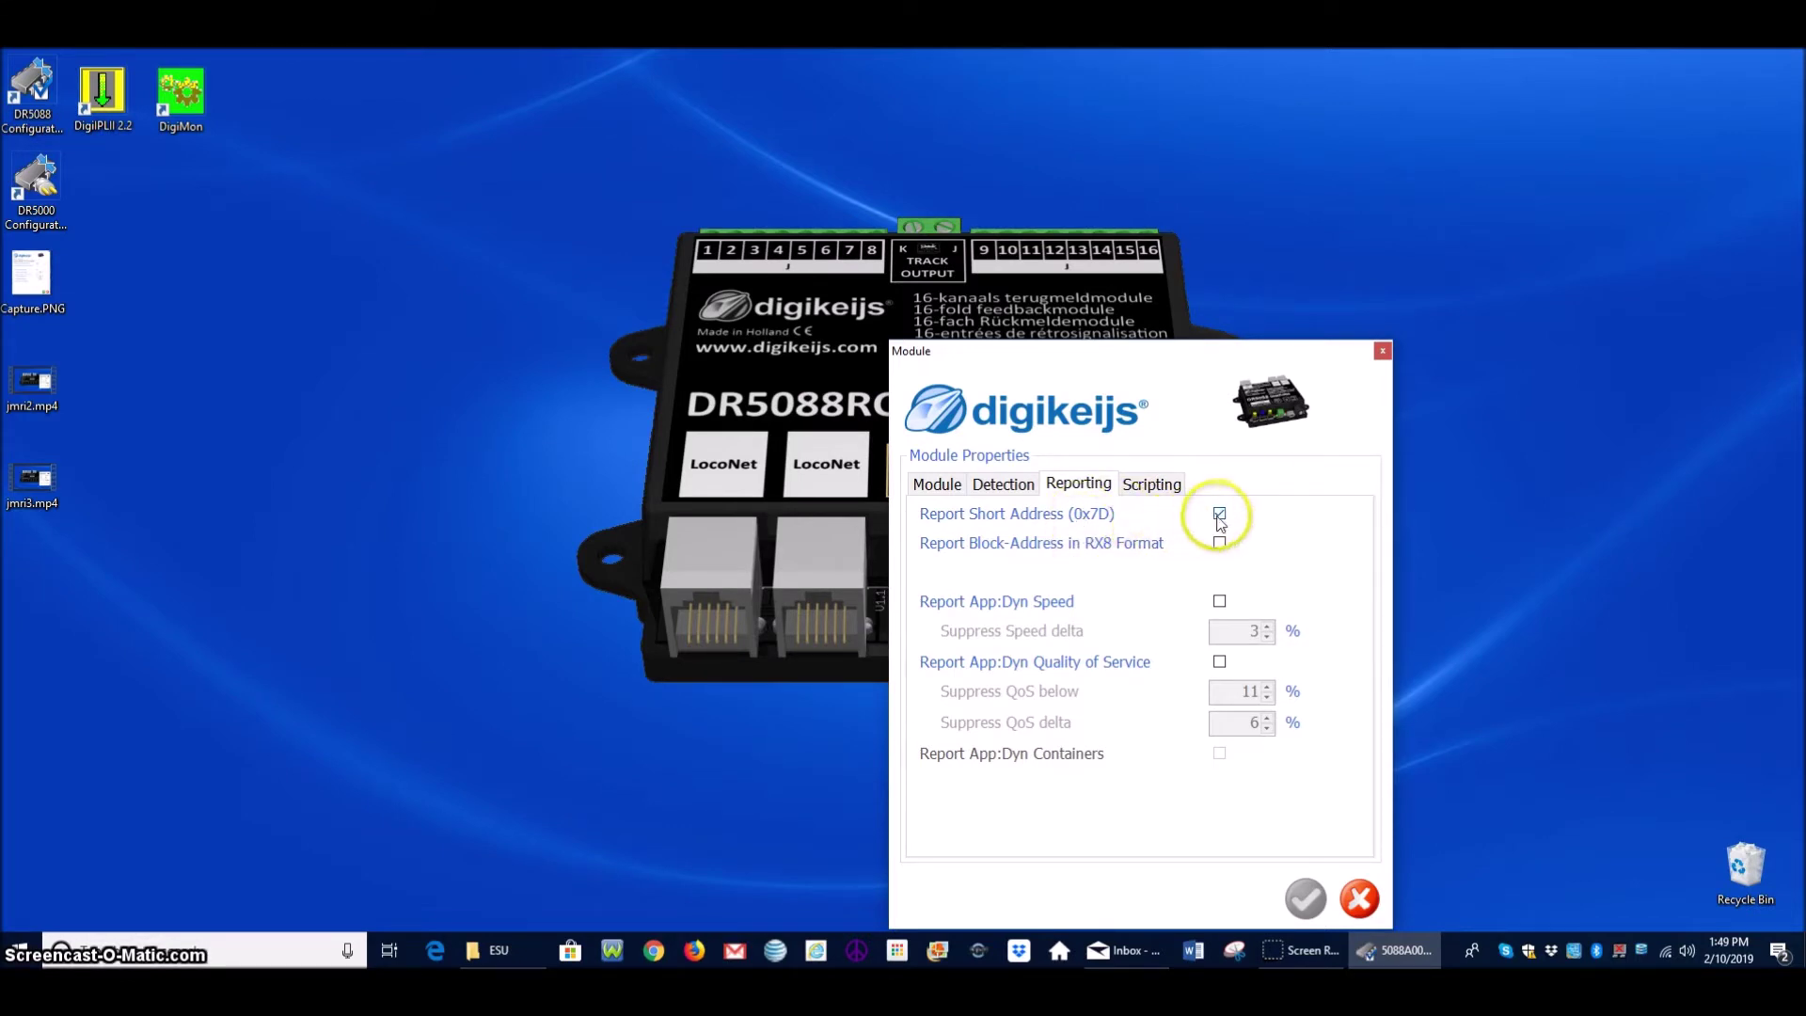
mouse_move(1218, 508)
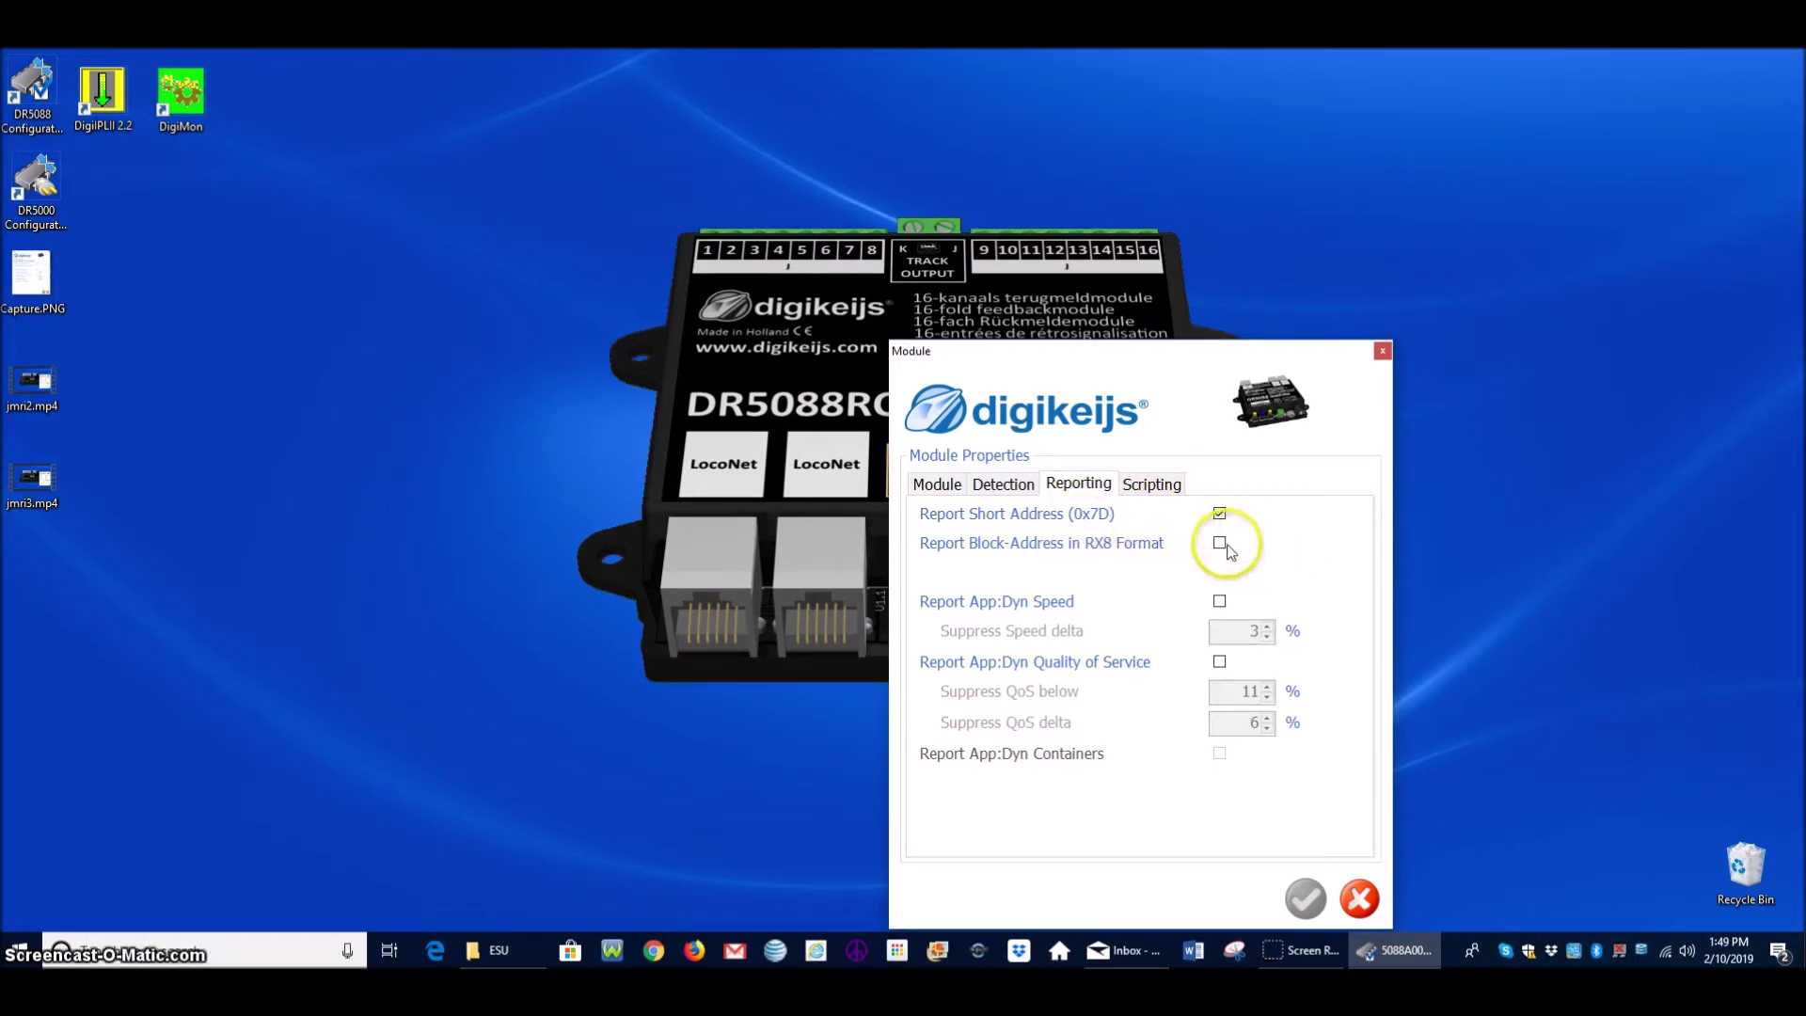
mouse_move(1252, 557)
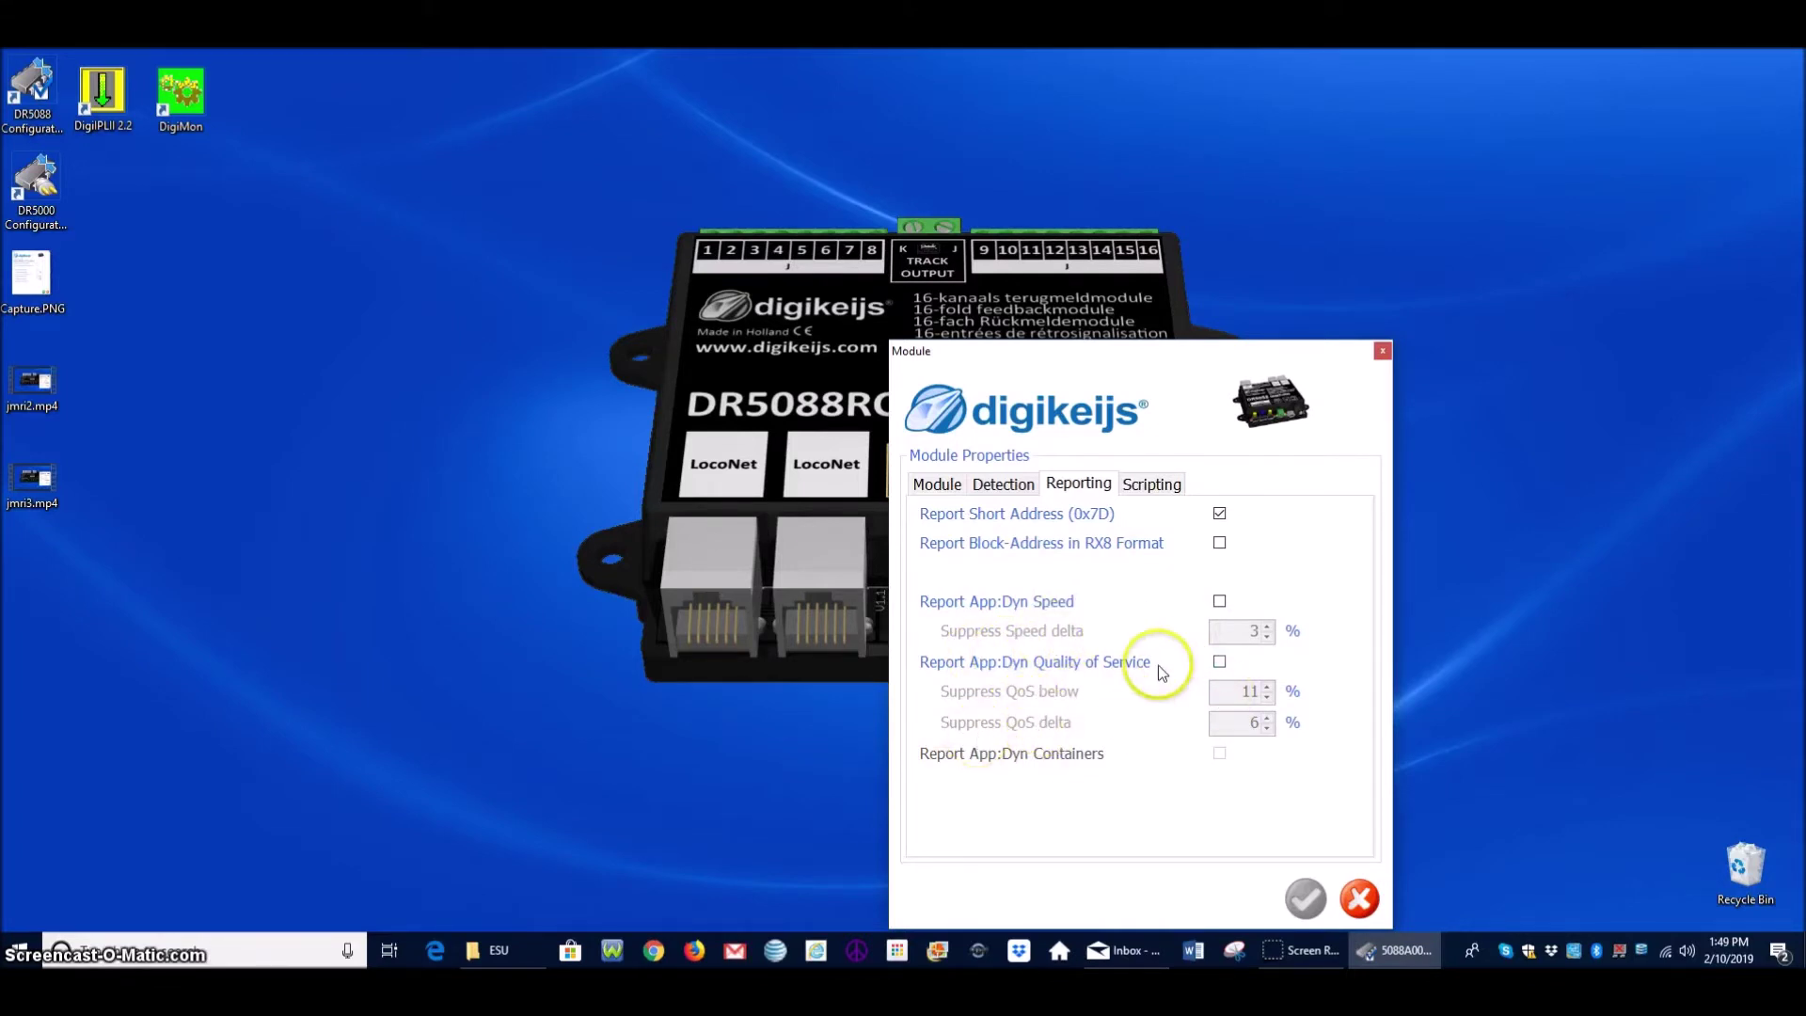
mouse_move(1160, 668)
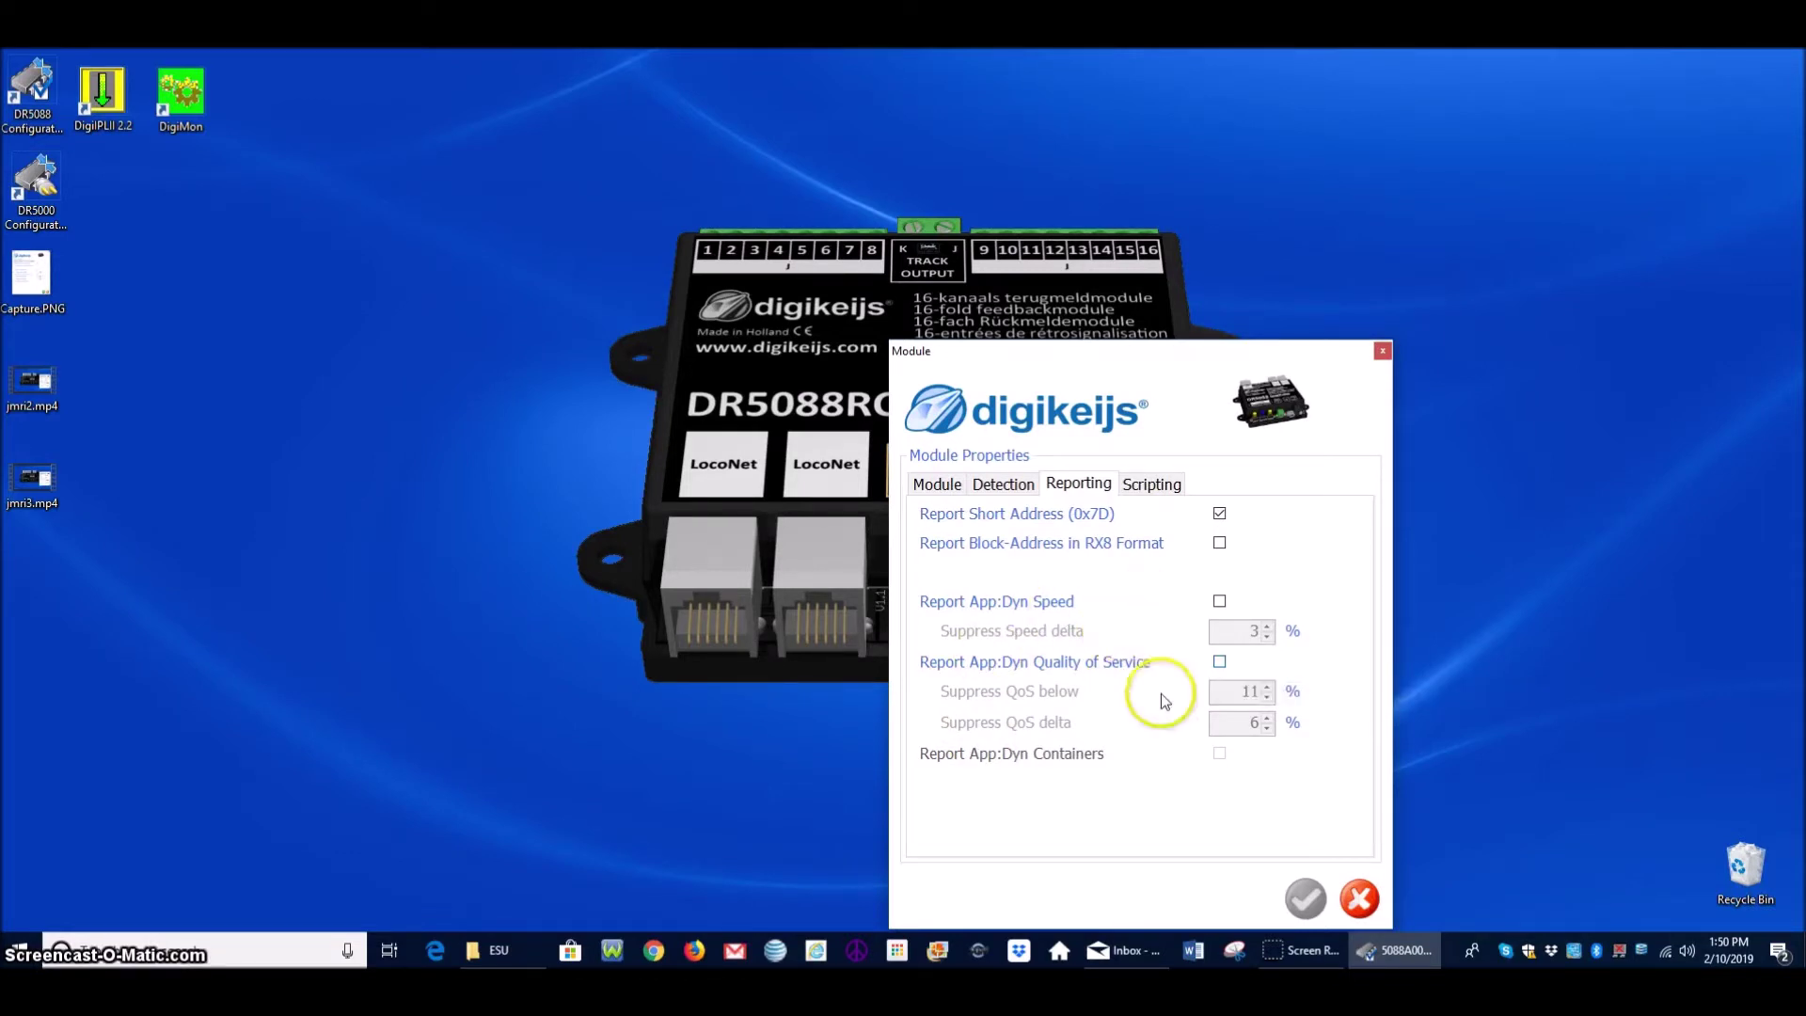
click(1359, 898)
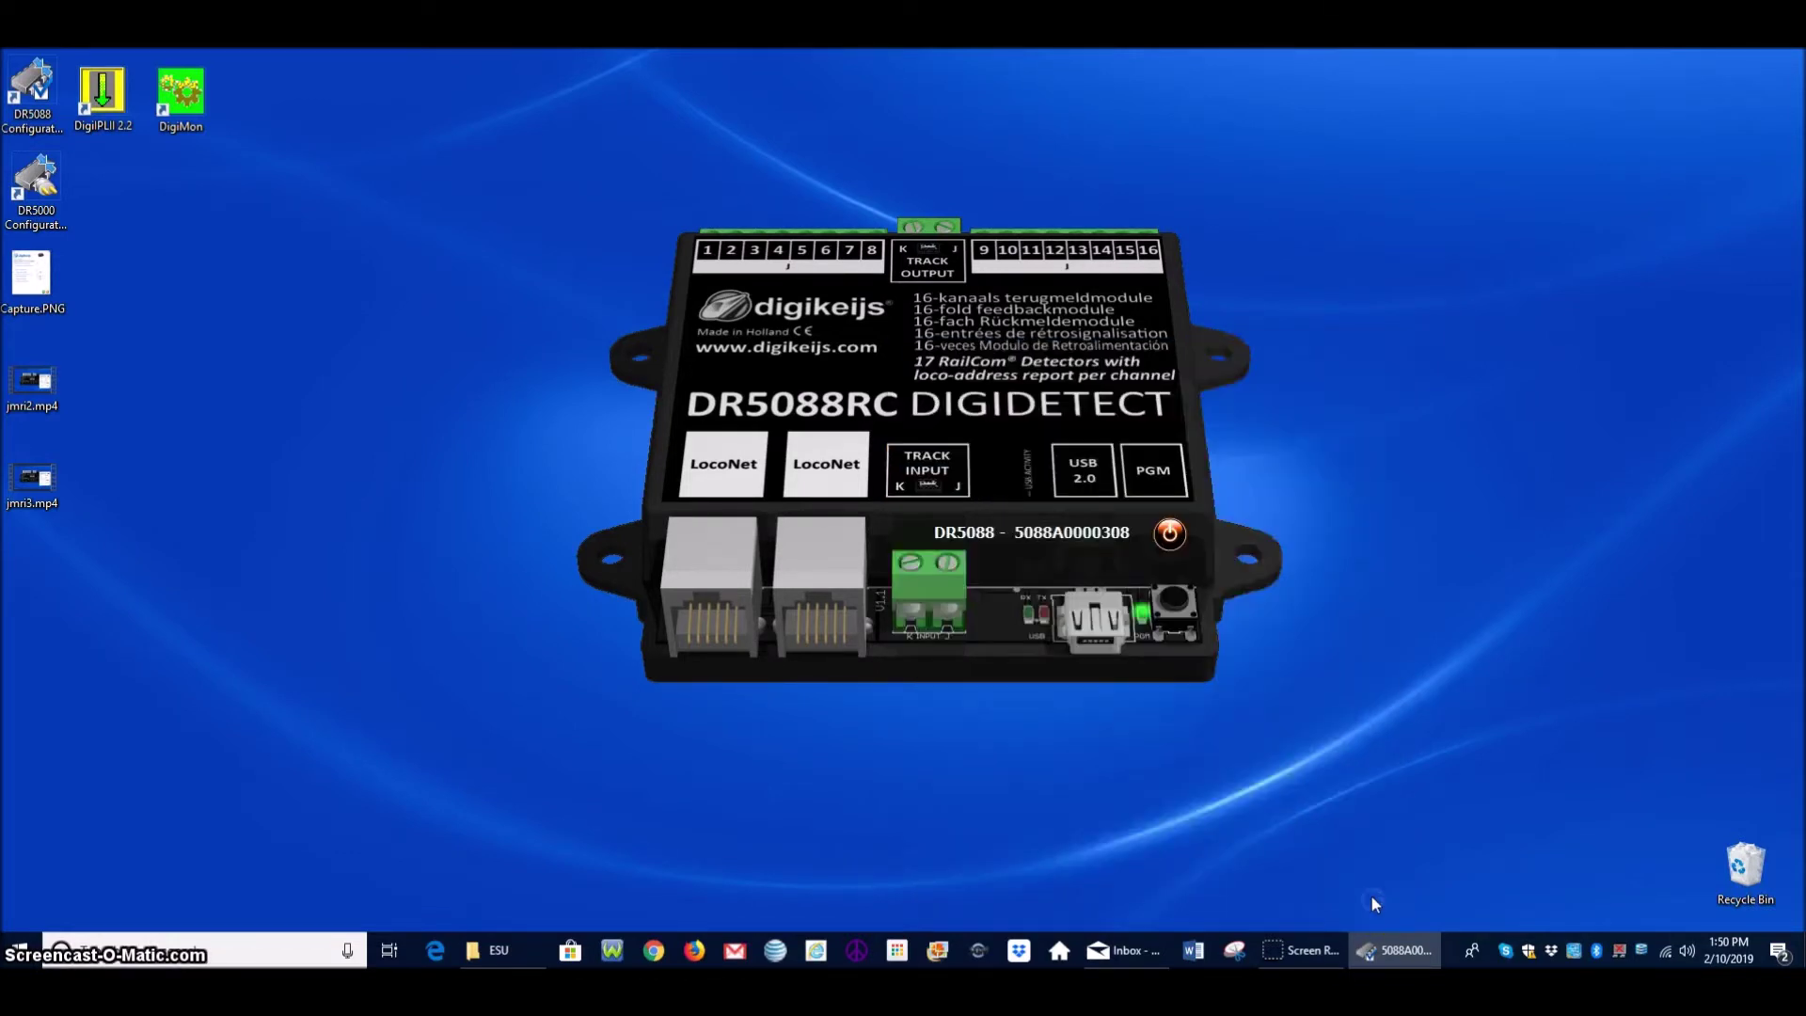
Check the LocoNet timing, RailCom settings and feedback monitor grid
click(765, 469)
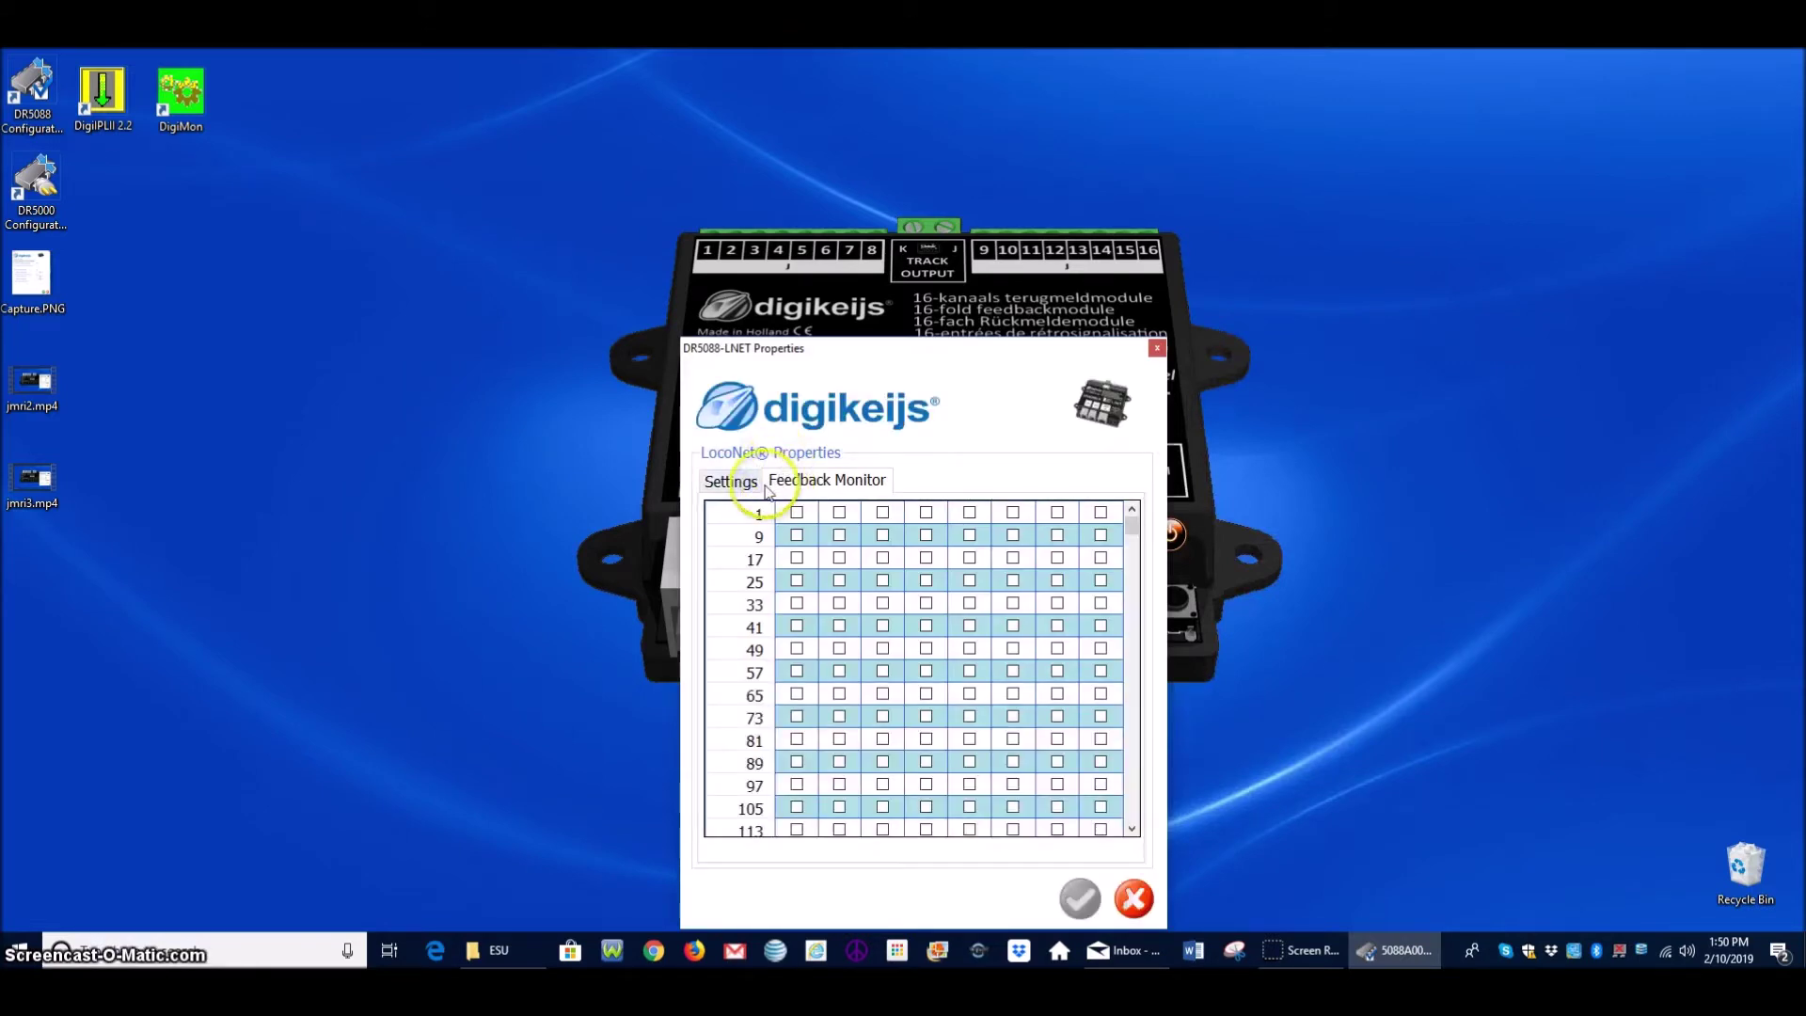
click(734, 482)
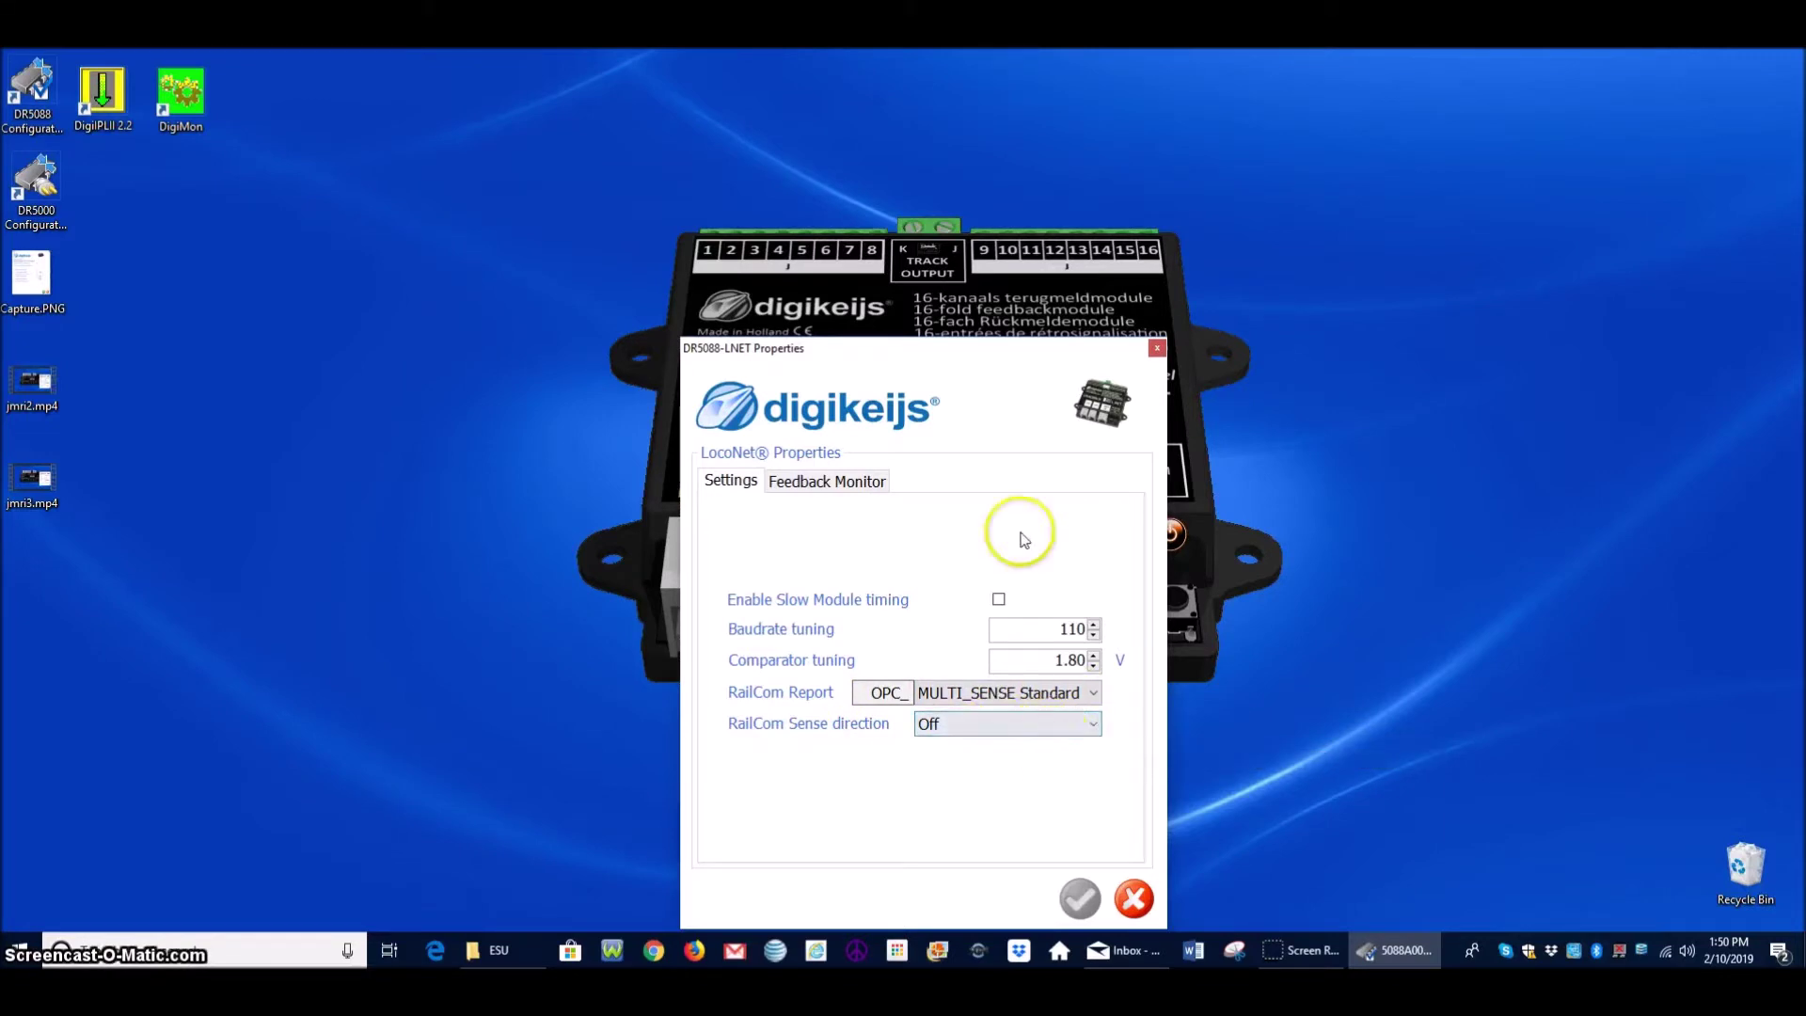
click(829, 481)
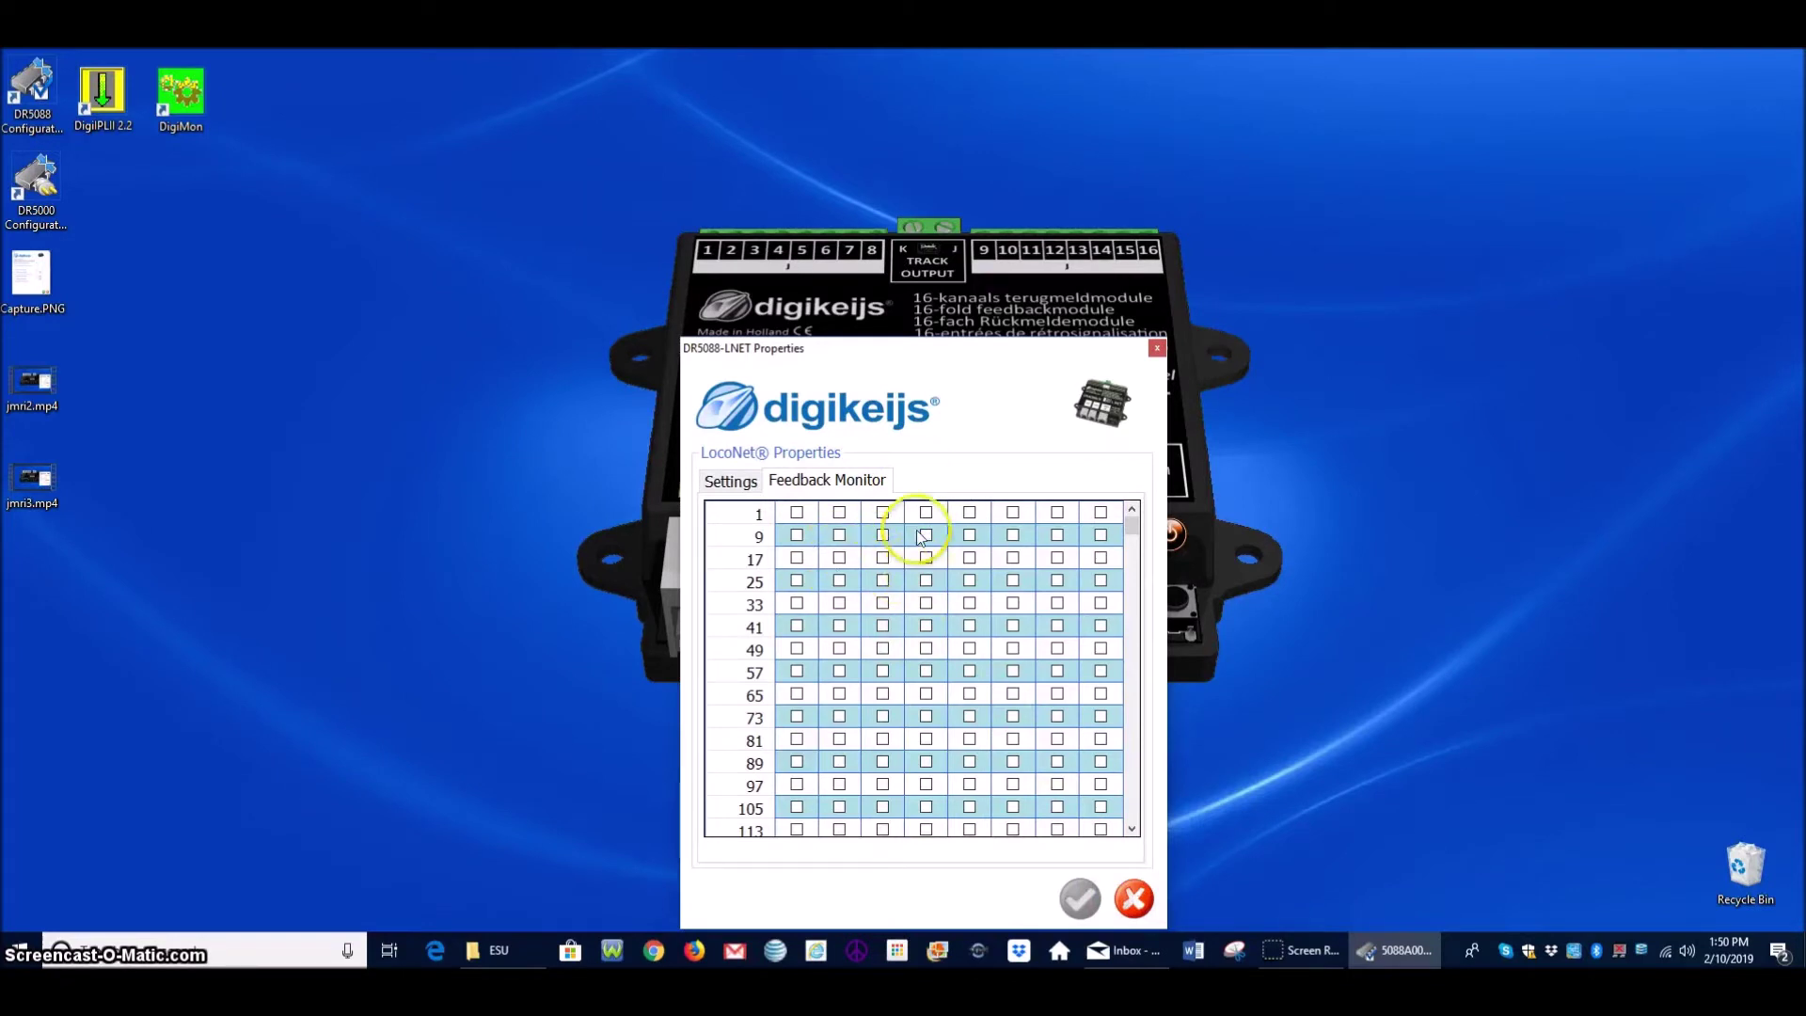
click(1133, 898)
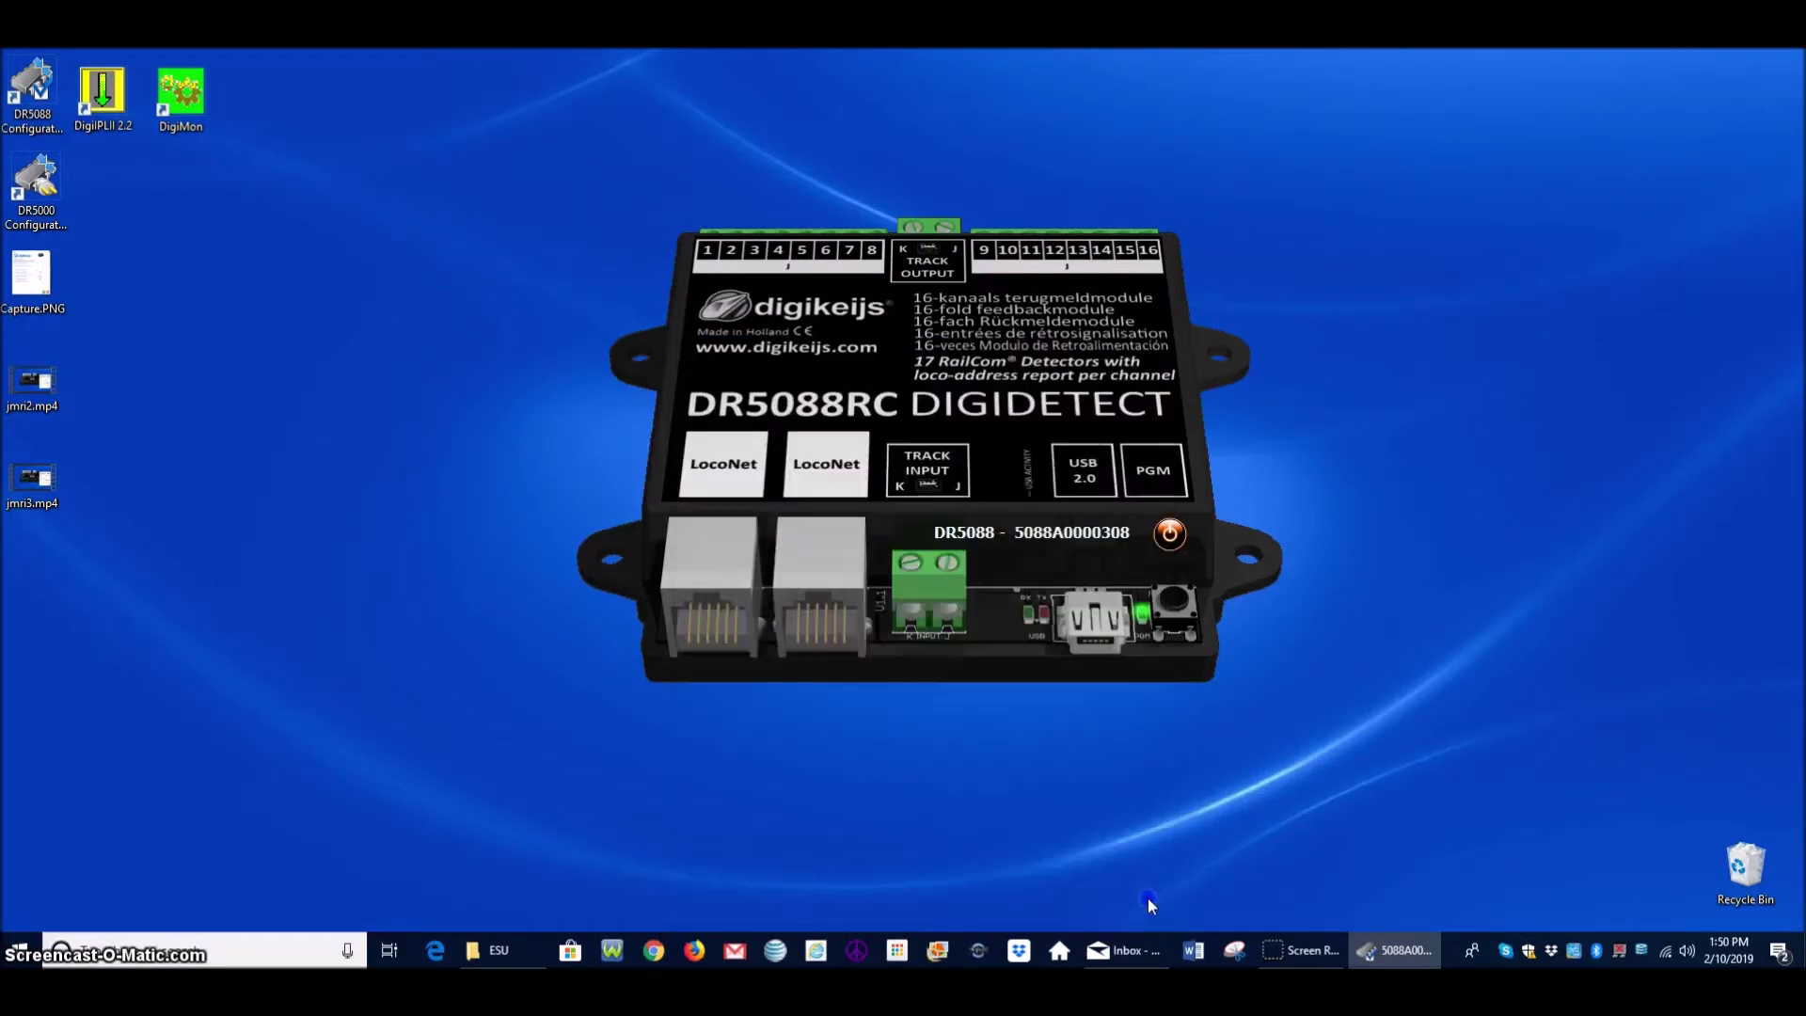
Inspect the properties for detectors 1 to 8 and the global detector properties
click(903, 243)
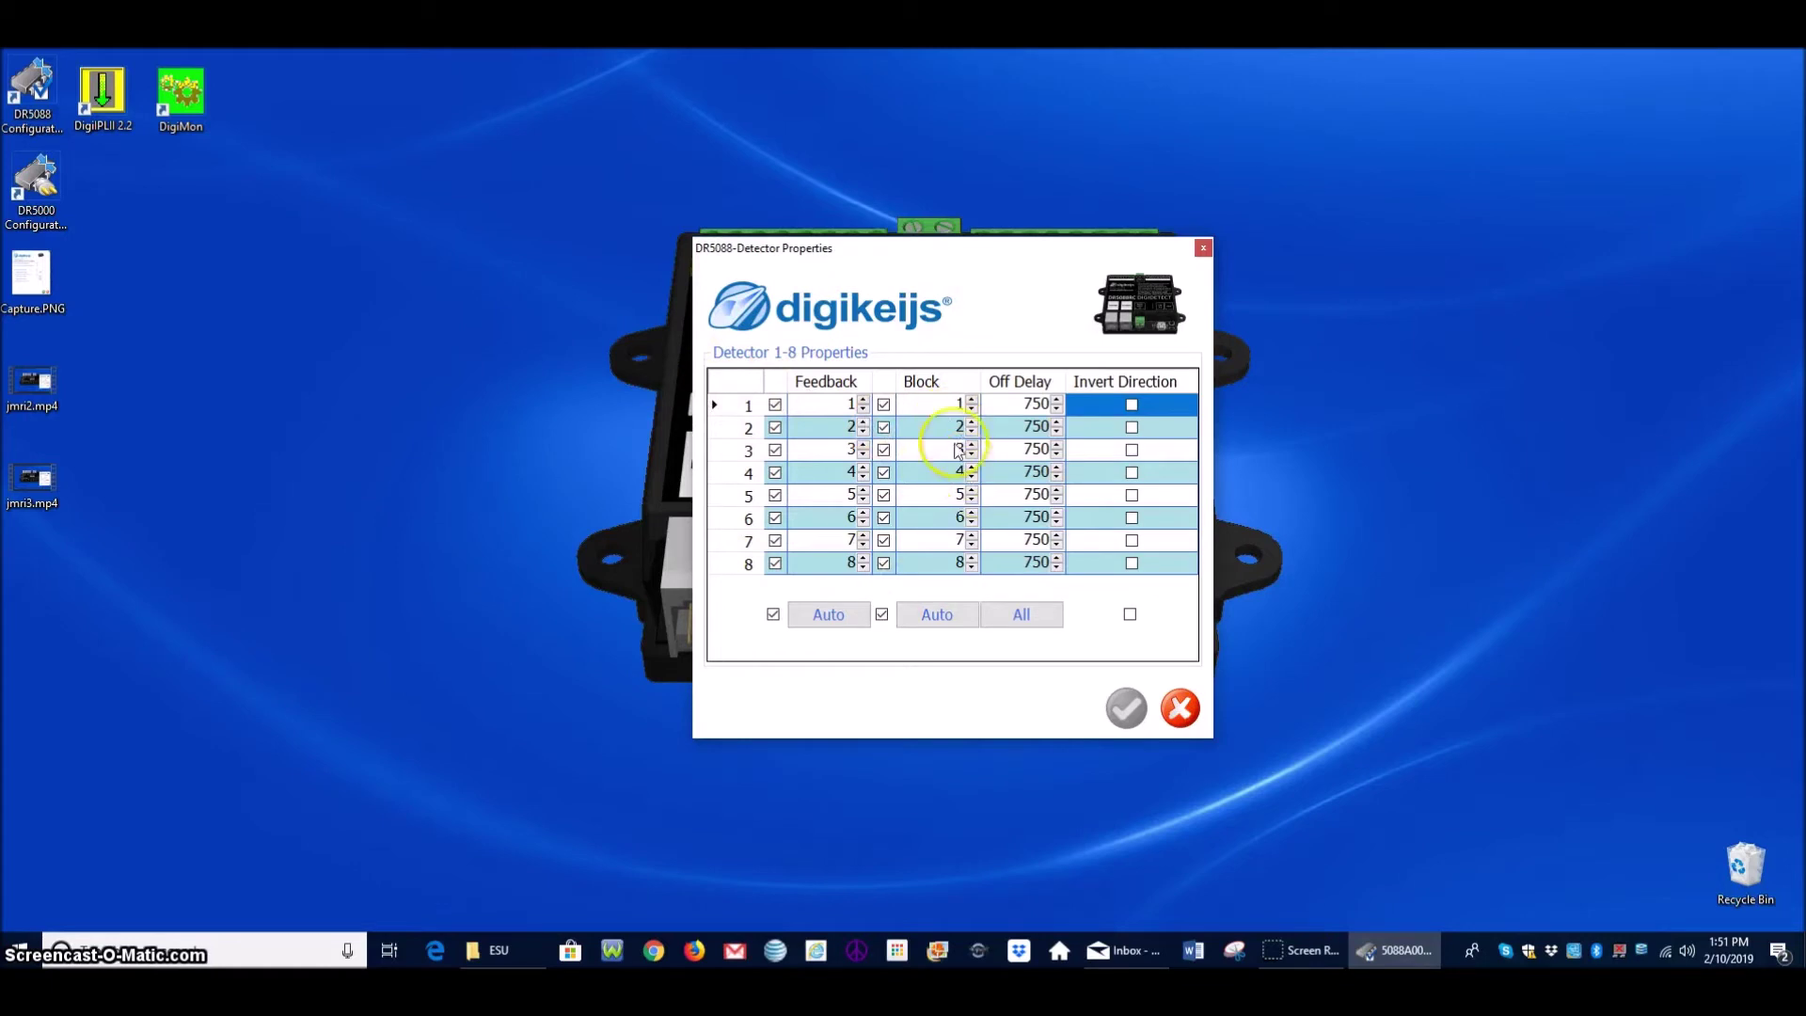
click(1179, 707)
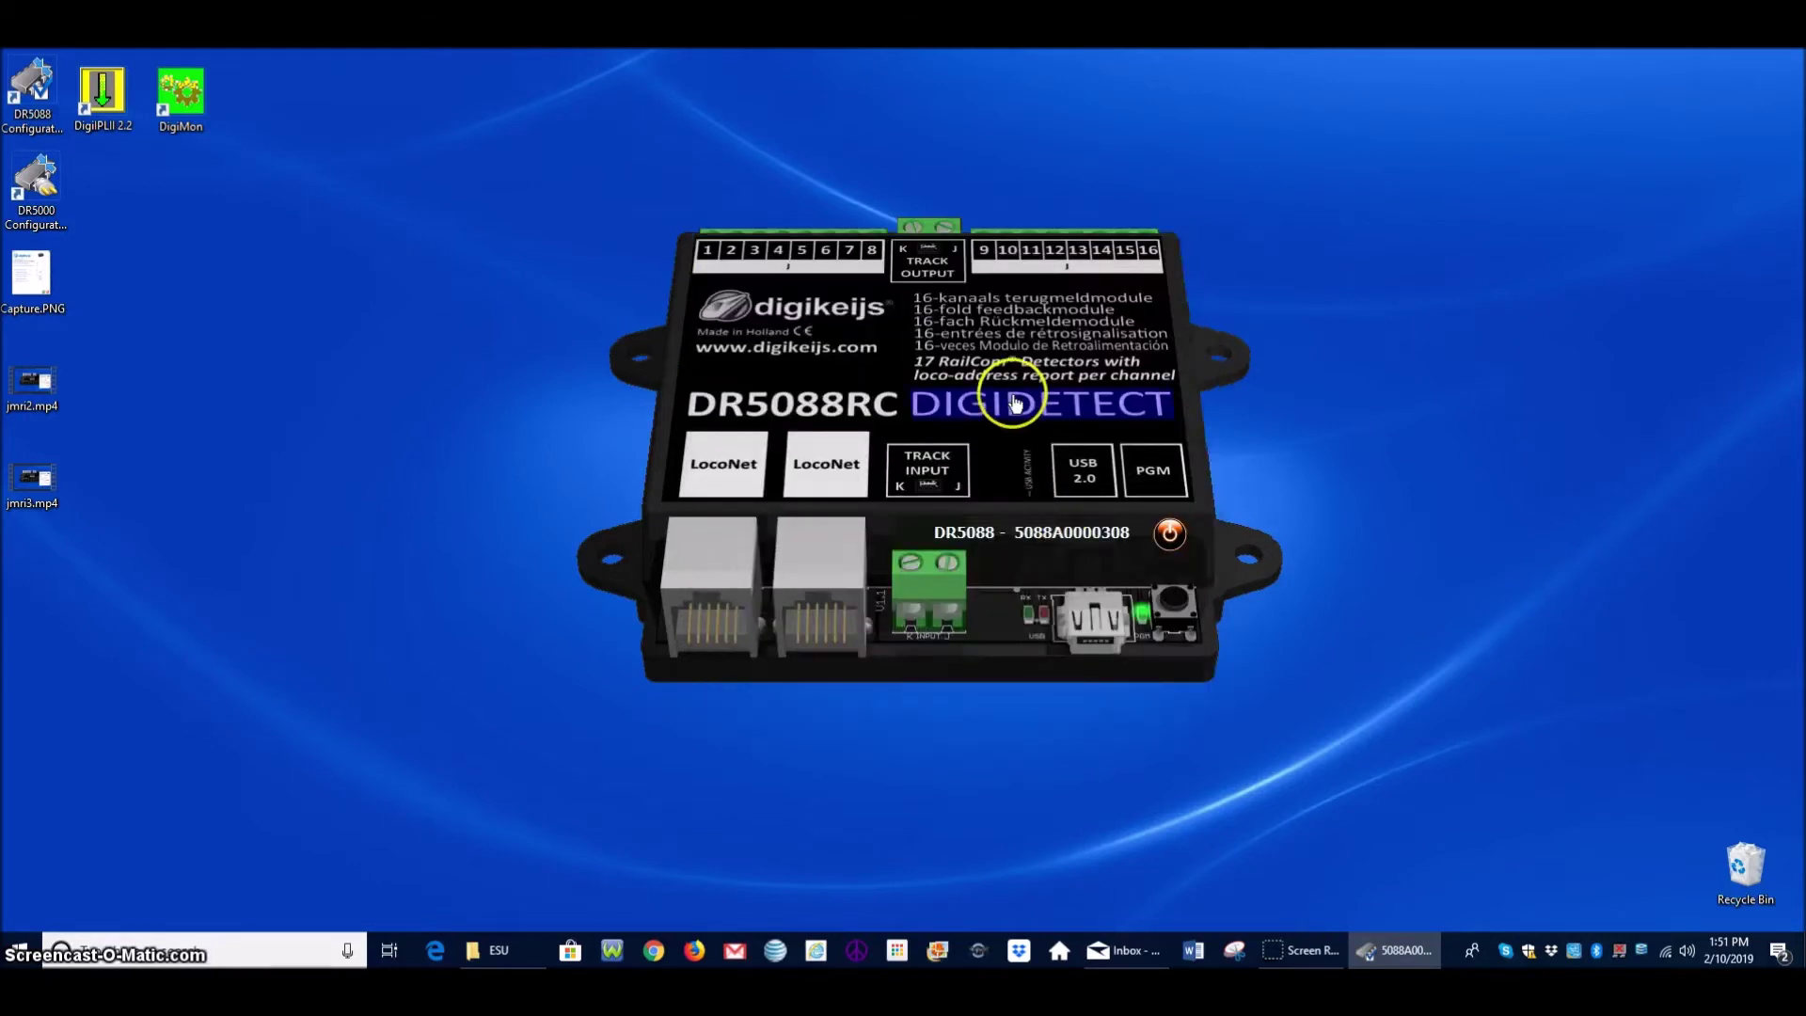
click(941, 281)
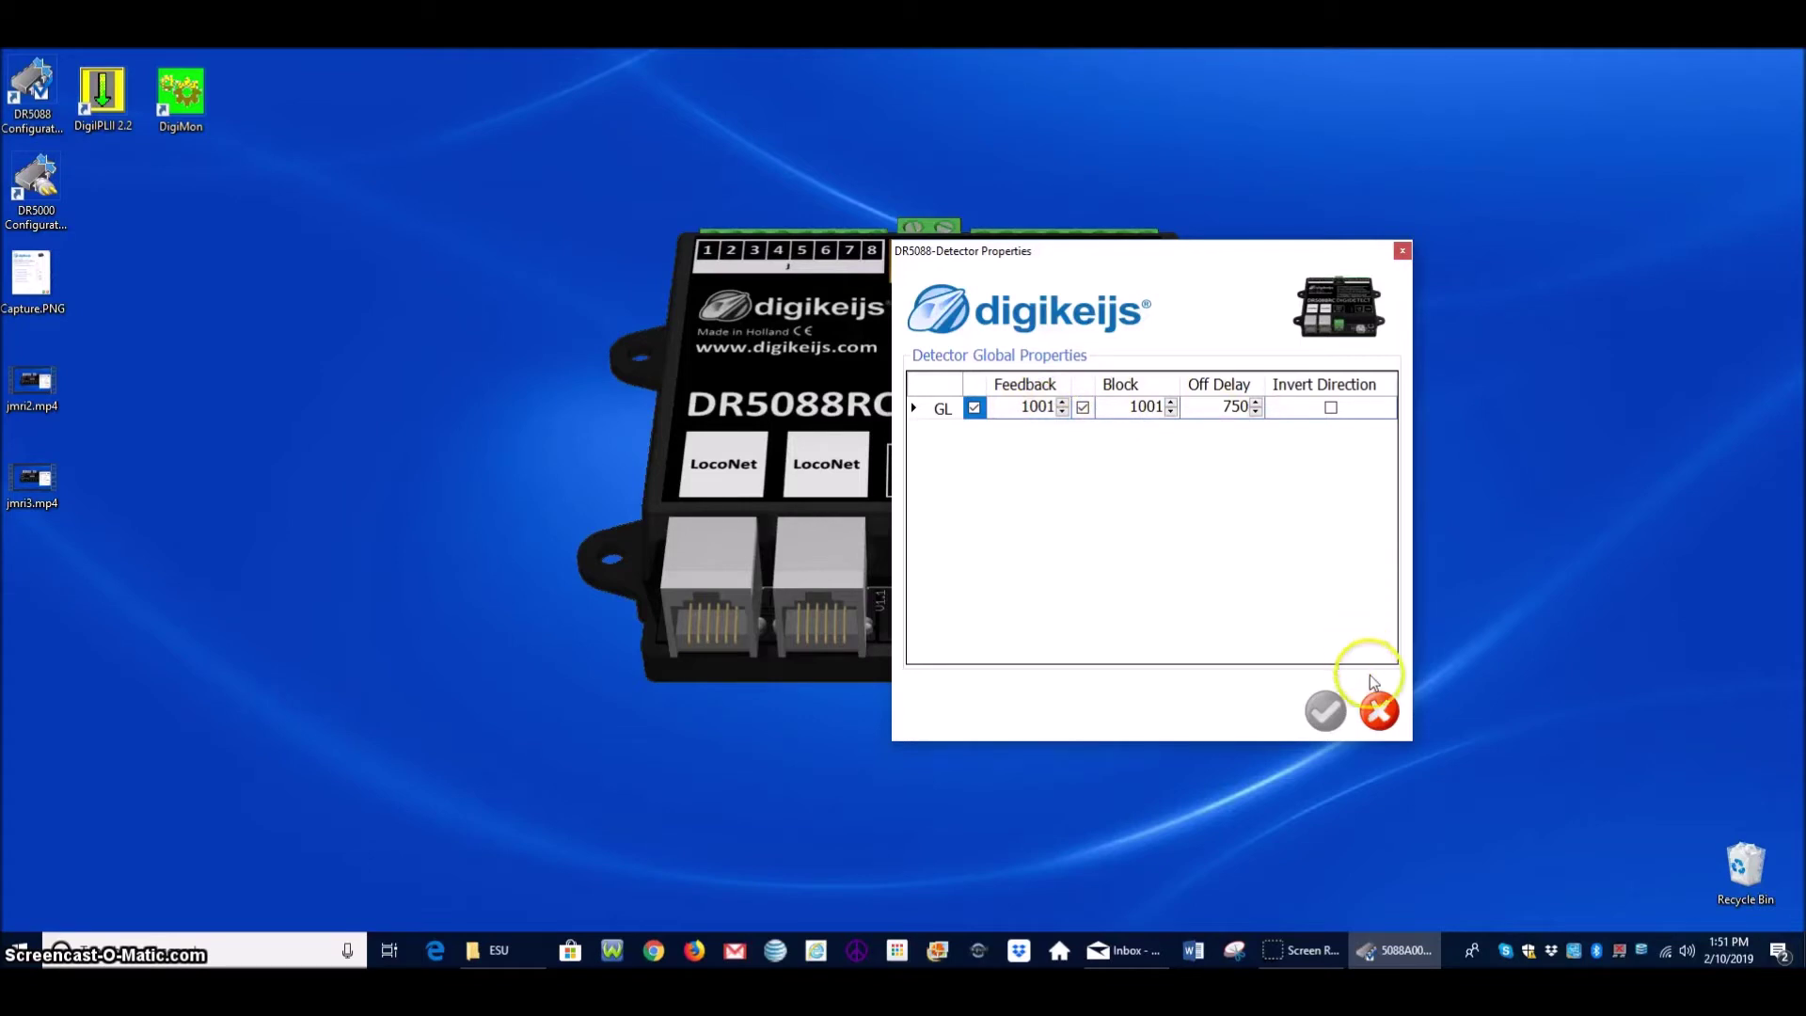
click(1380, 712)
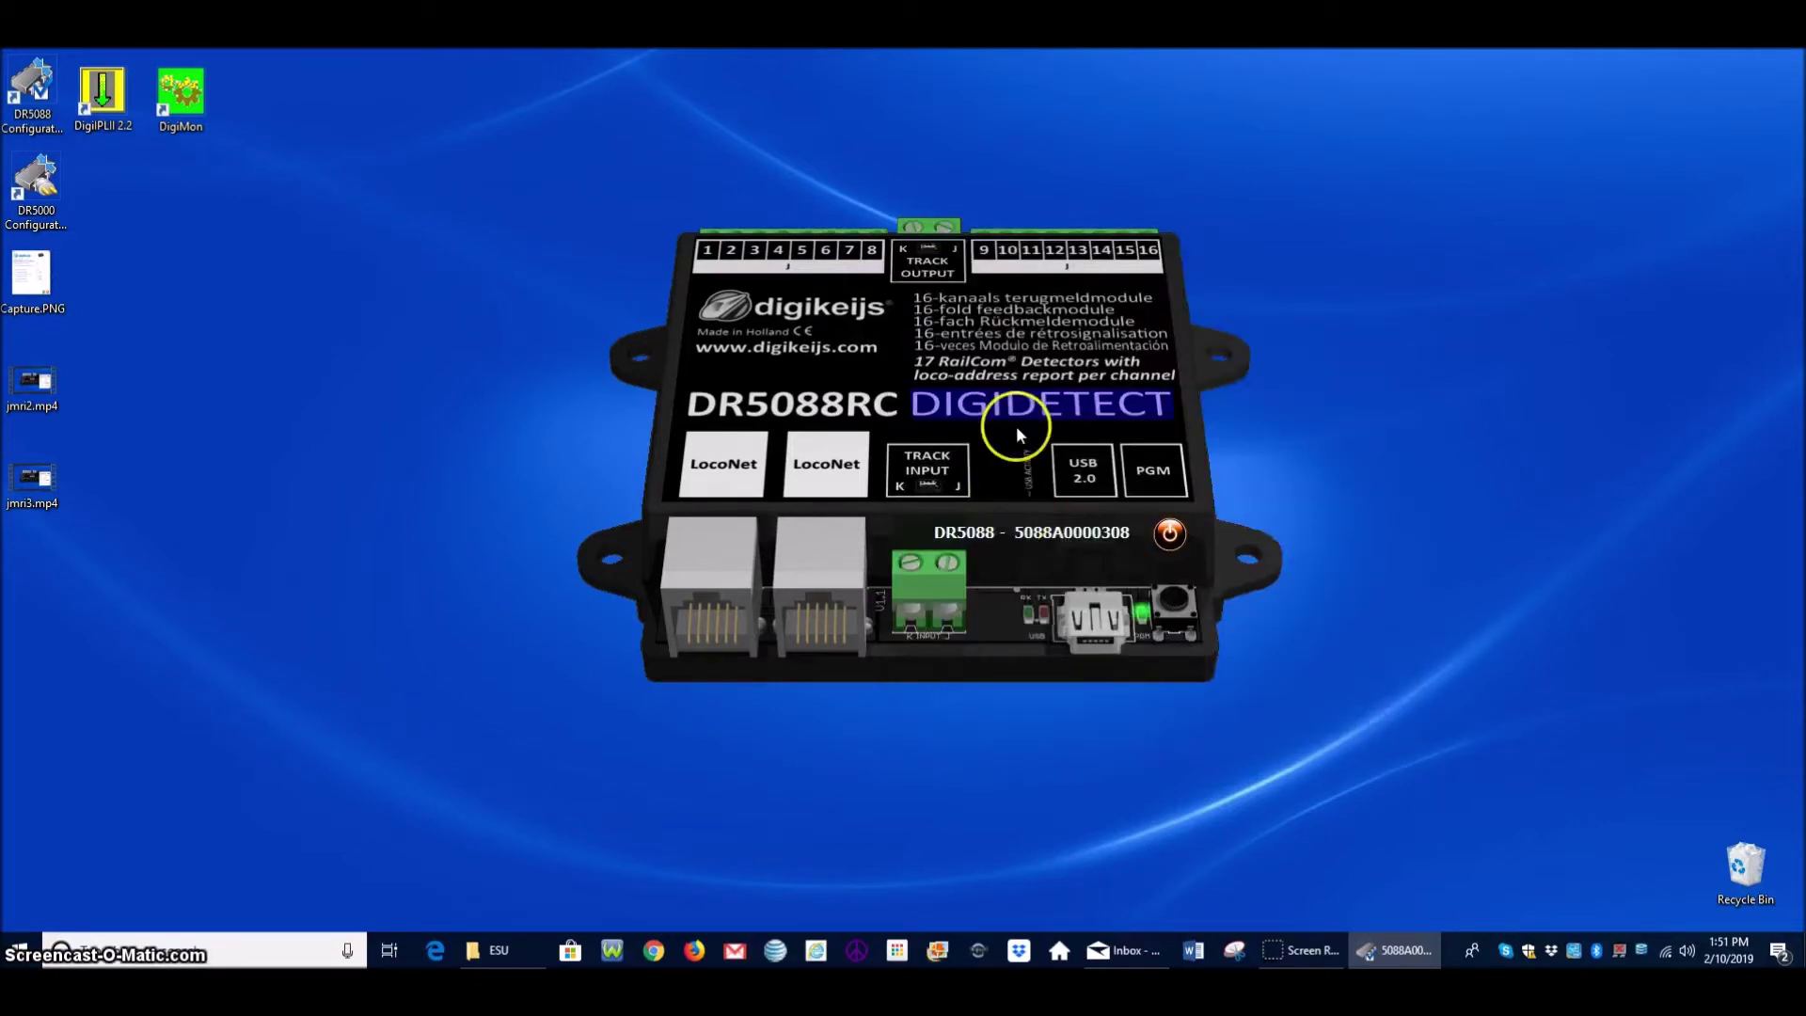
Watch the live detector monitor in full view, then close it and exit the configurator
click(1014, 351)
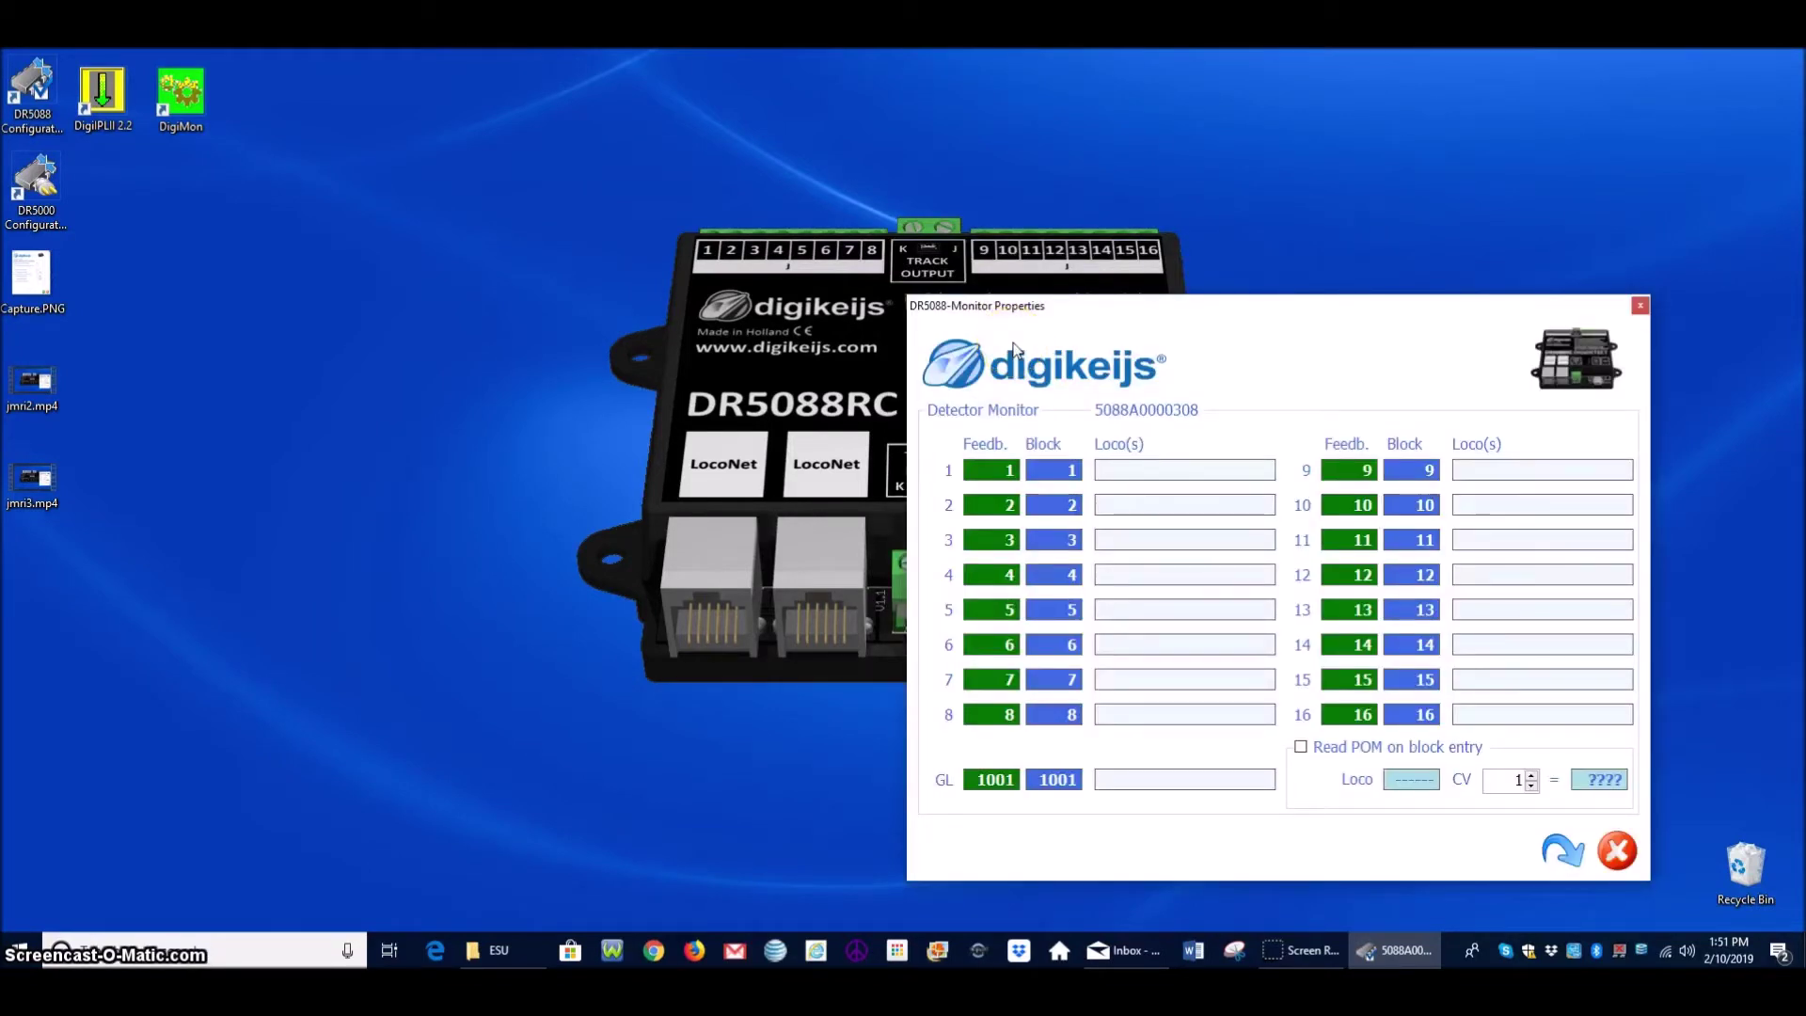
drag(1185, 320, 806, 464)
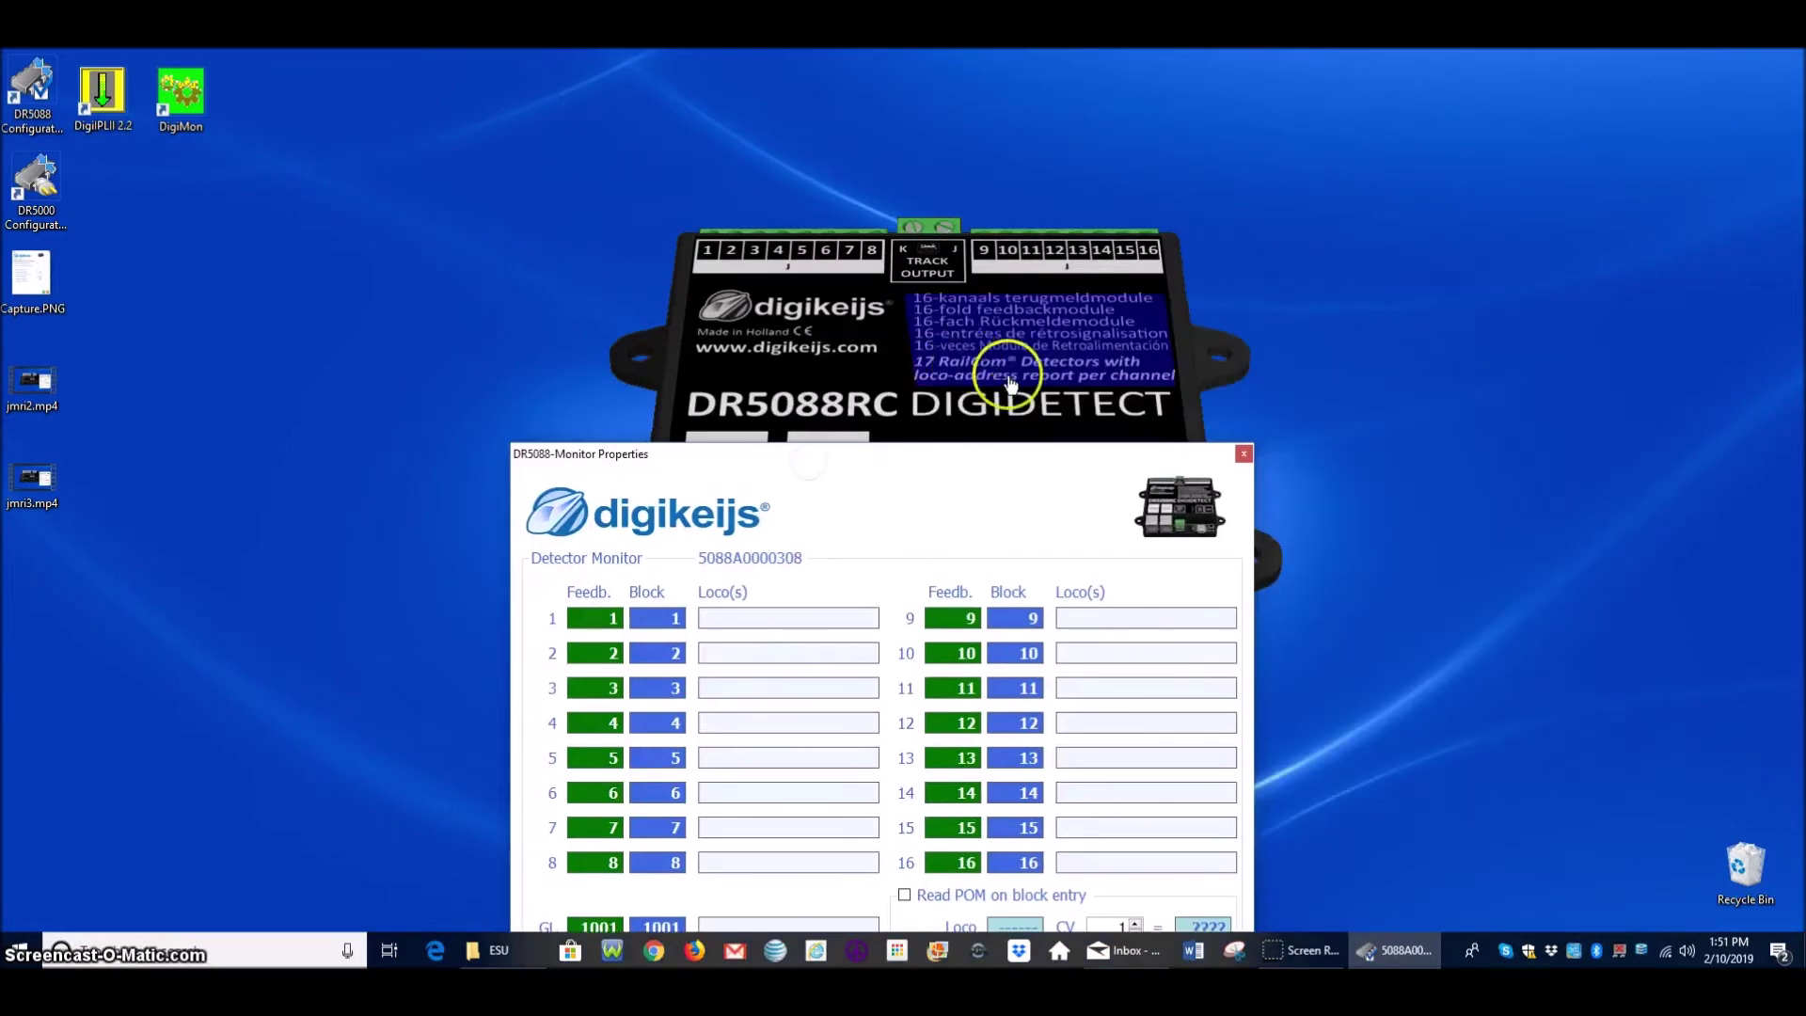
click(1000, 491)
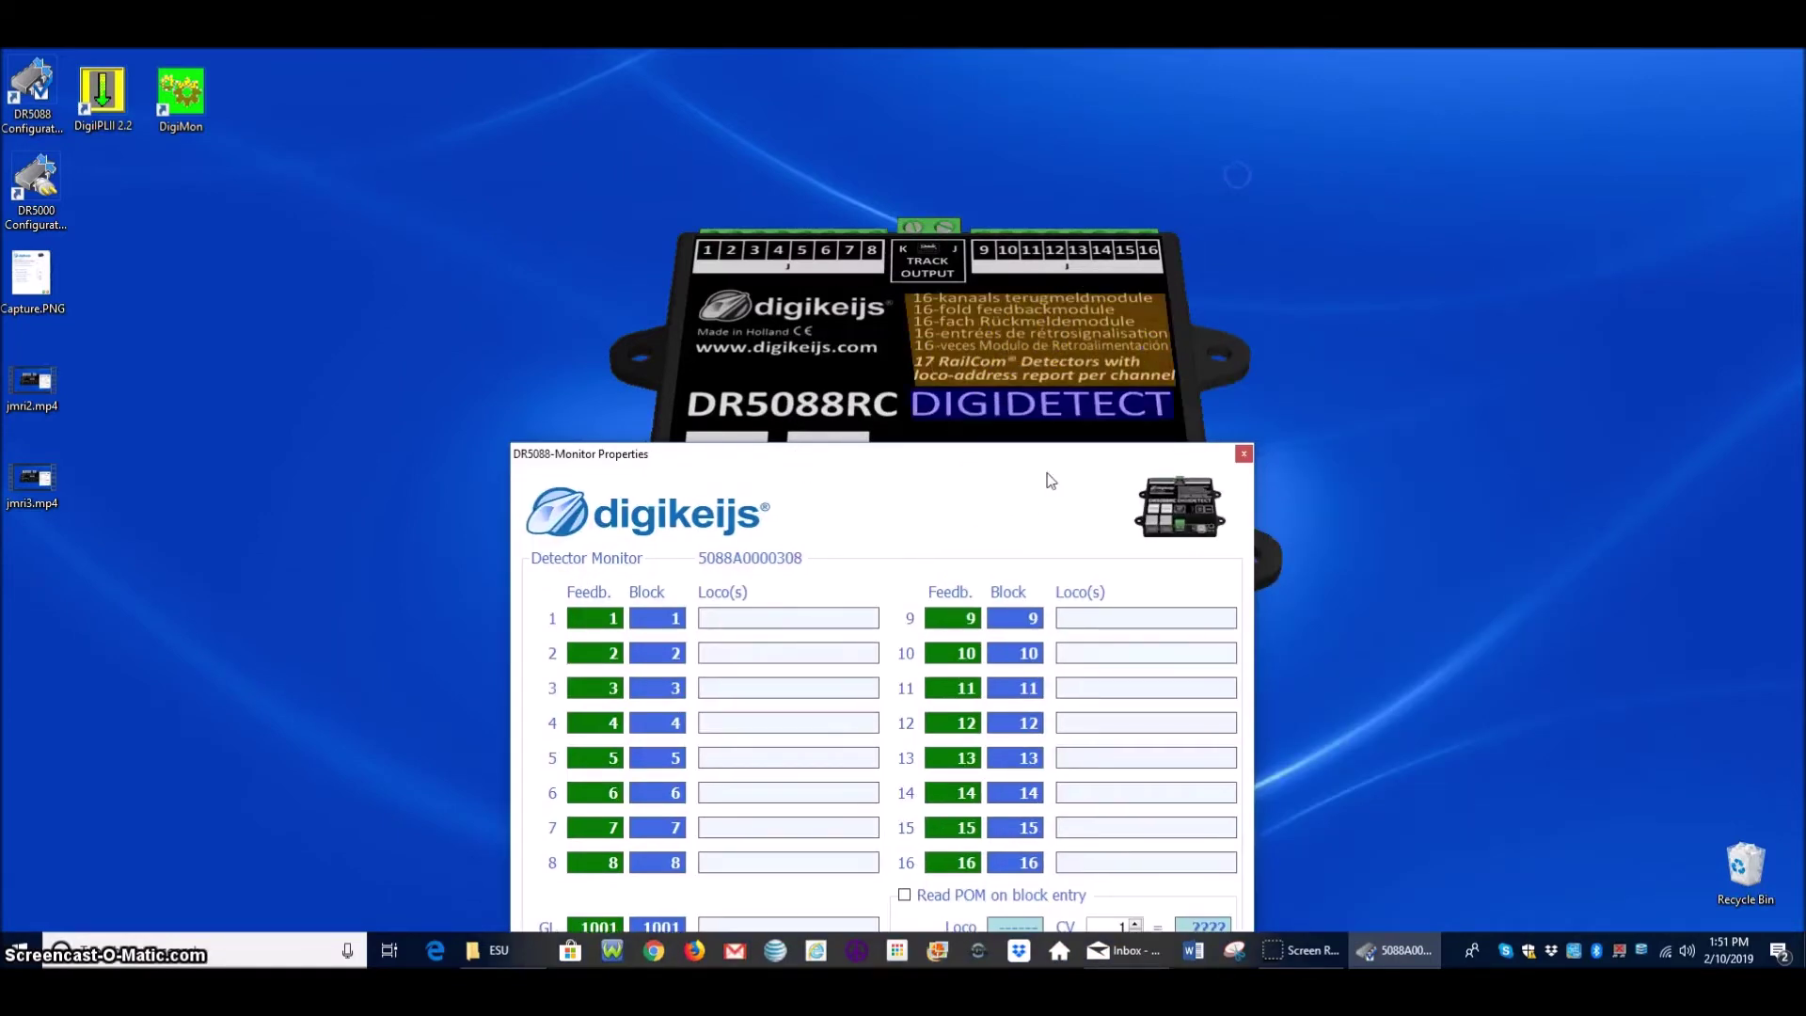
drag(997, 456, 1119, 233)
click(903, 272)
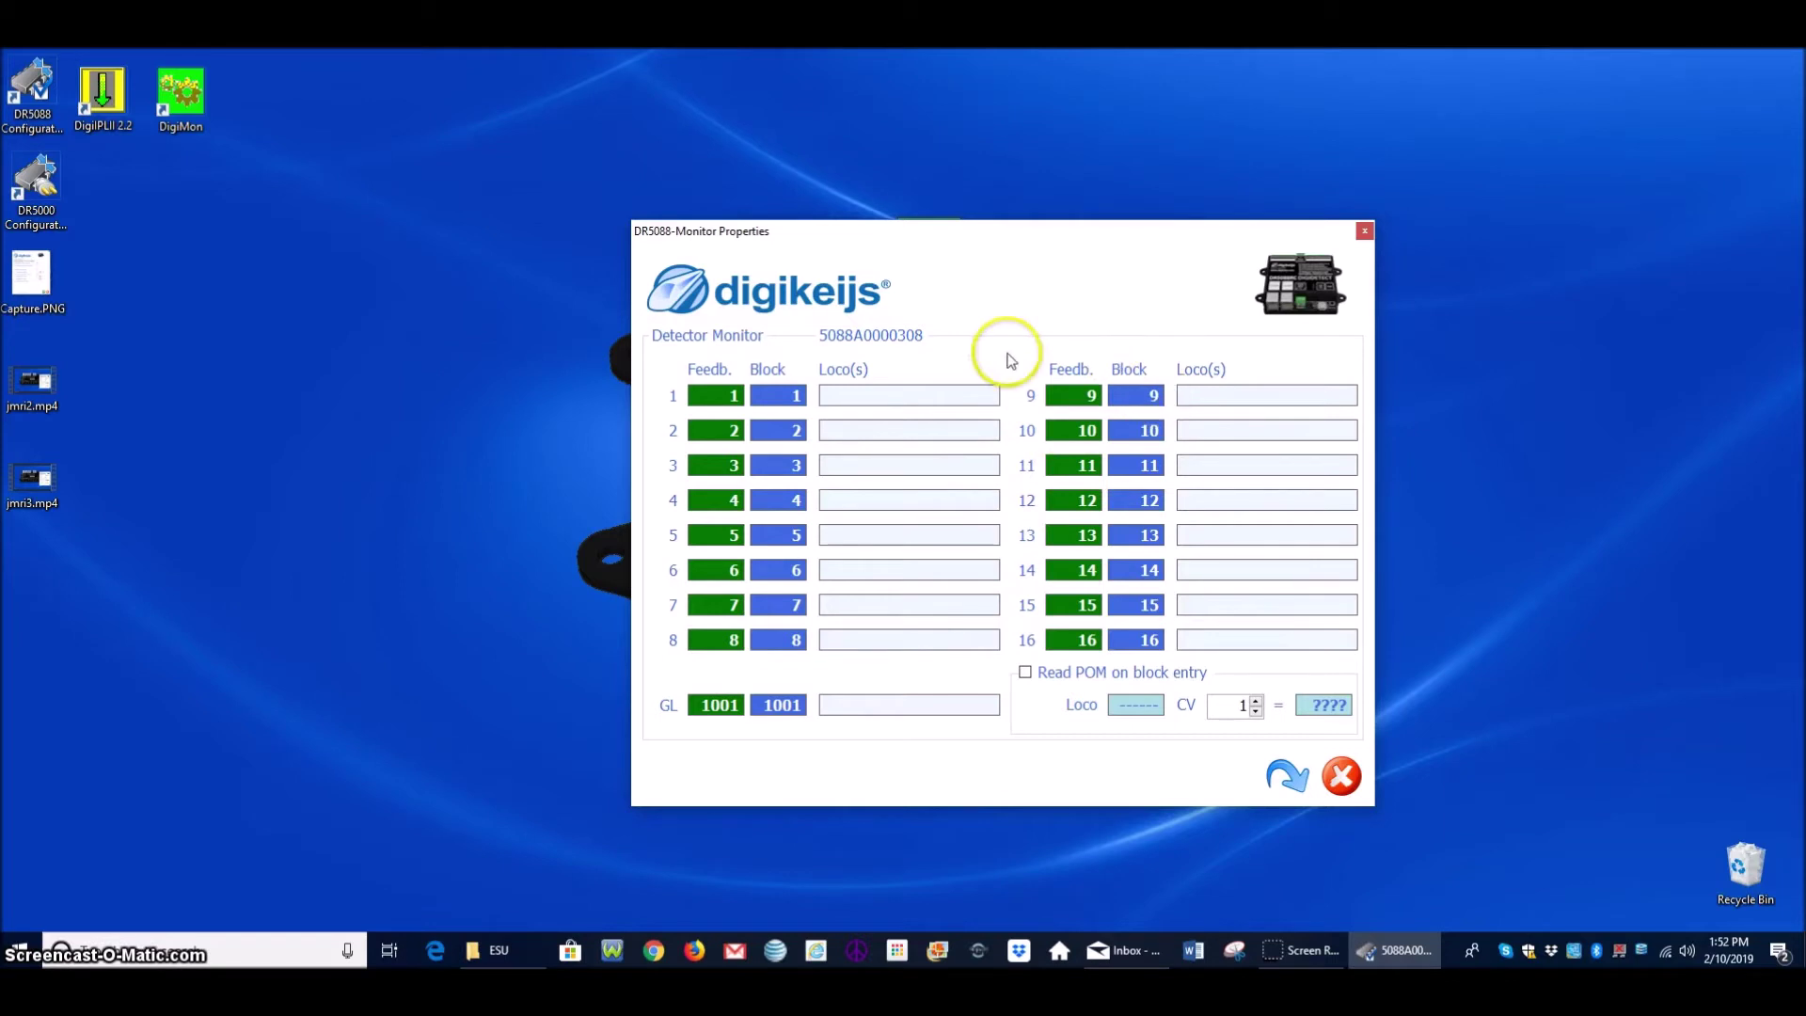
click(1341, 776)
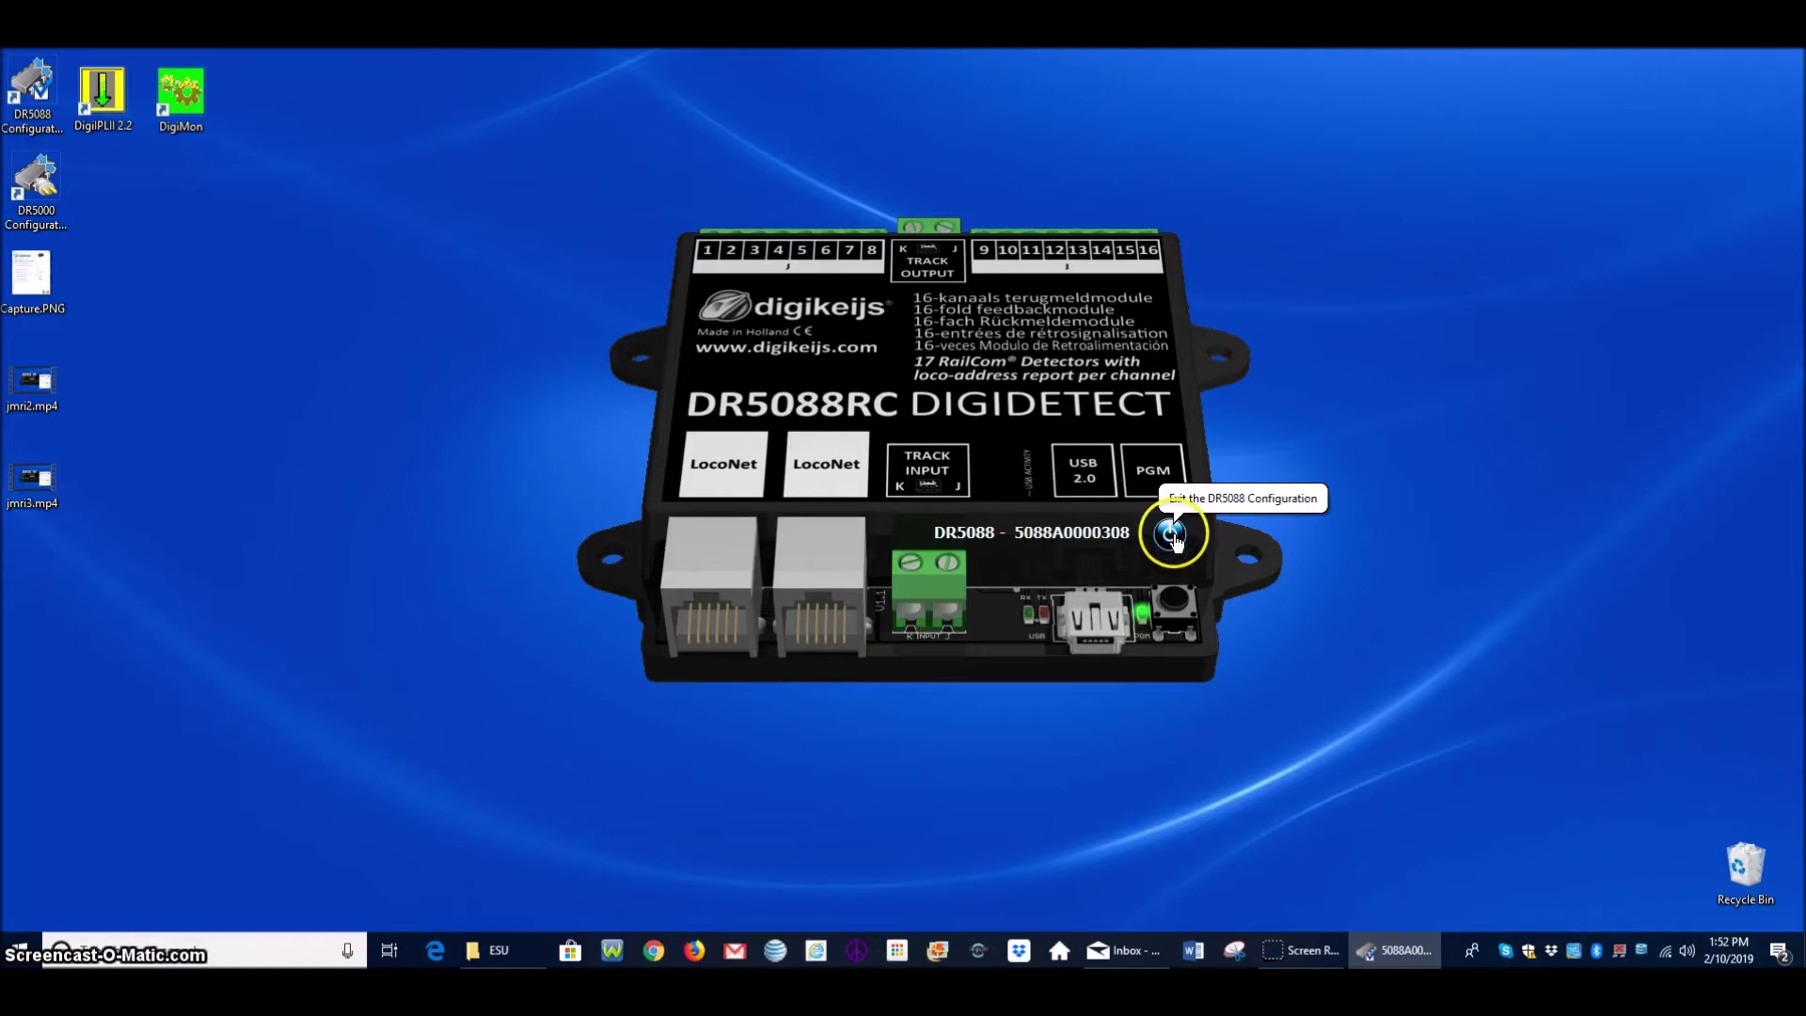
click(1172, 533)
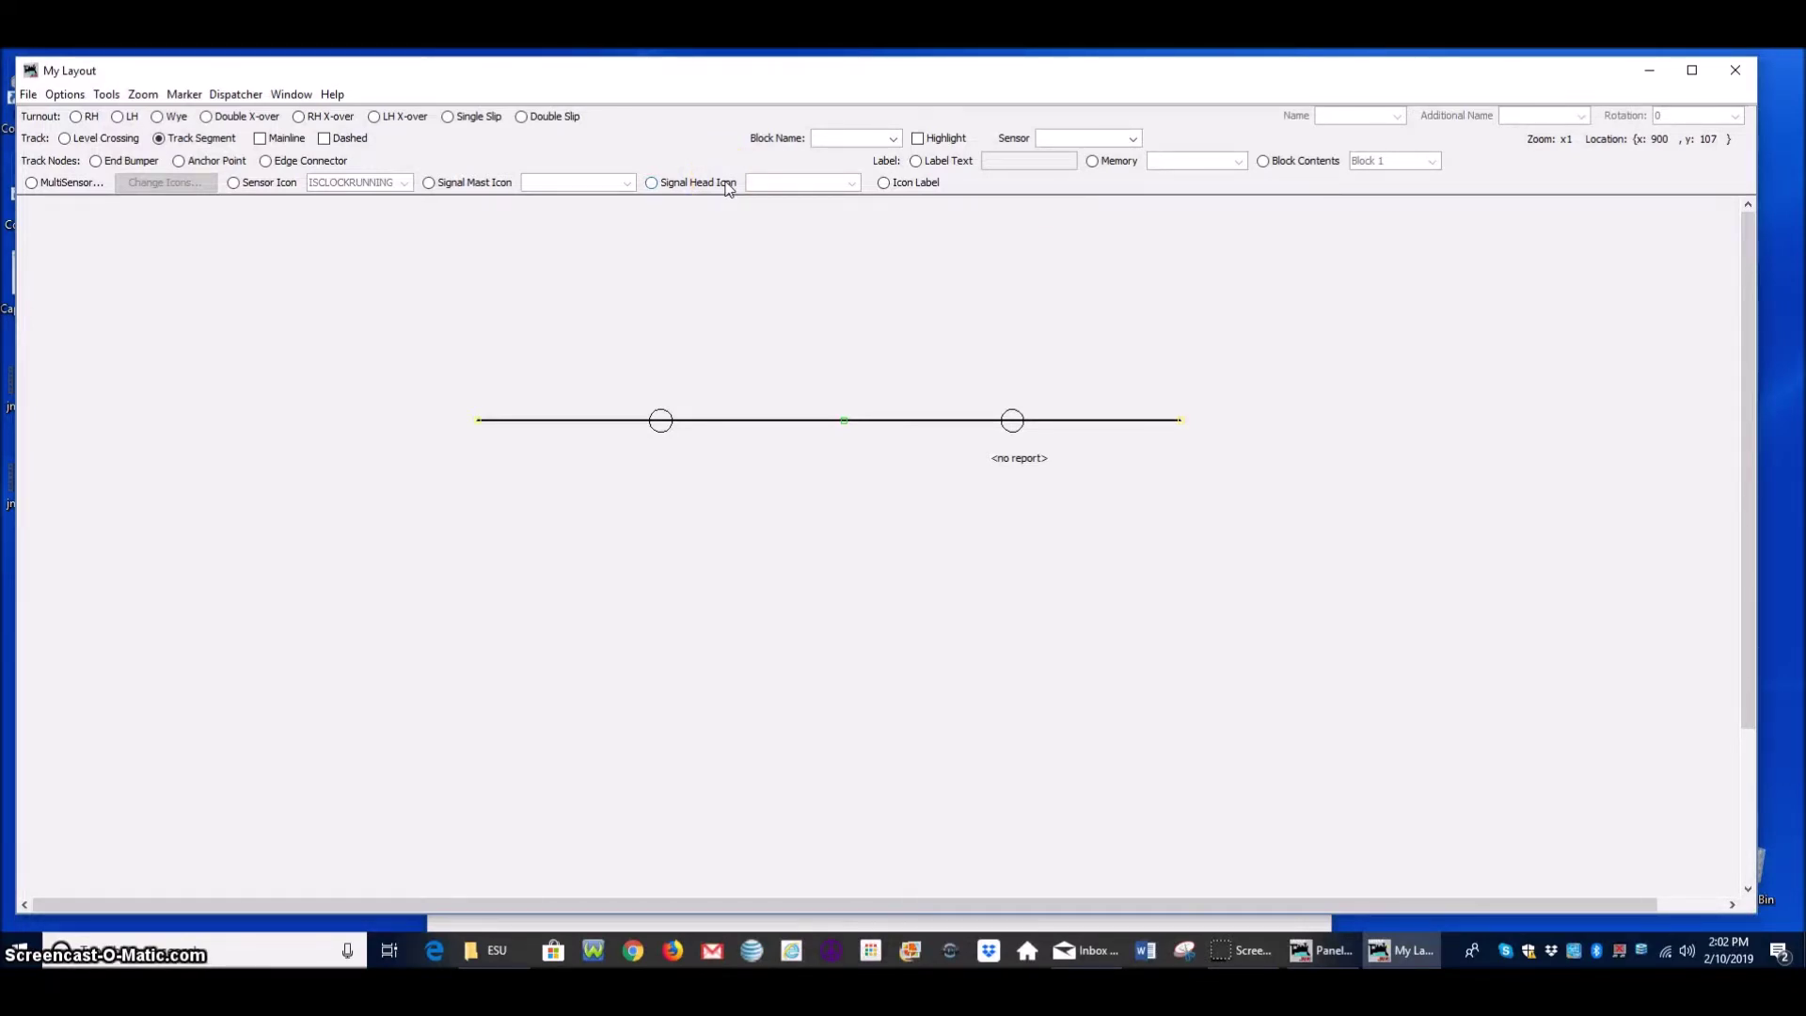
click(970, 309)
click(1221, 373)
click(597, 279)
click(677, 370)
click(742, 375)
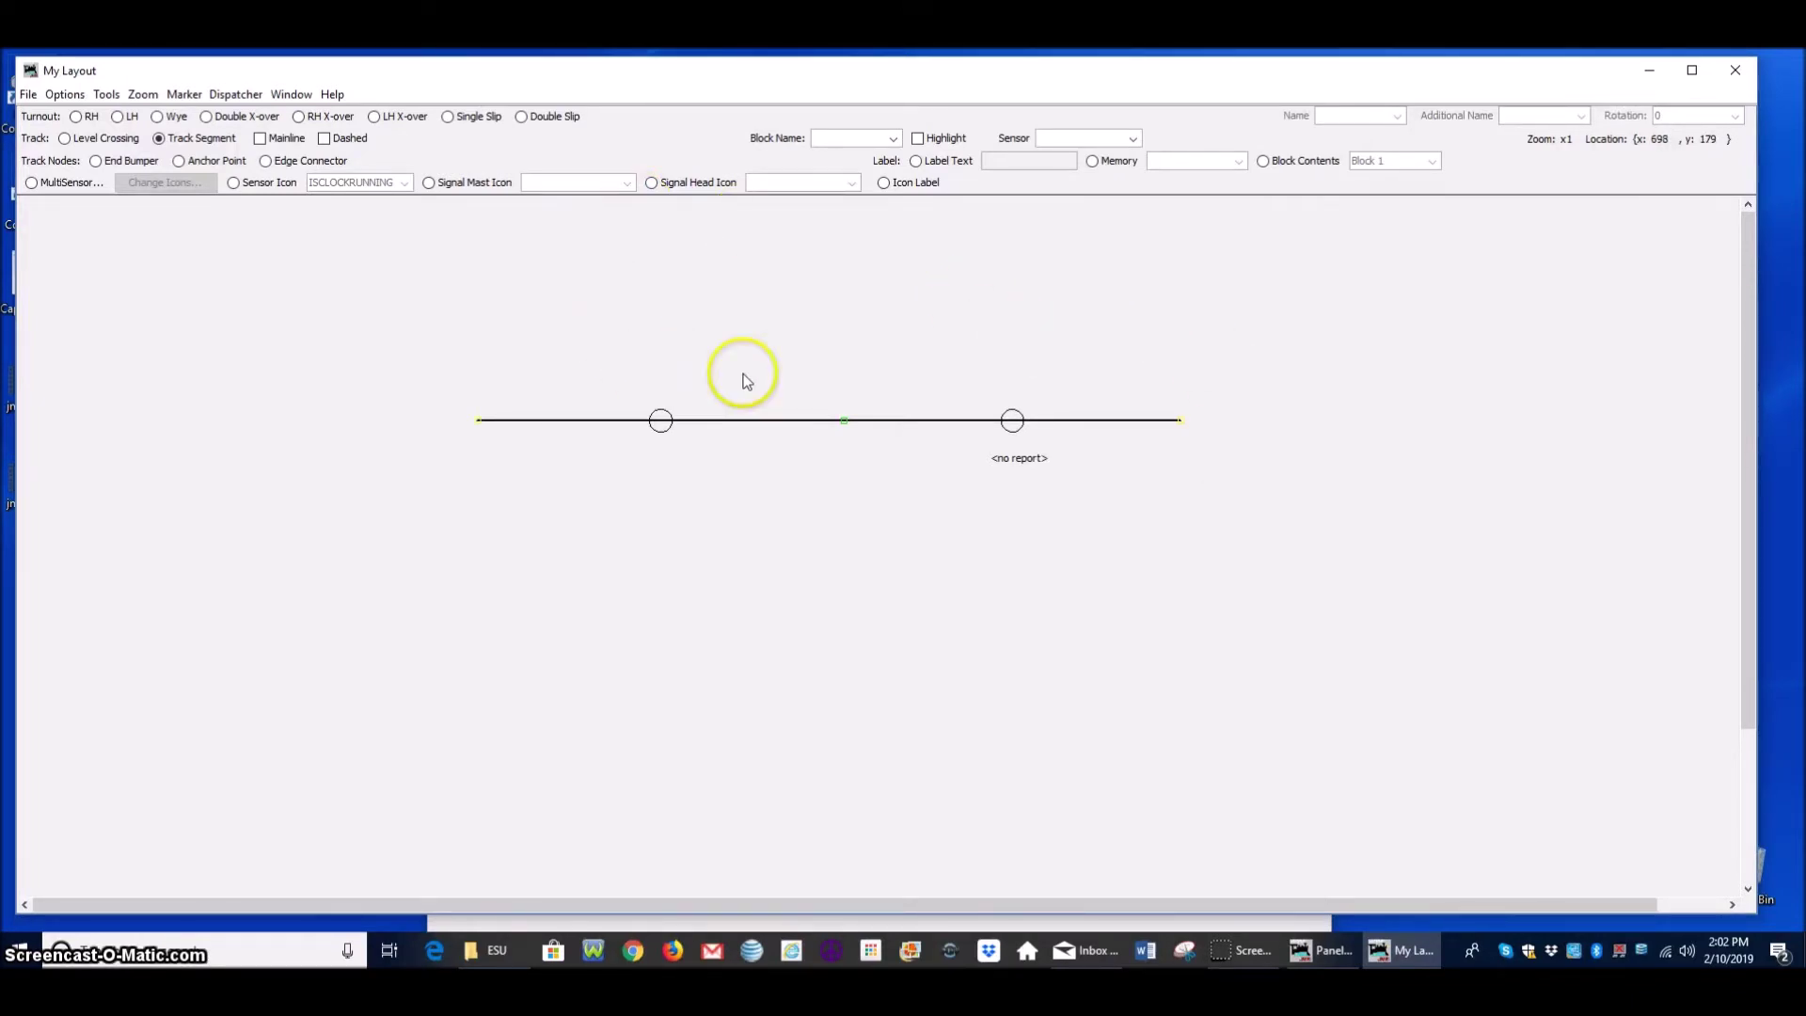
click(777, 389)
click(784, 342)
click(654, 311)
click(839, 393)
click(551, 274)
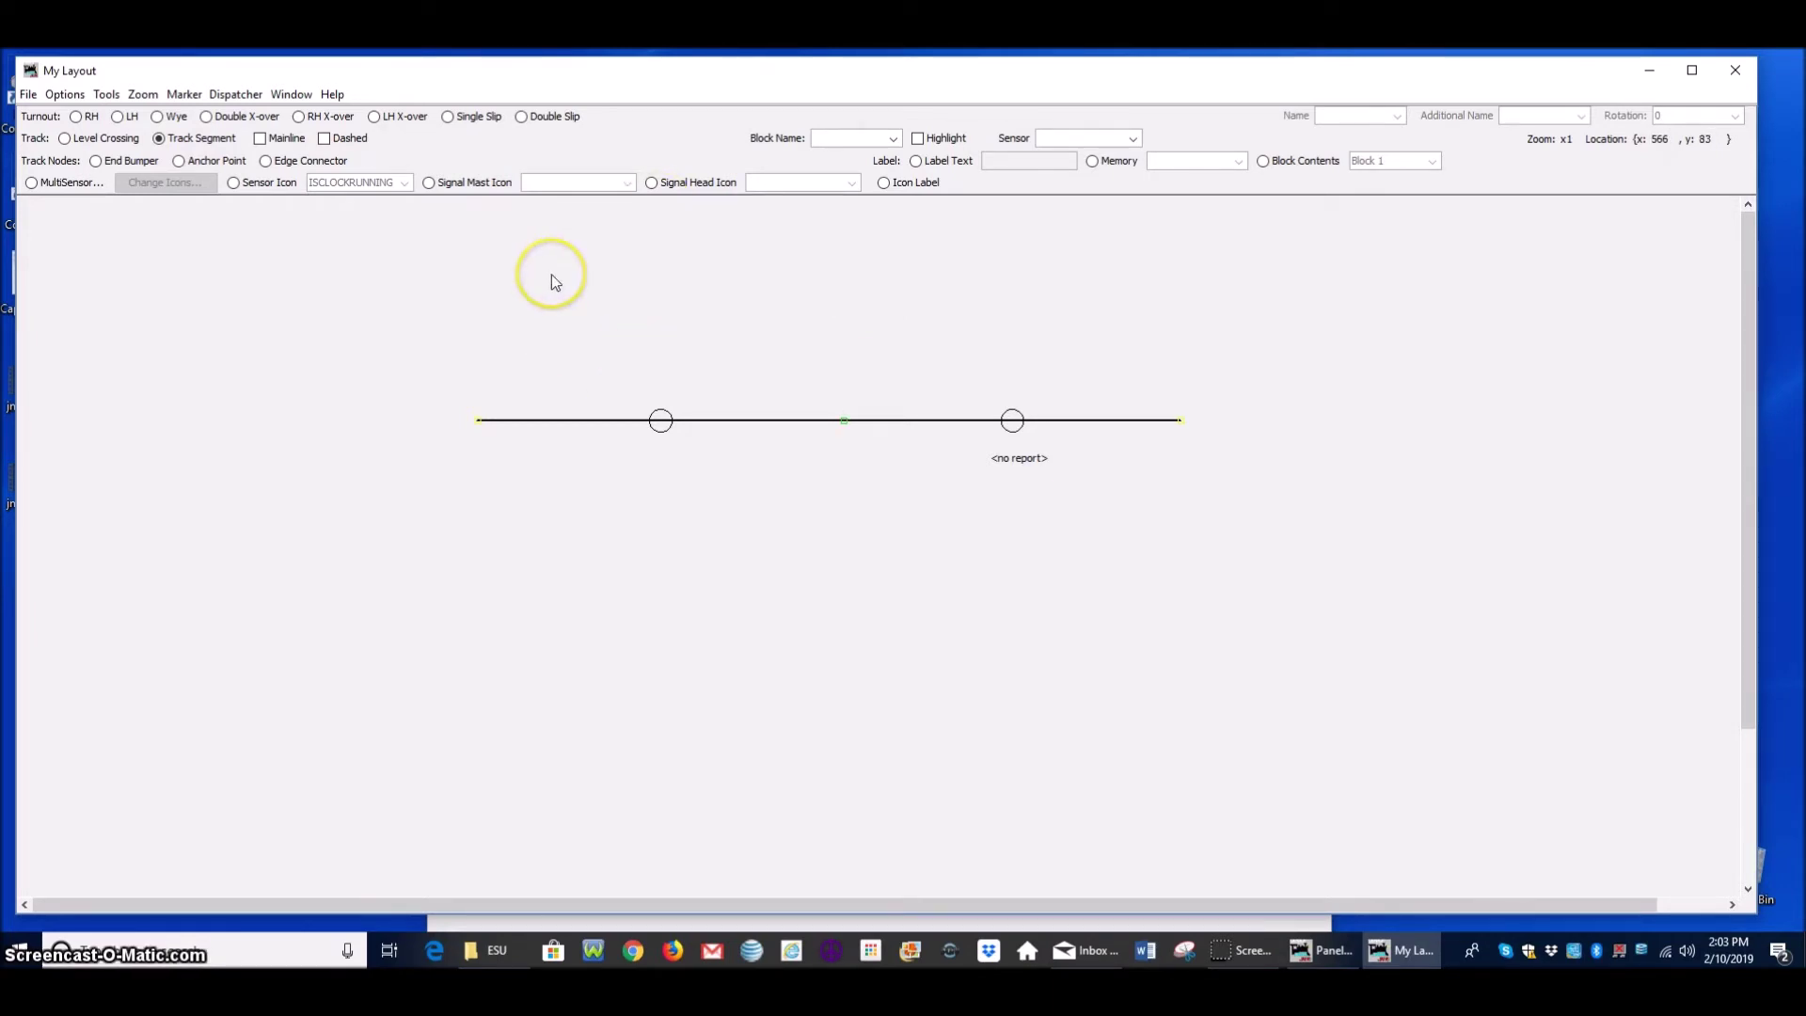
click(629, 320)
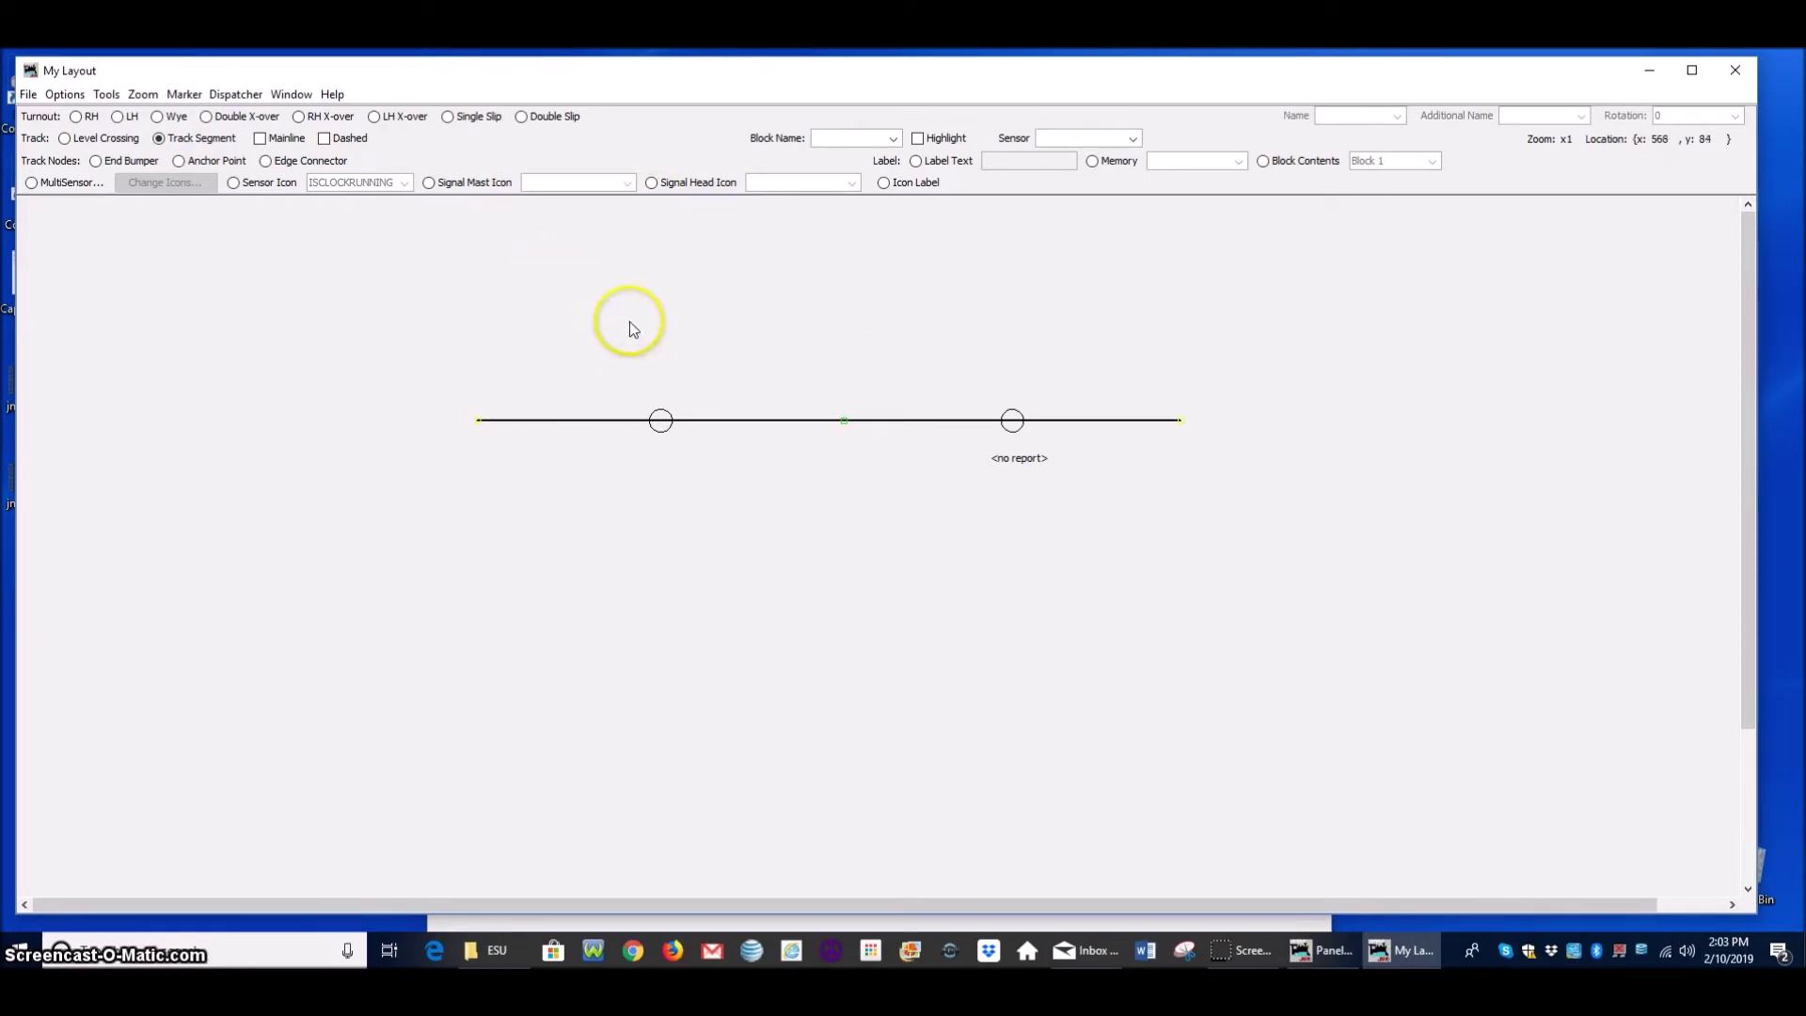
right_click(662, 422)
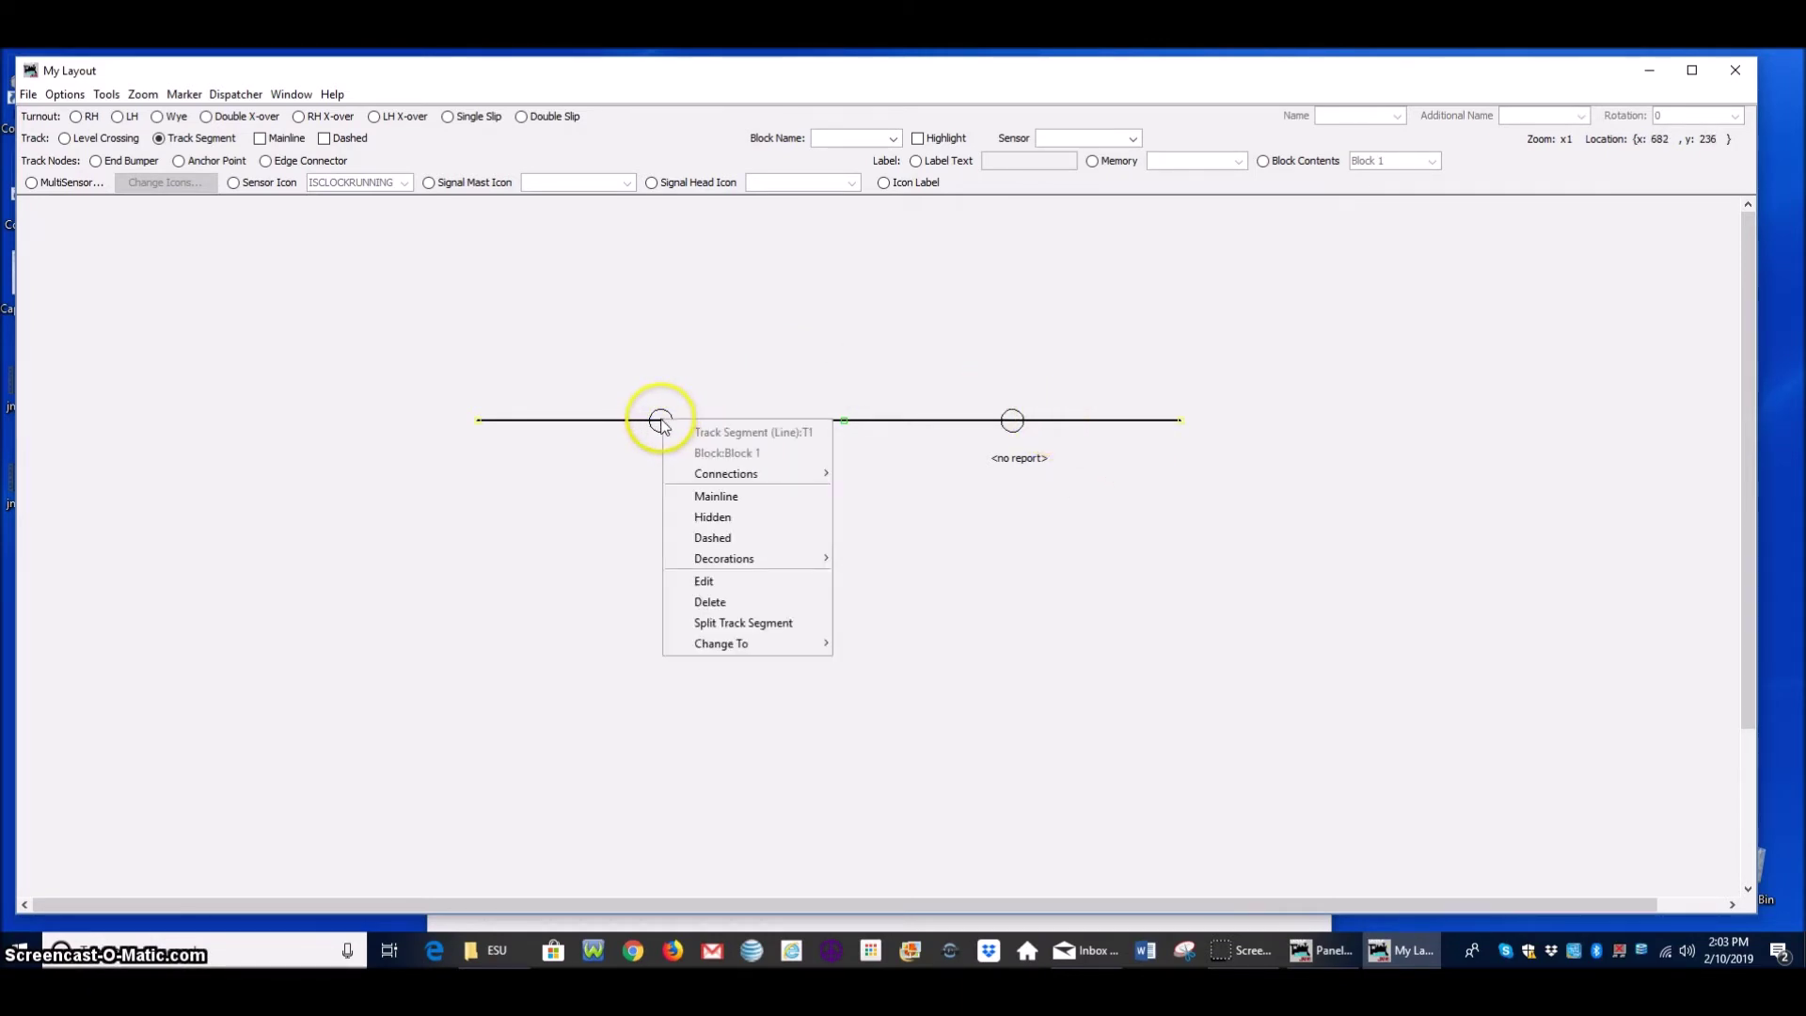
Edit the left track segment and enter the block name Block 1
click(737, 583)
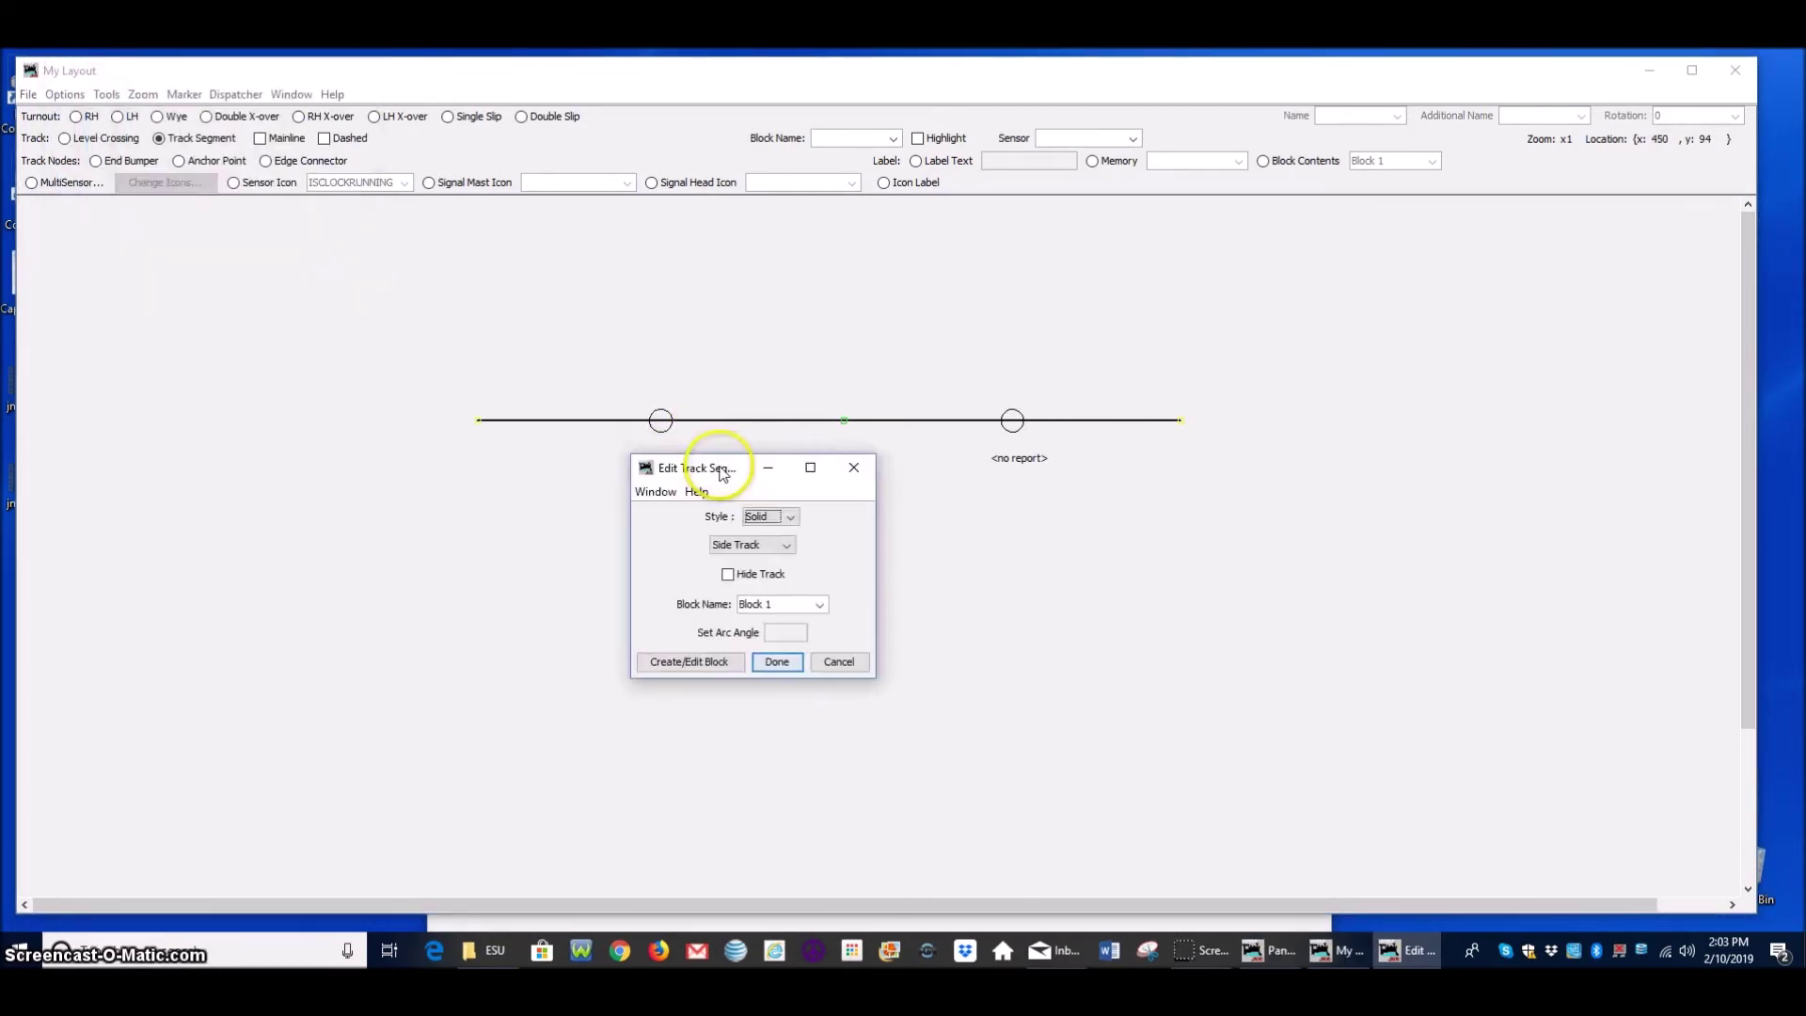
drag(709, 468, 777, 364)
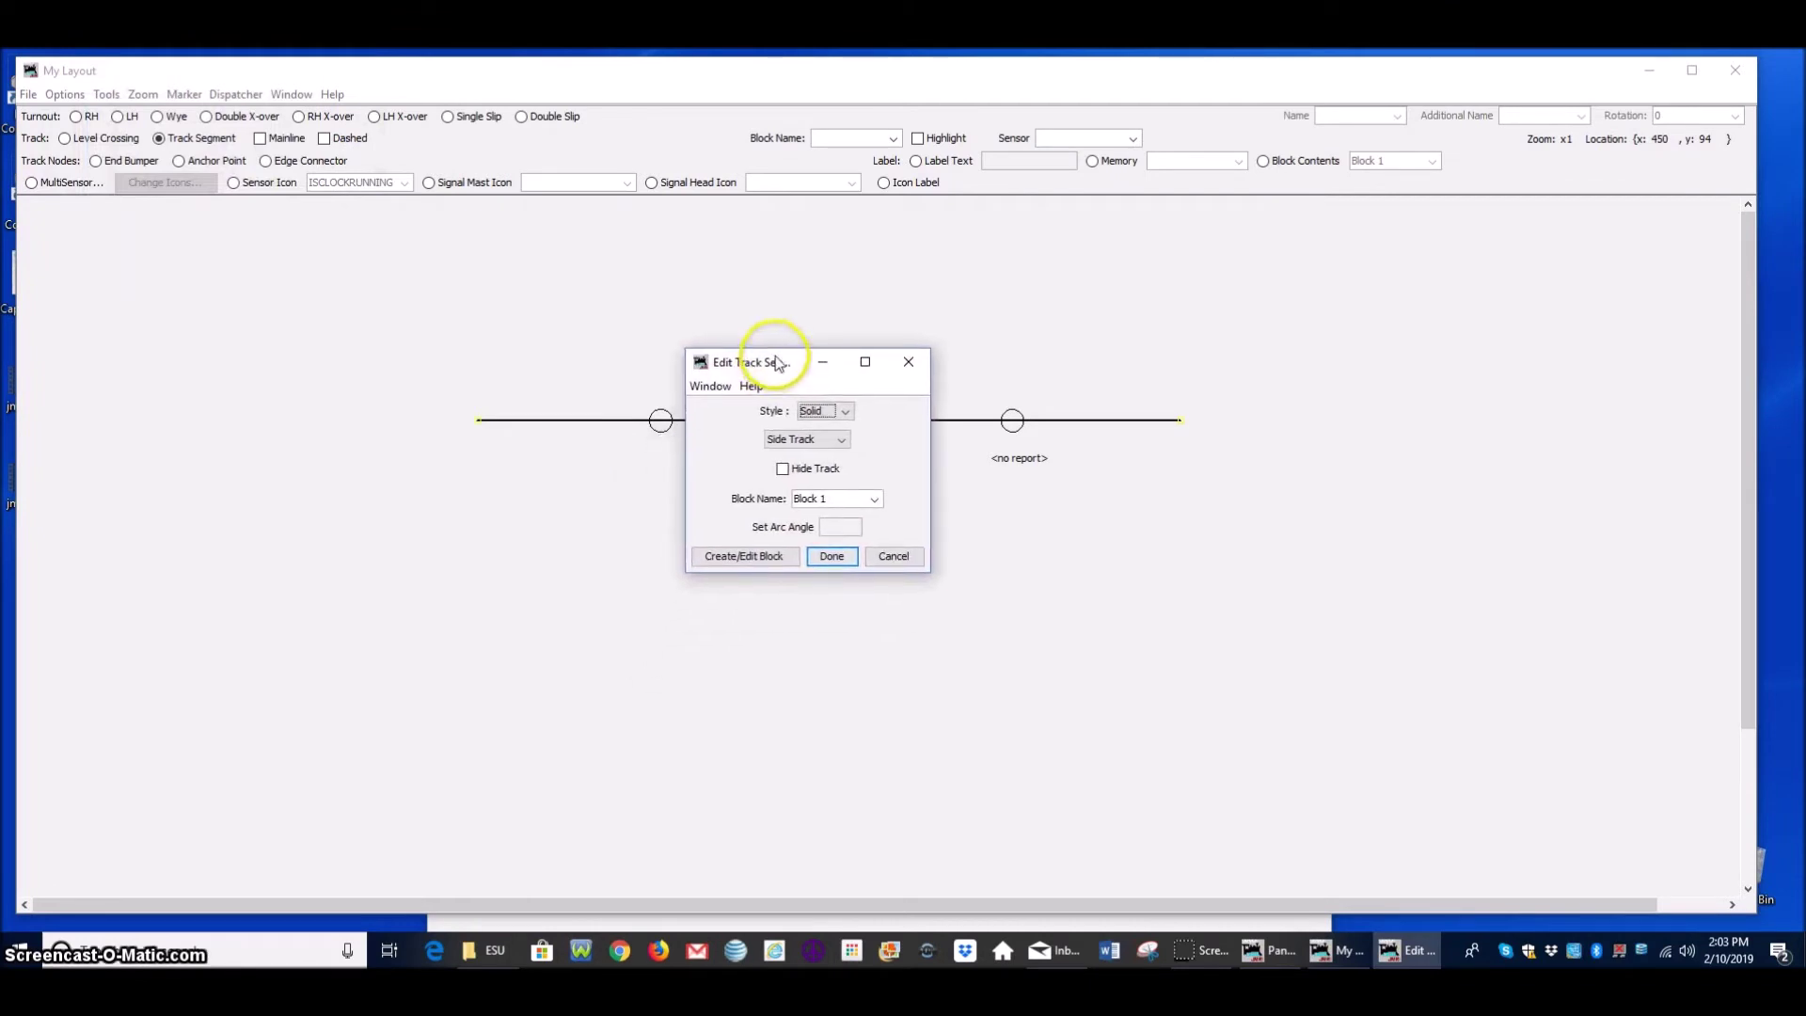
click(809, 498)
Create Block 1 with LS1 as its occupancy sensor and close the segment editor
click(766, 558)
drag(534, 85, 1049, 363)
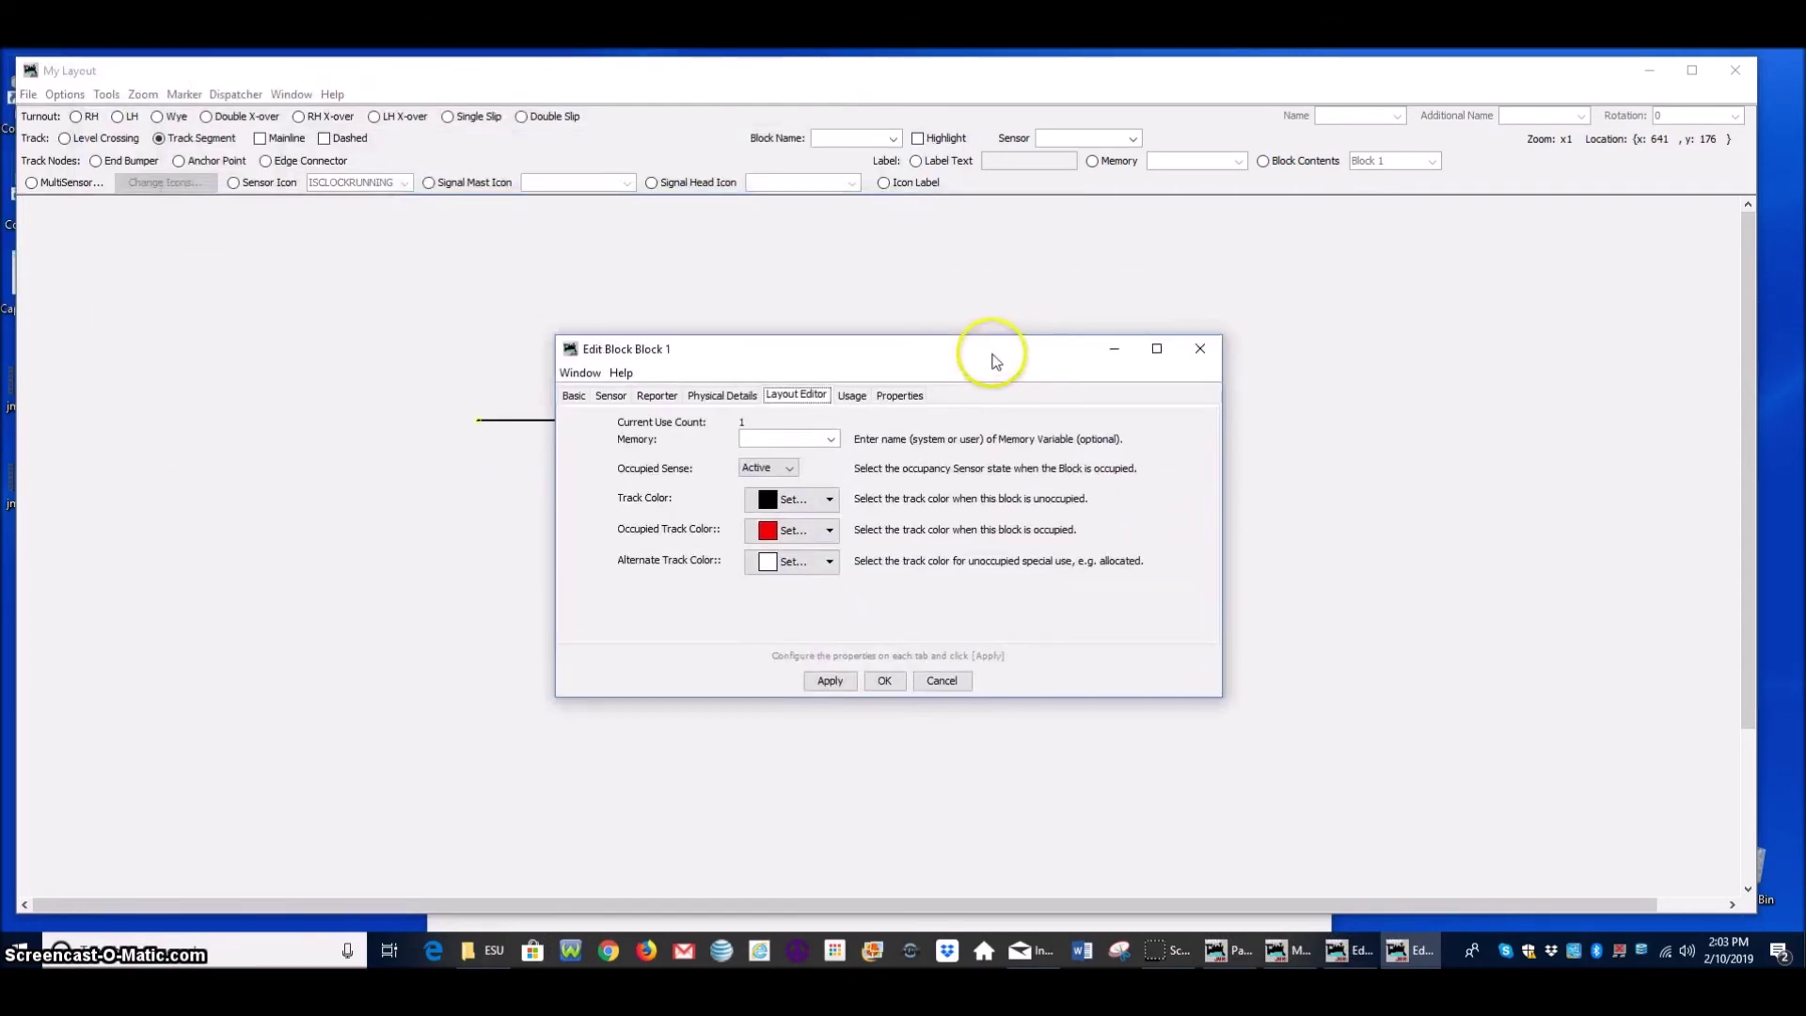
click(608, 399)
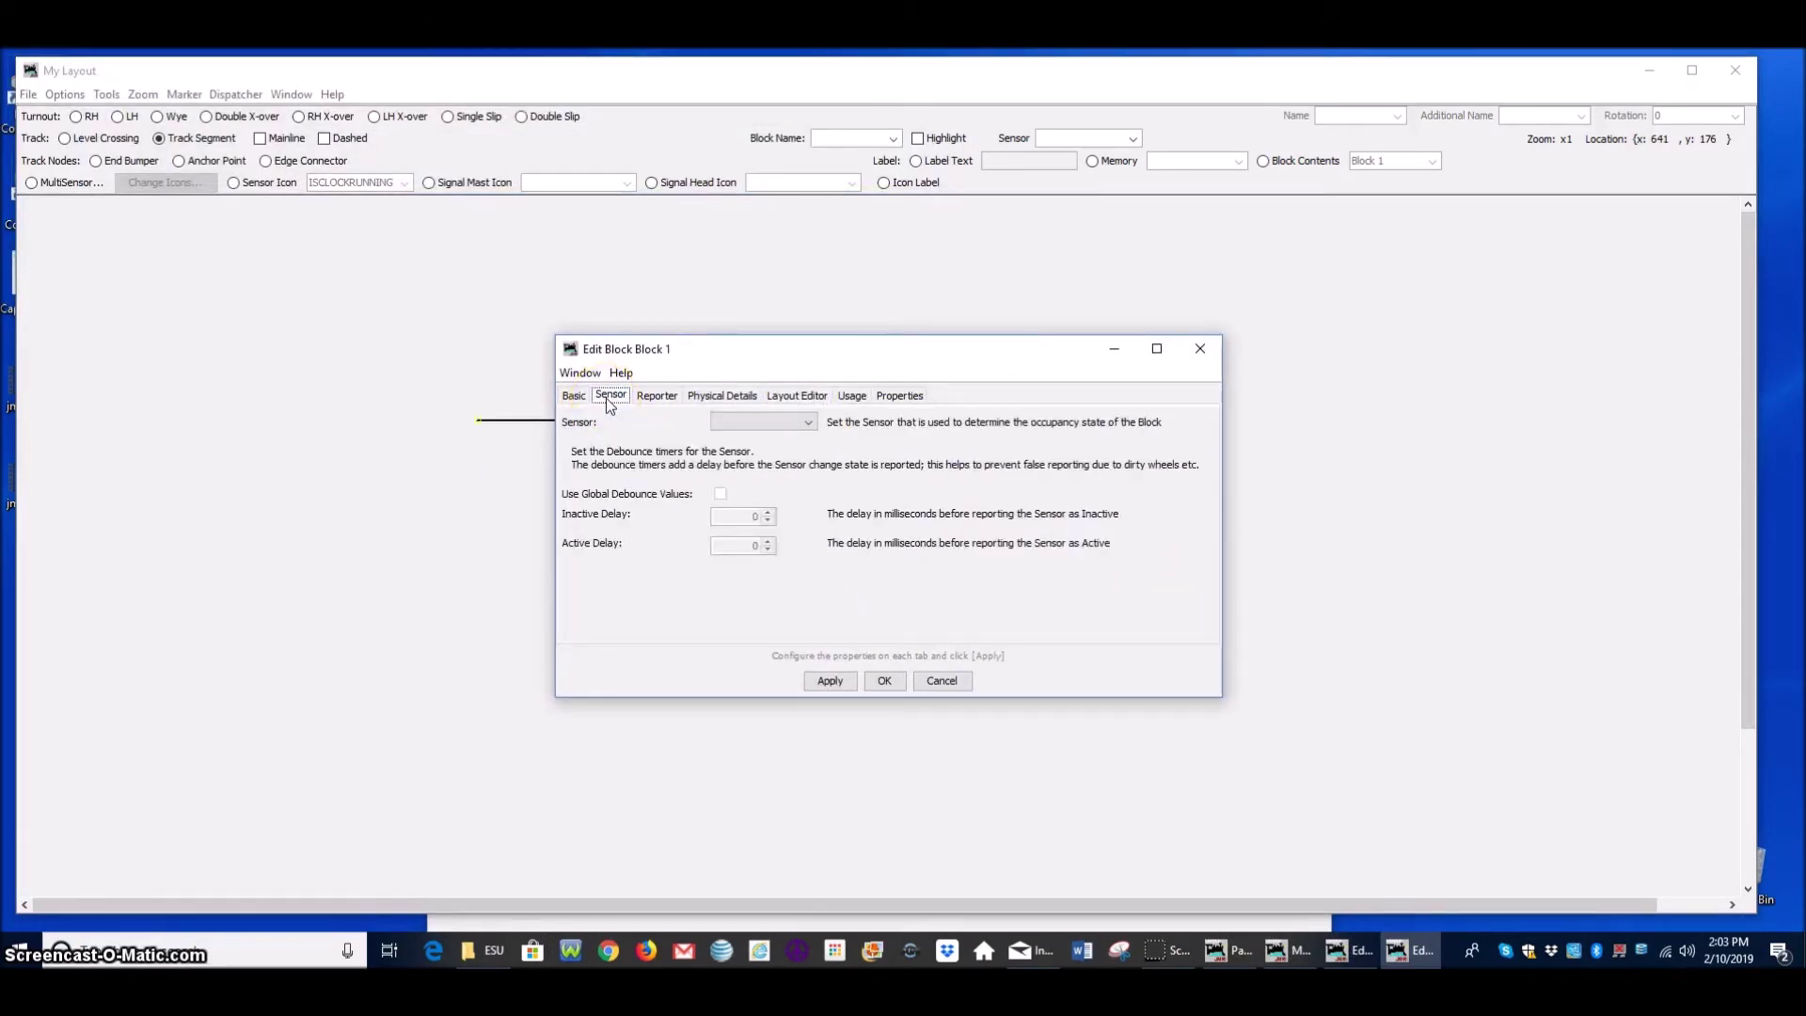
click(809, 424)
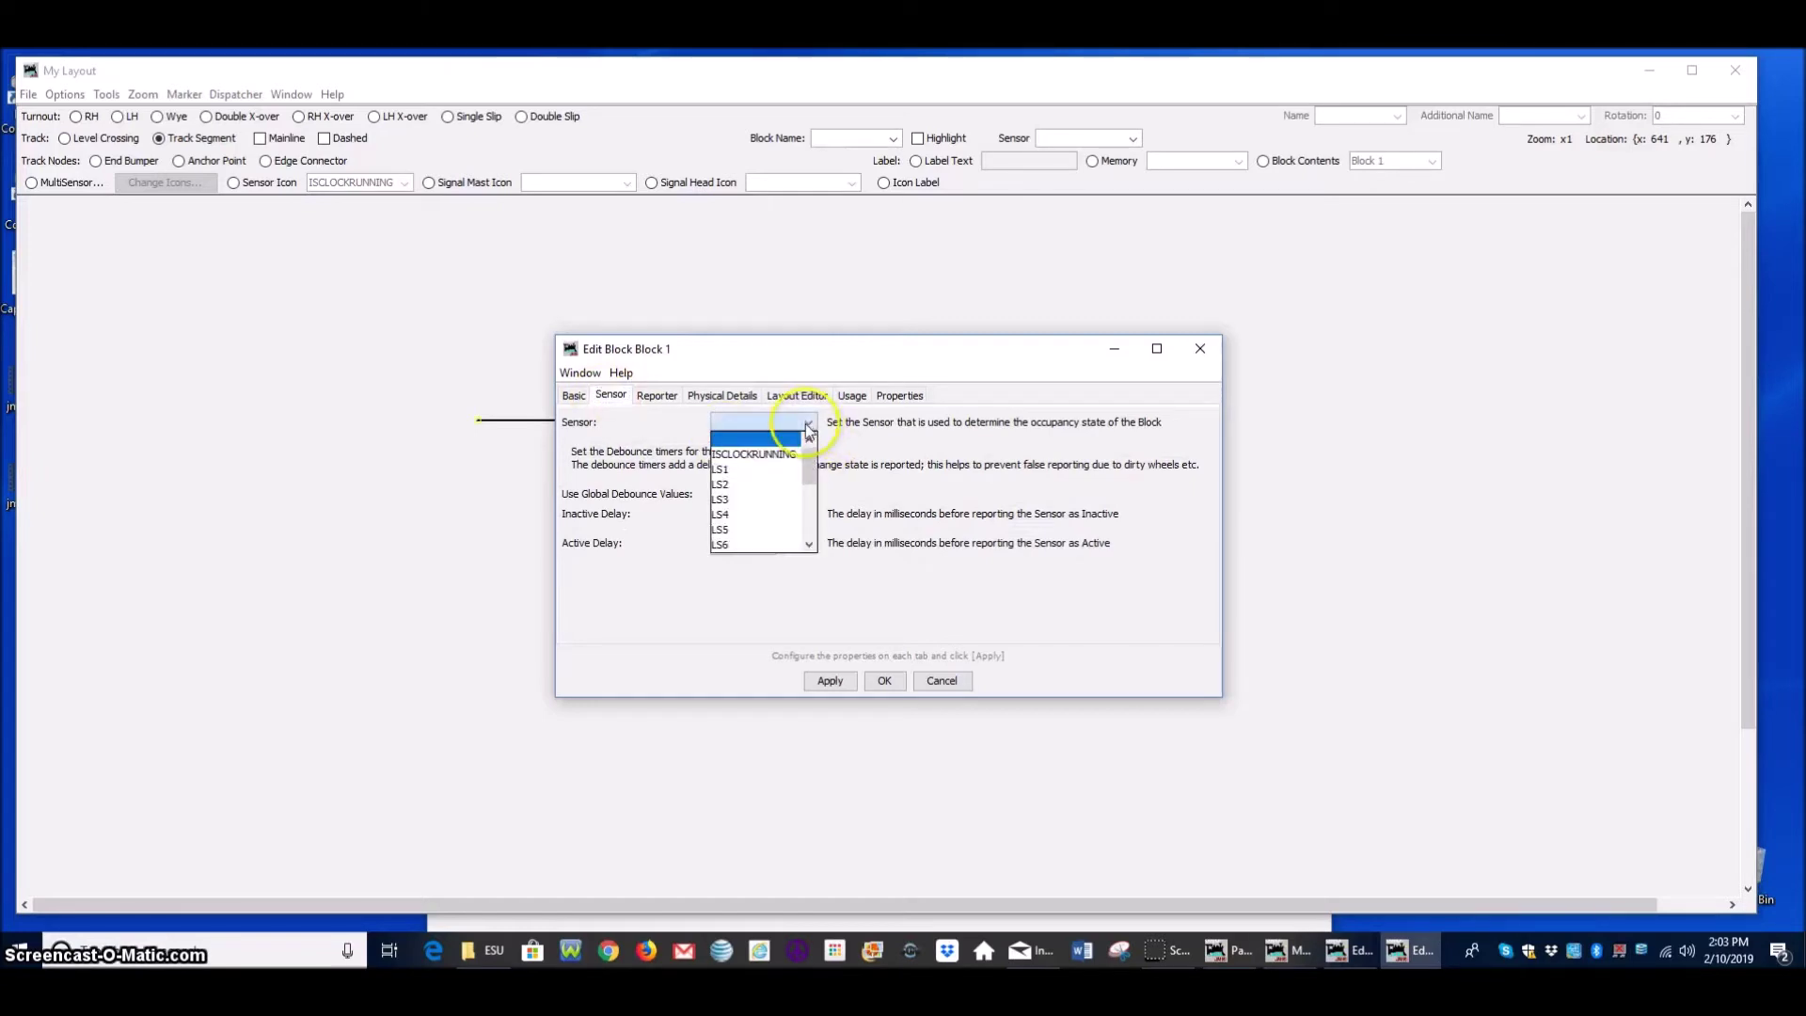
click(740, 470)
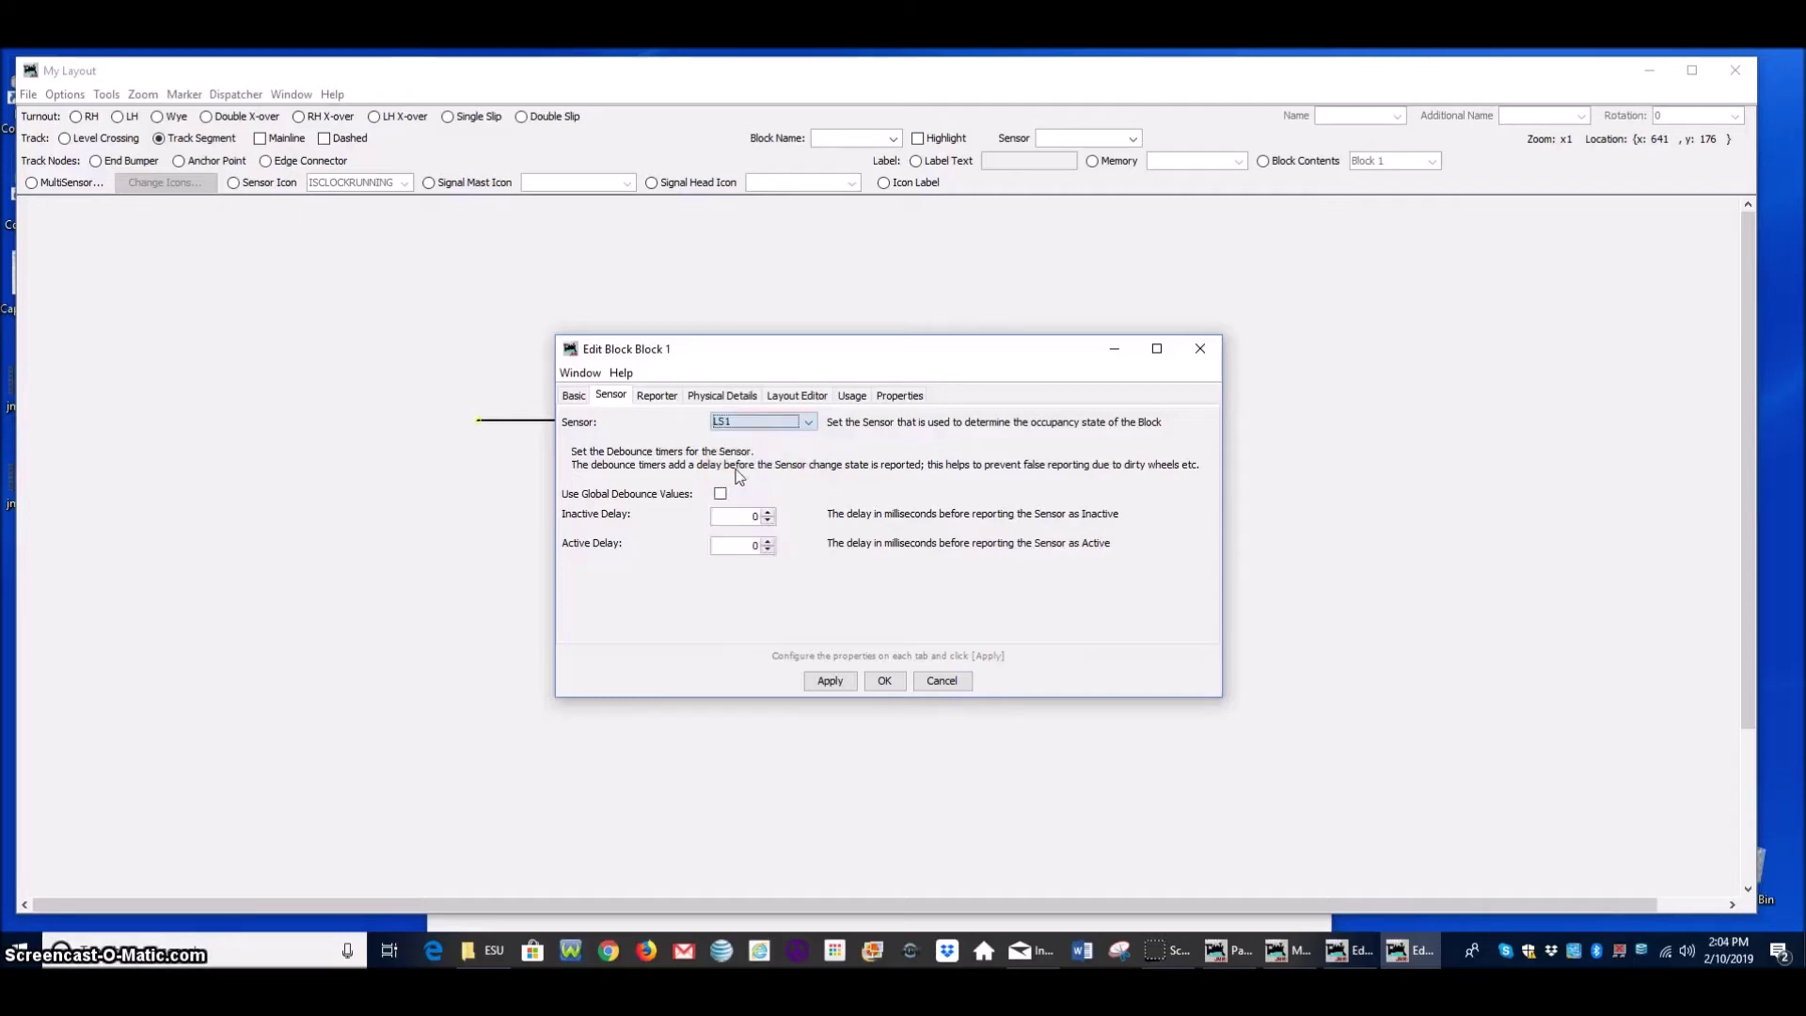
click(842, 684)
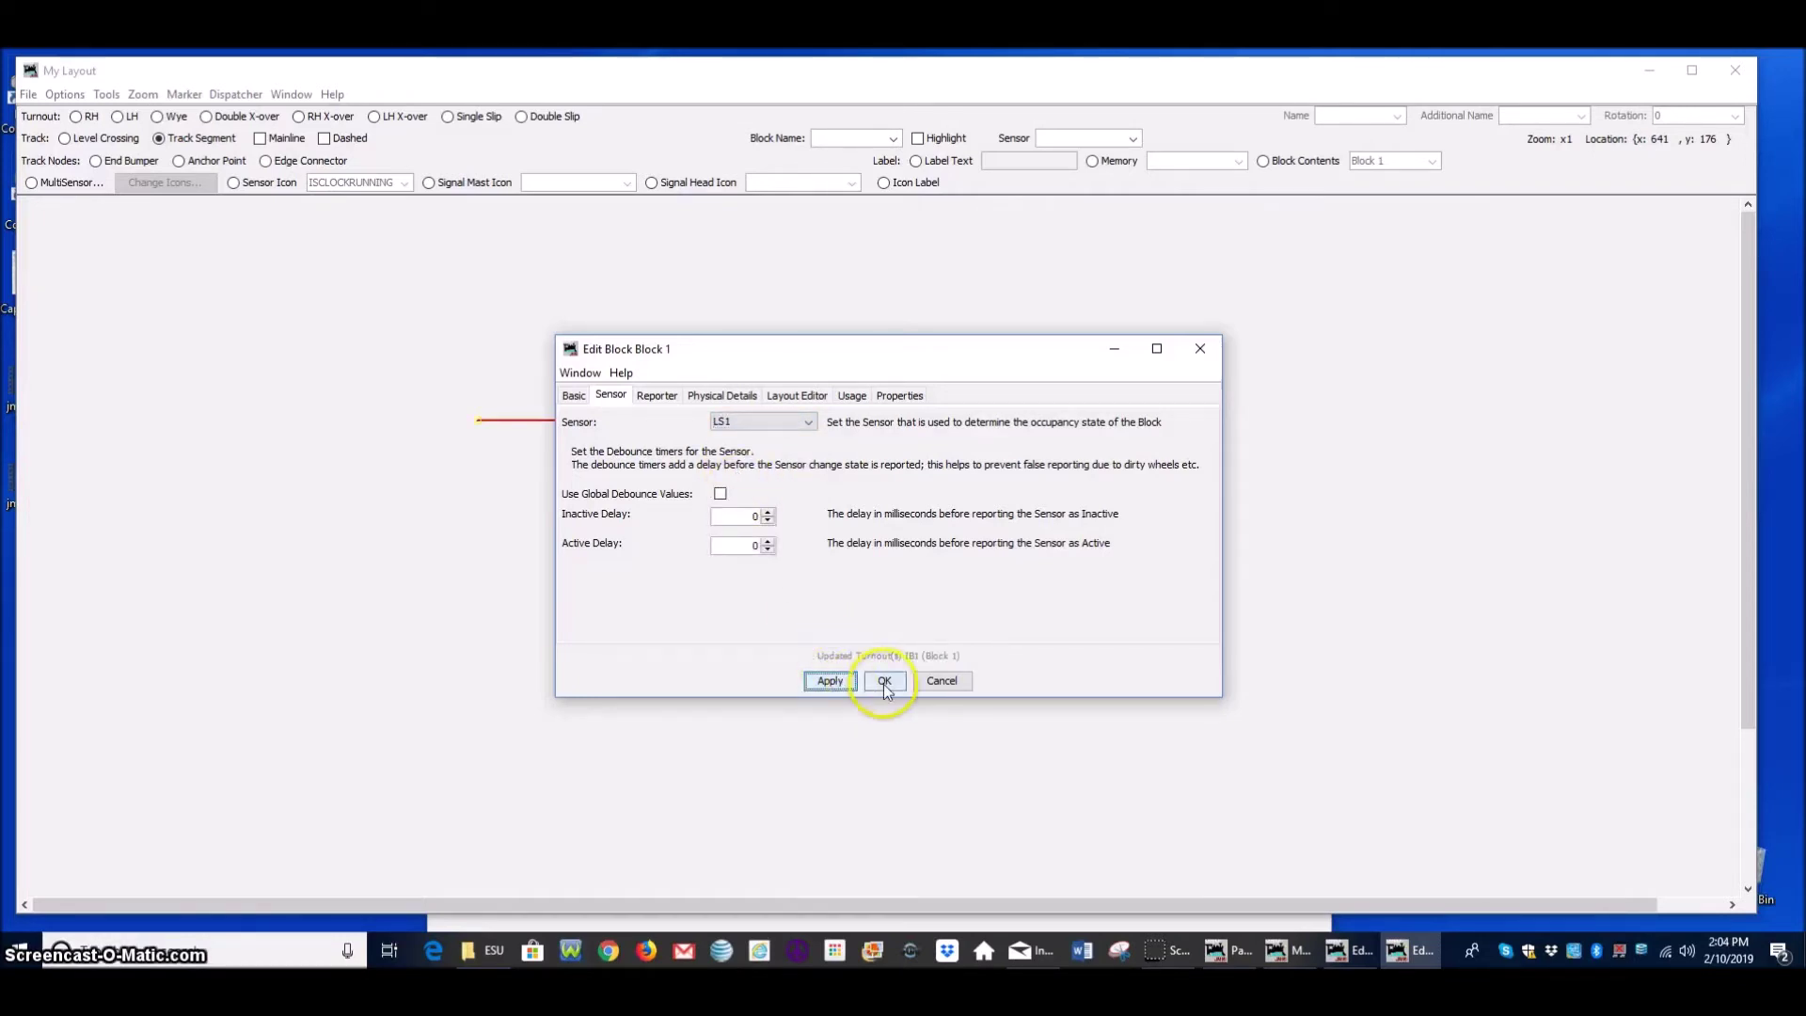
click(883, 683)
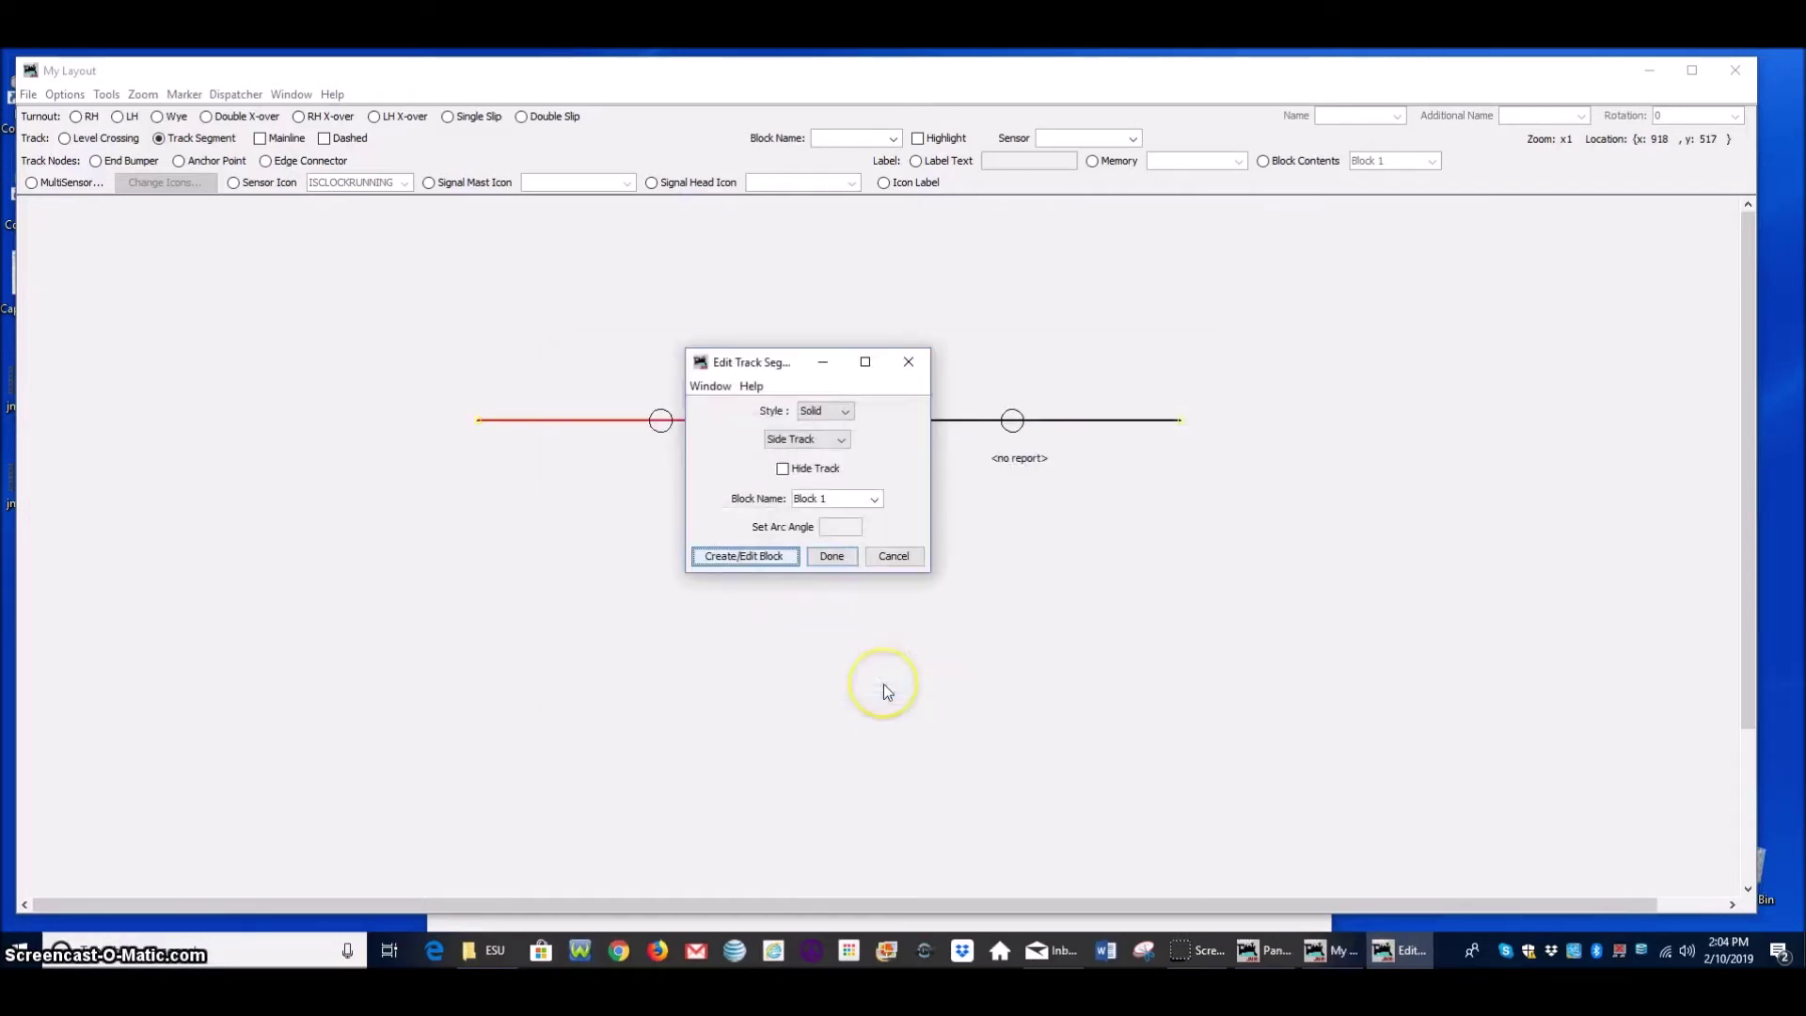
click(910, 362)
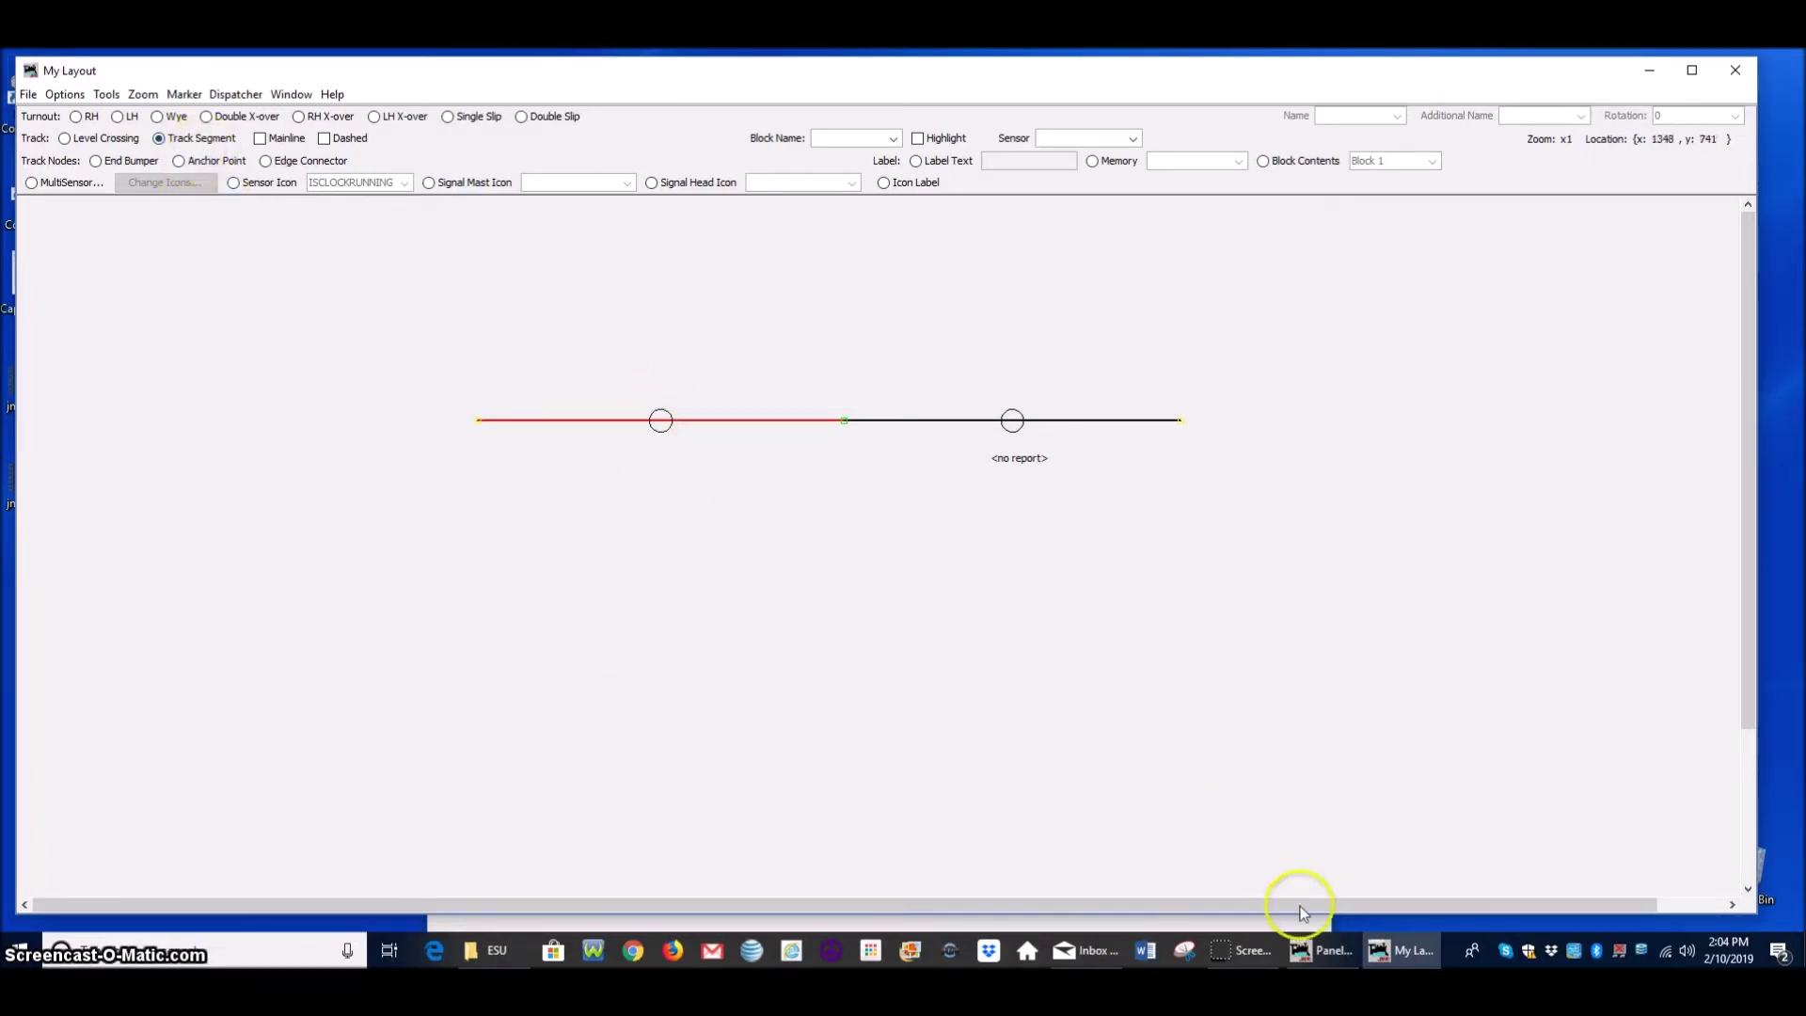
click(1320, 952)
In the Sensors table, toggle LS1 and leave it Active, then return to My Layout
click(496, 125)
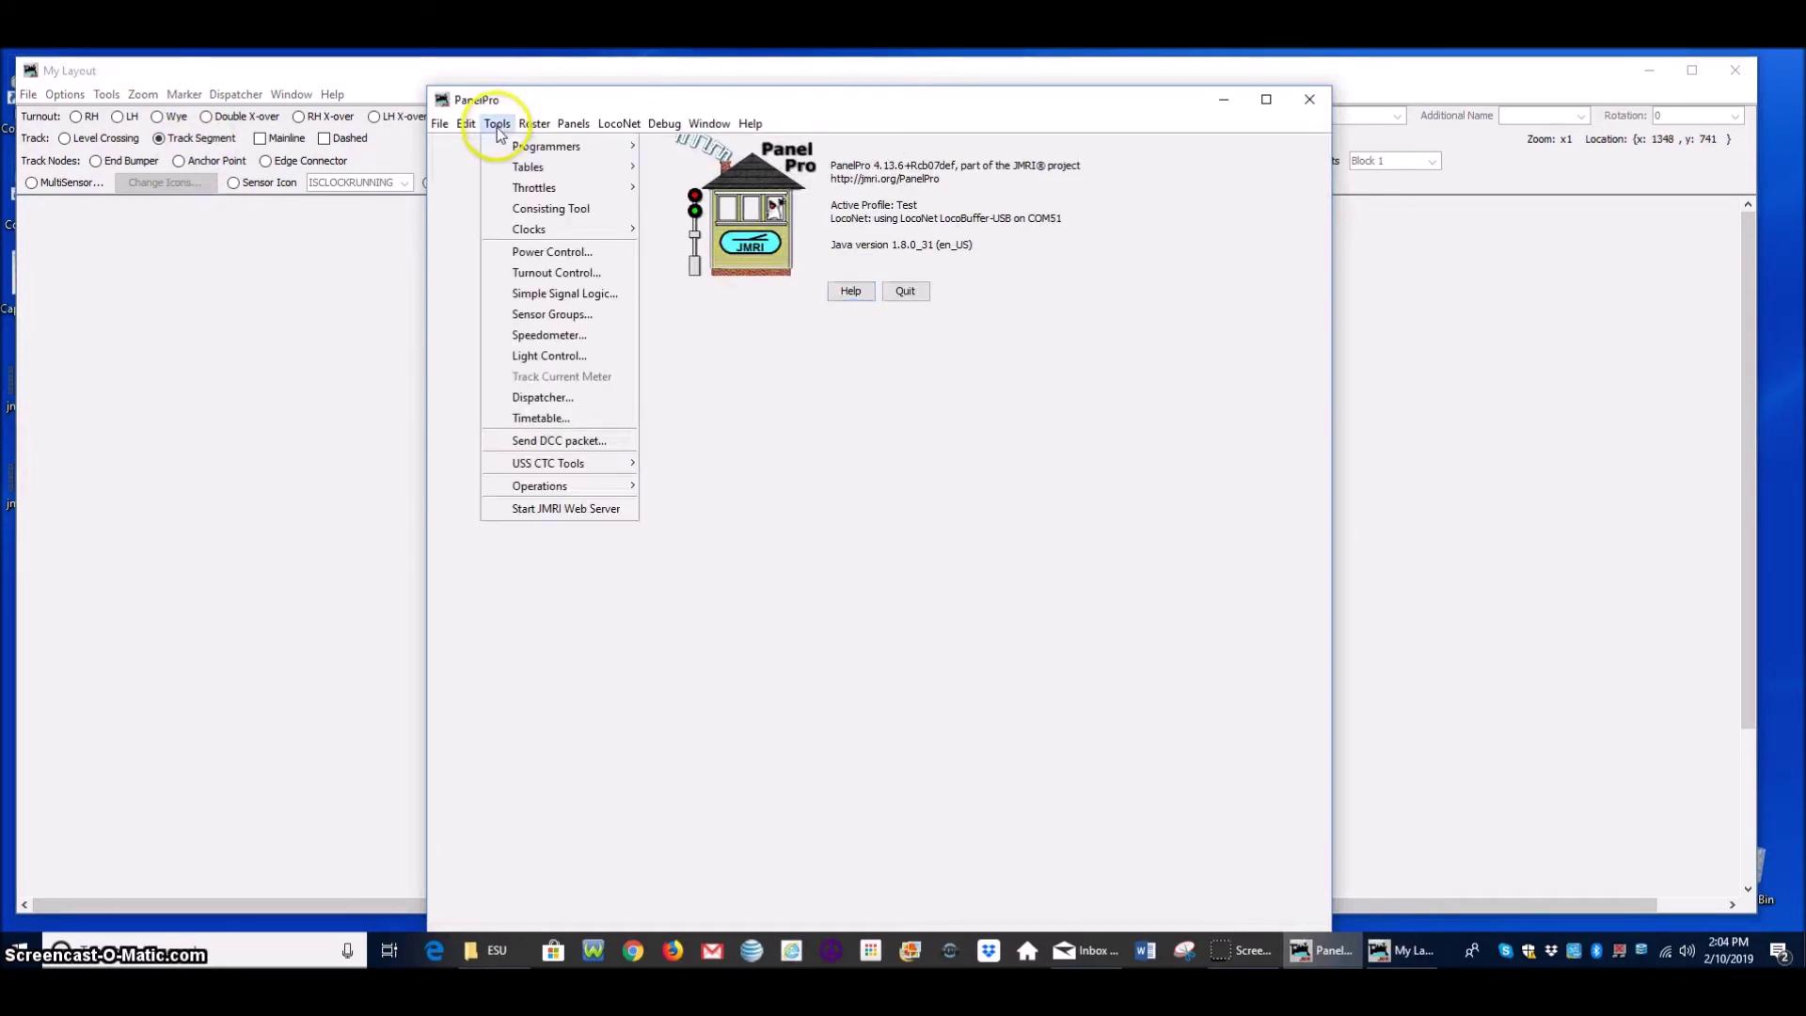
mouse_move(563, 169)
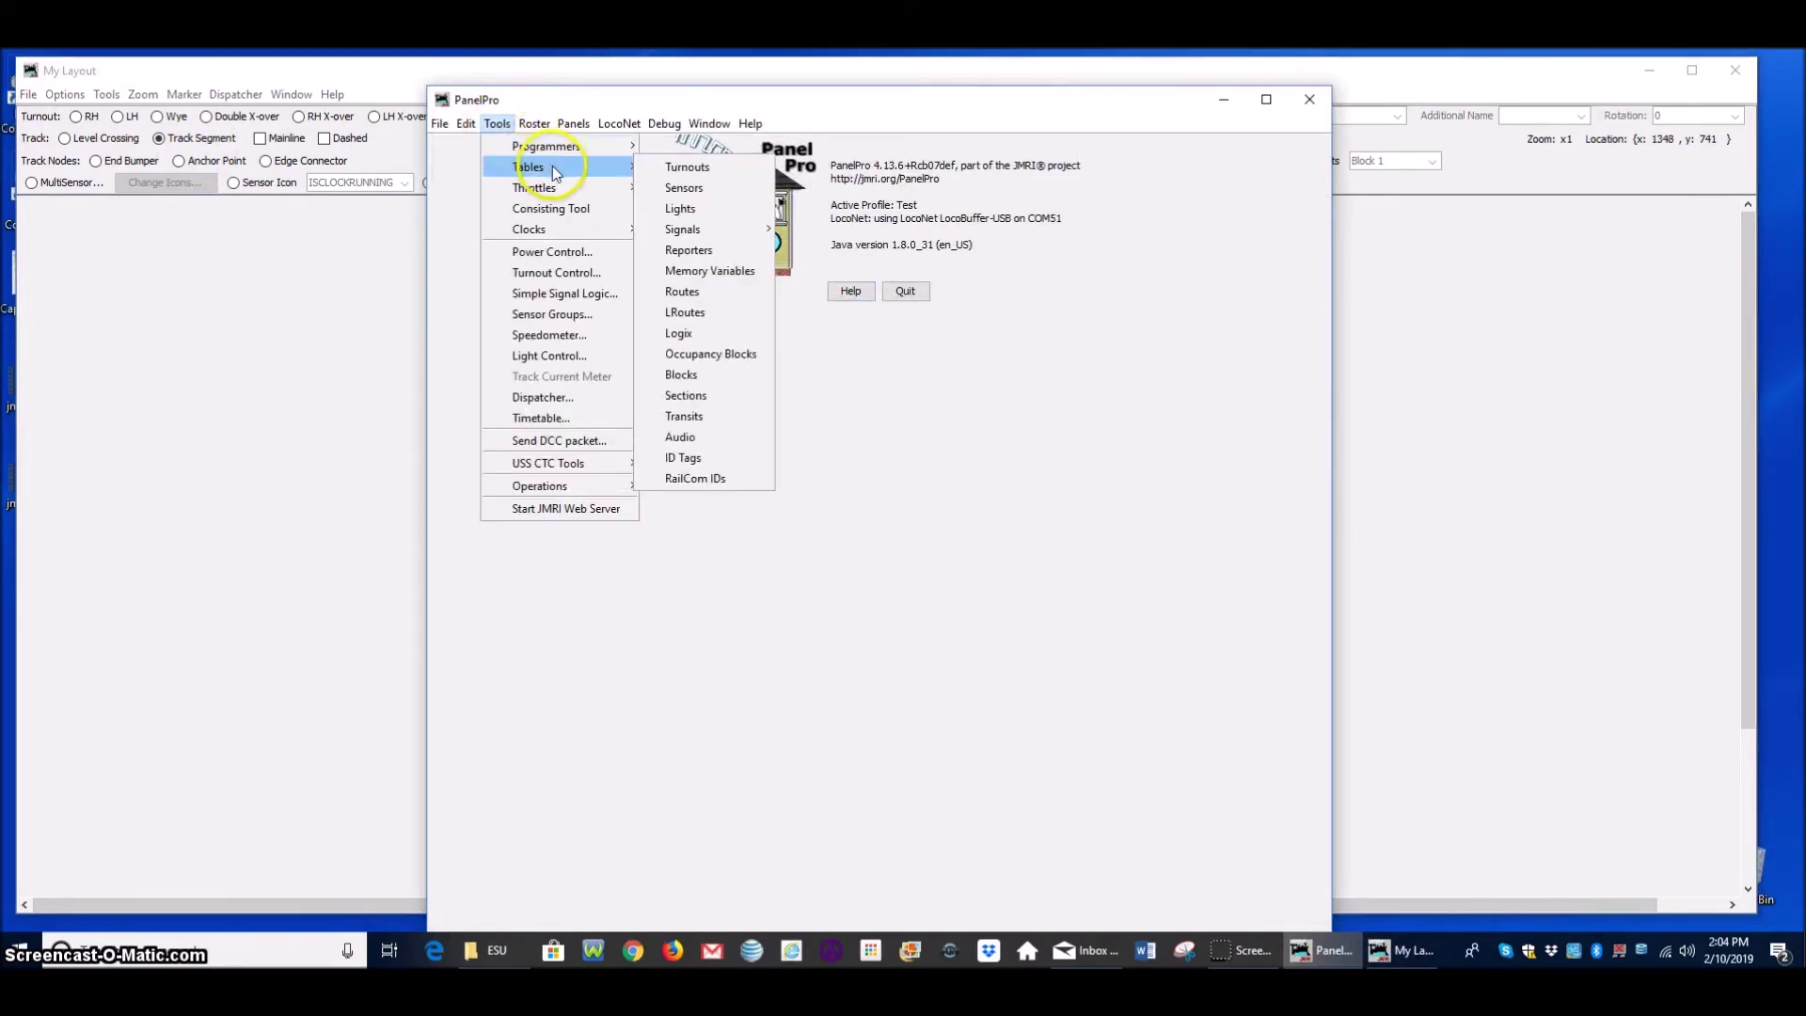
click(700, 192)
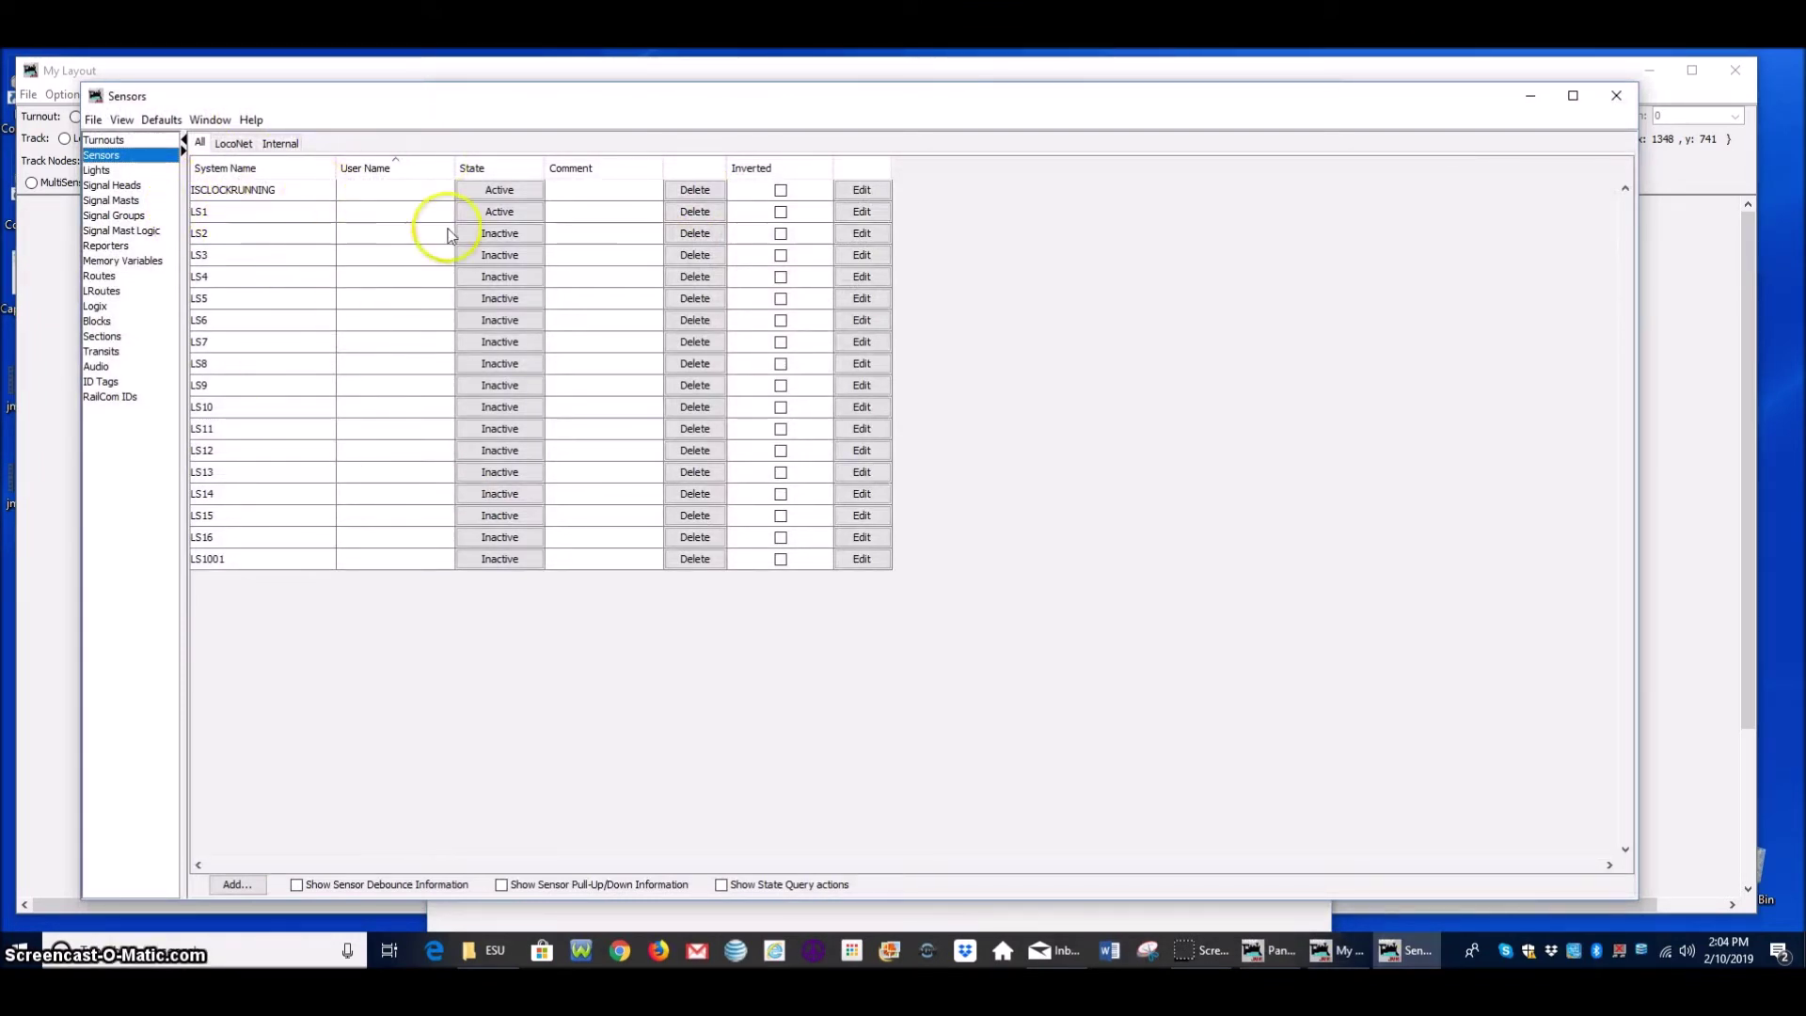
click(504, 214)
click(508, 216)
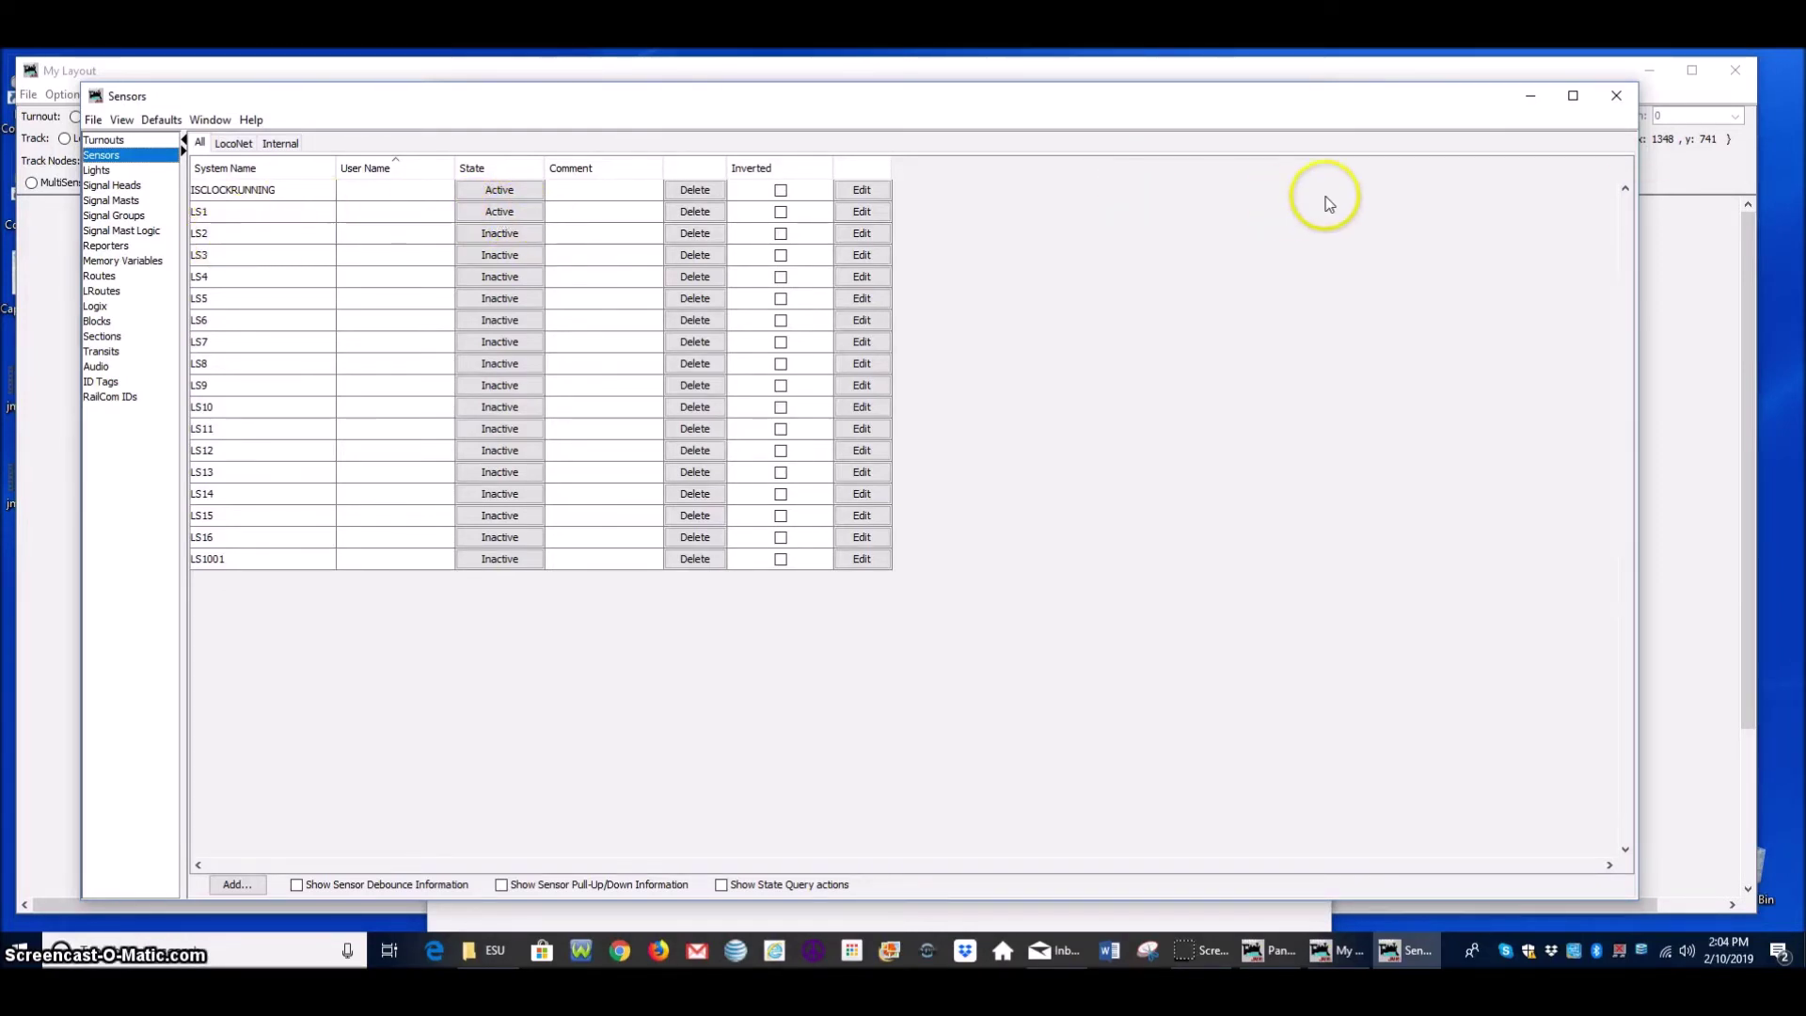
click(1687, 240)
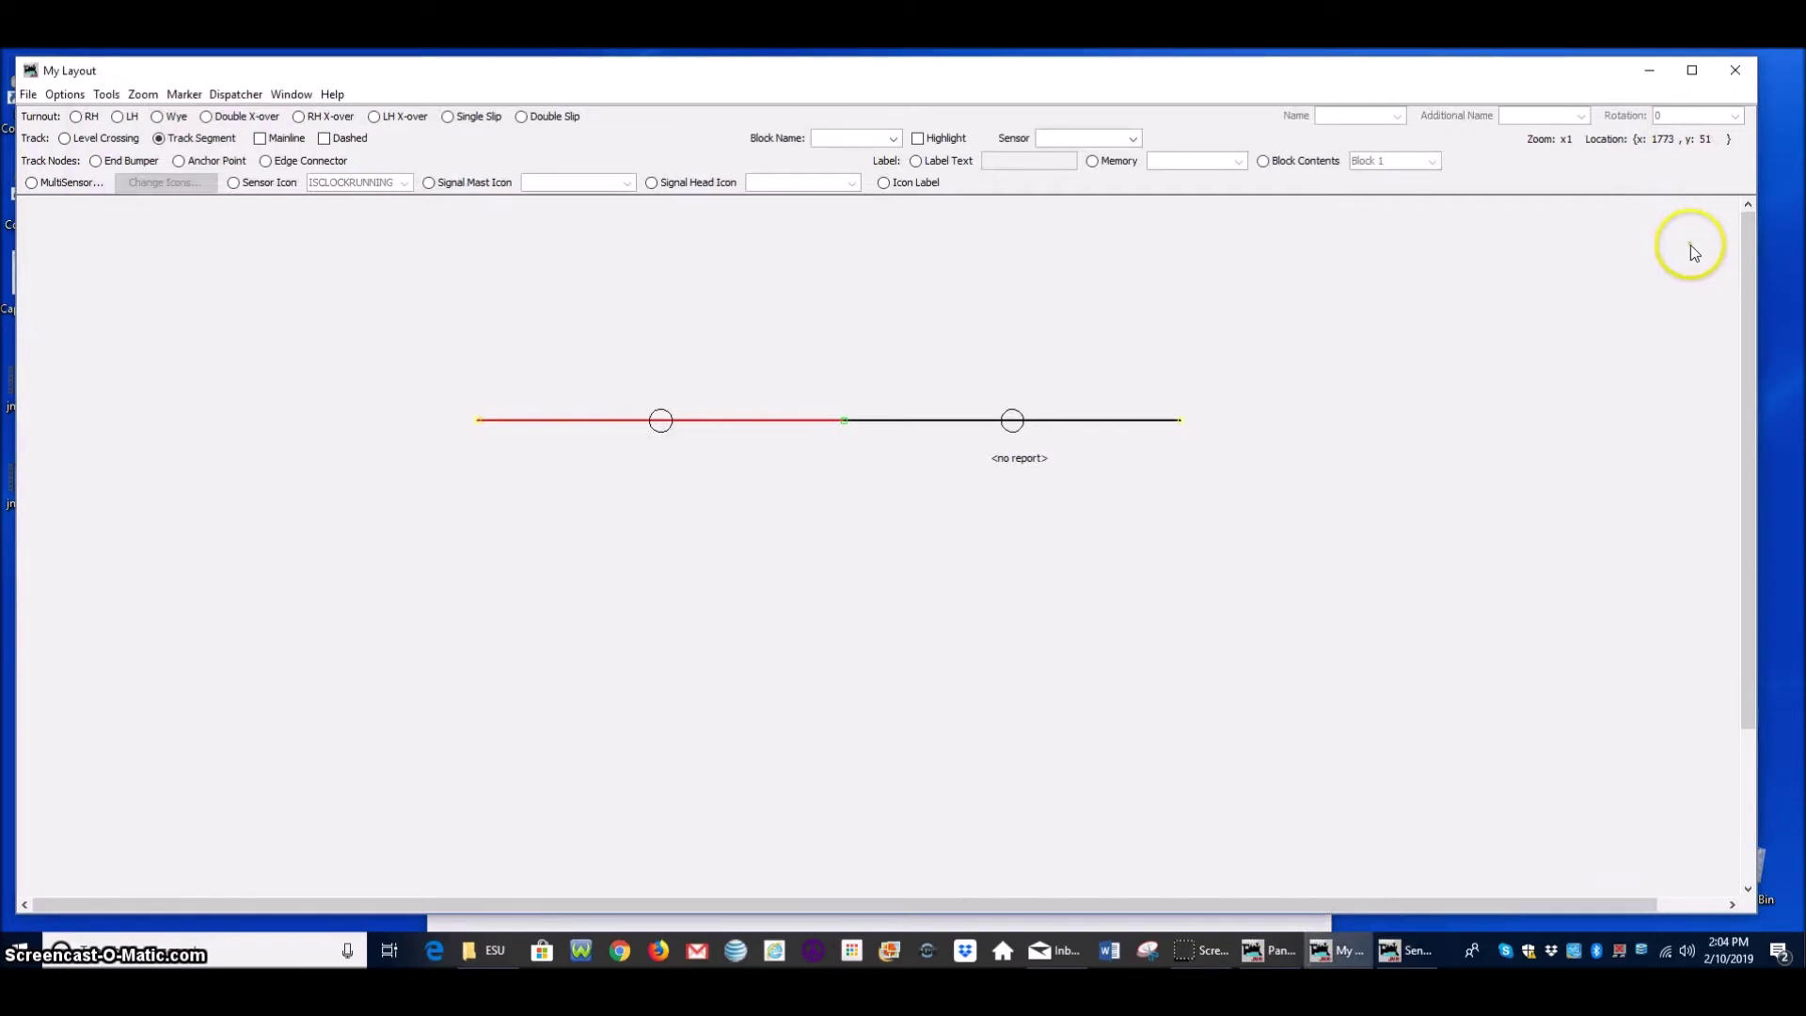
Edit the right track segment and enter Block 2 as its block name
right_click(1007, 419)
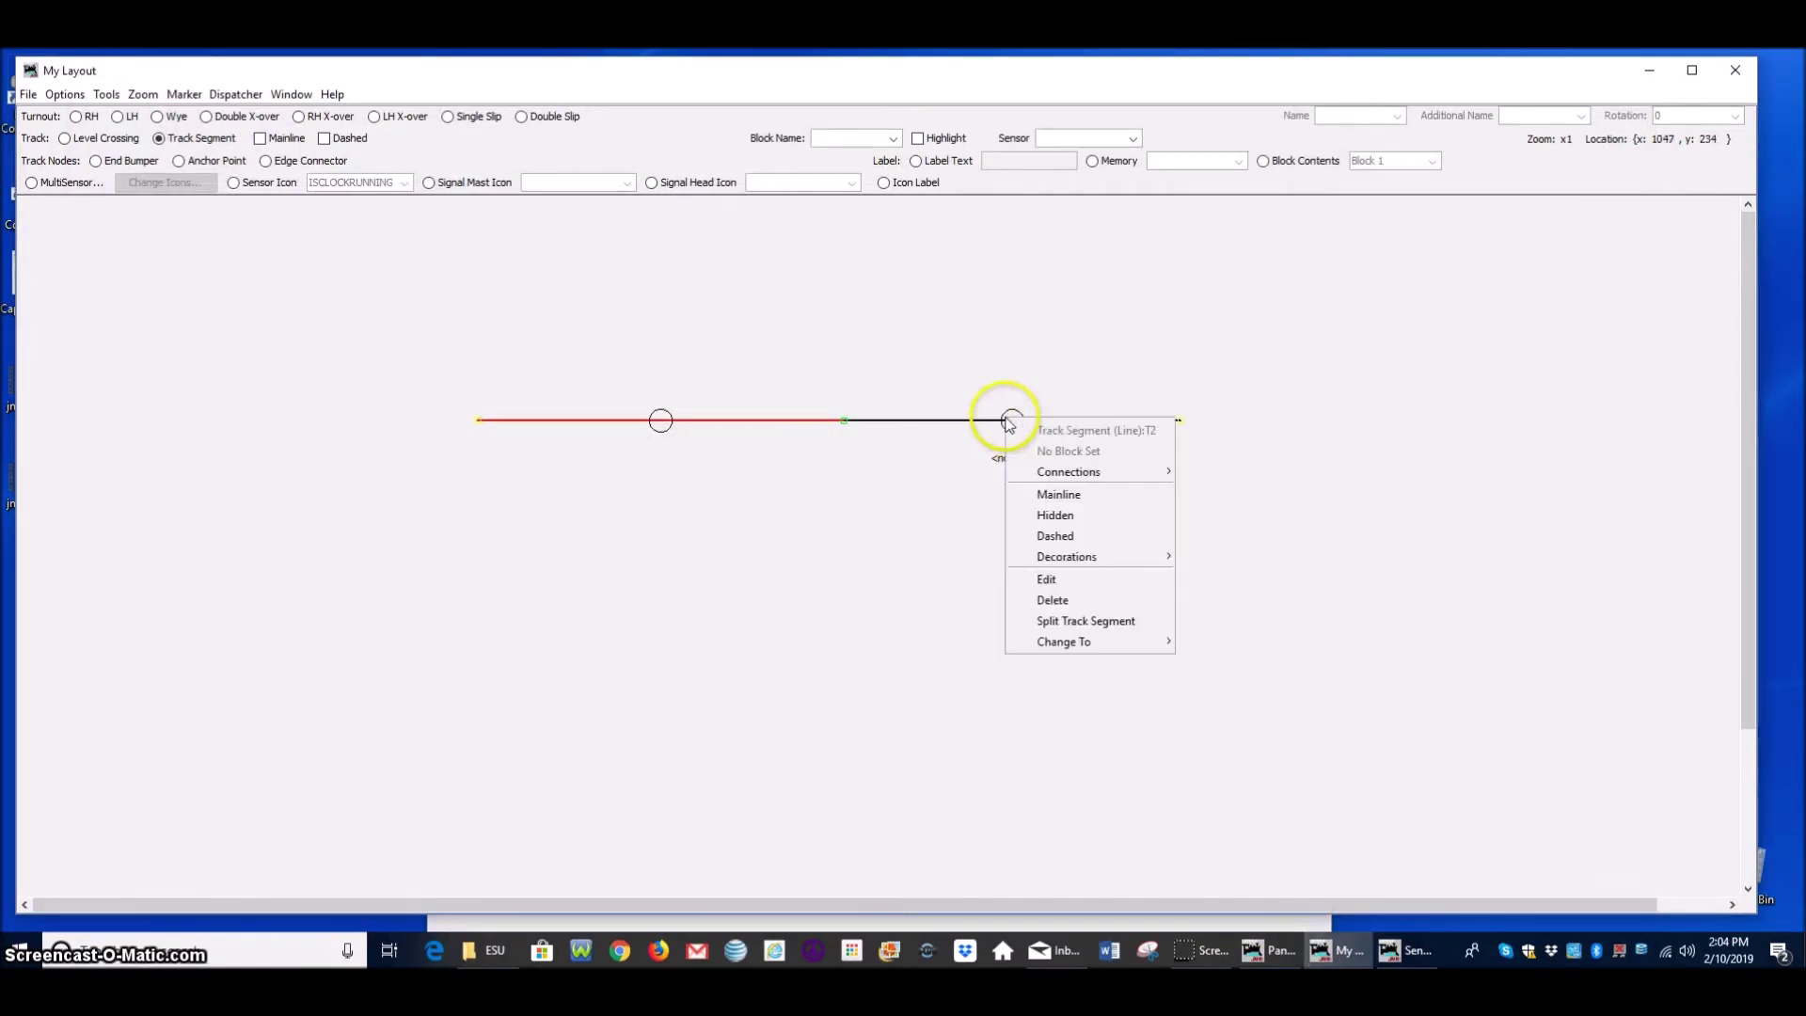
click(1089, 584)
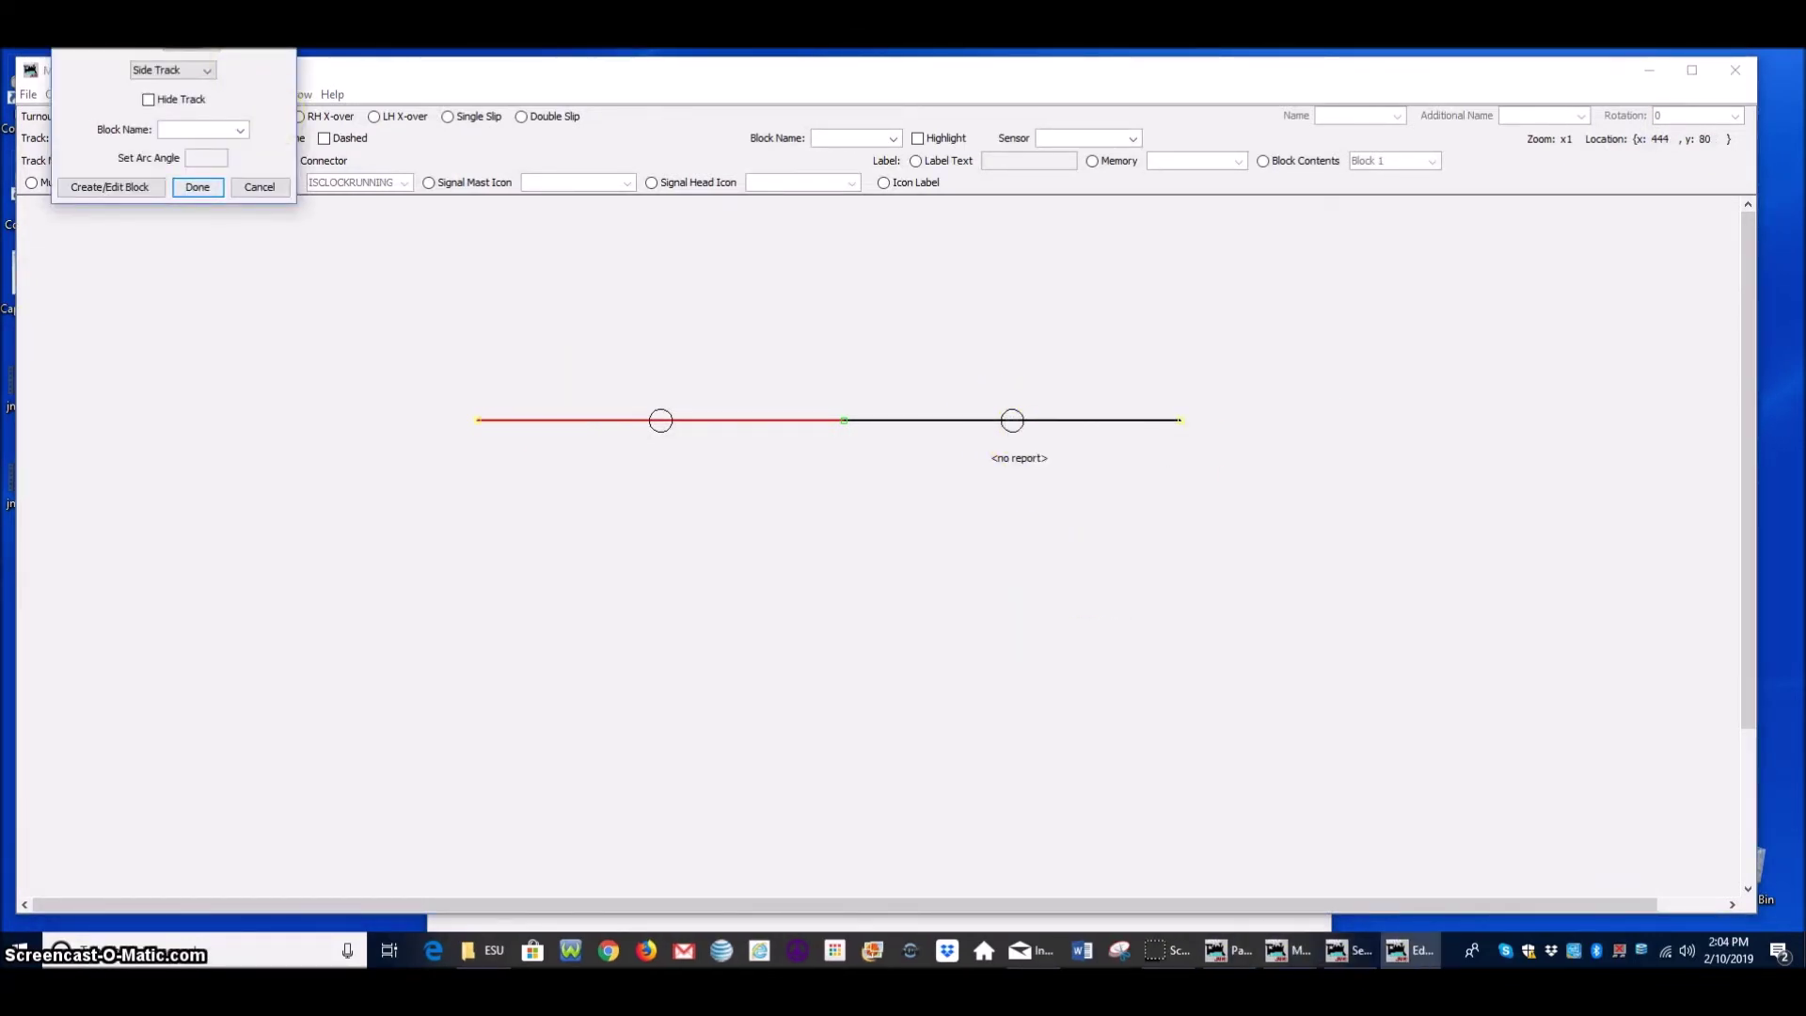
drag(443, 143, 979, 354)
click(1008, 472)
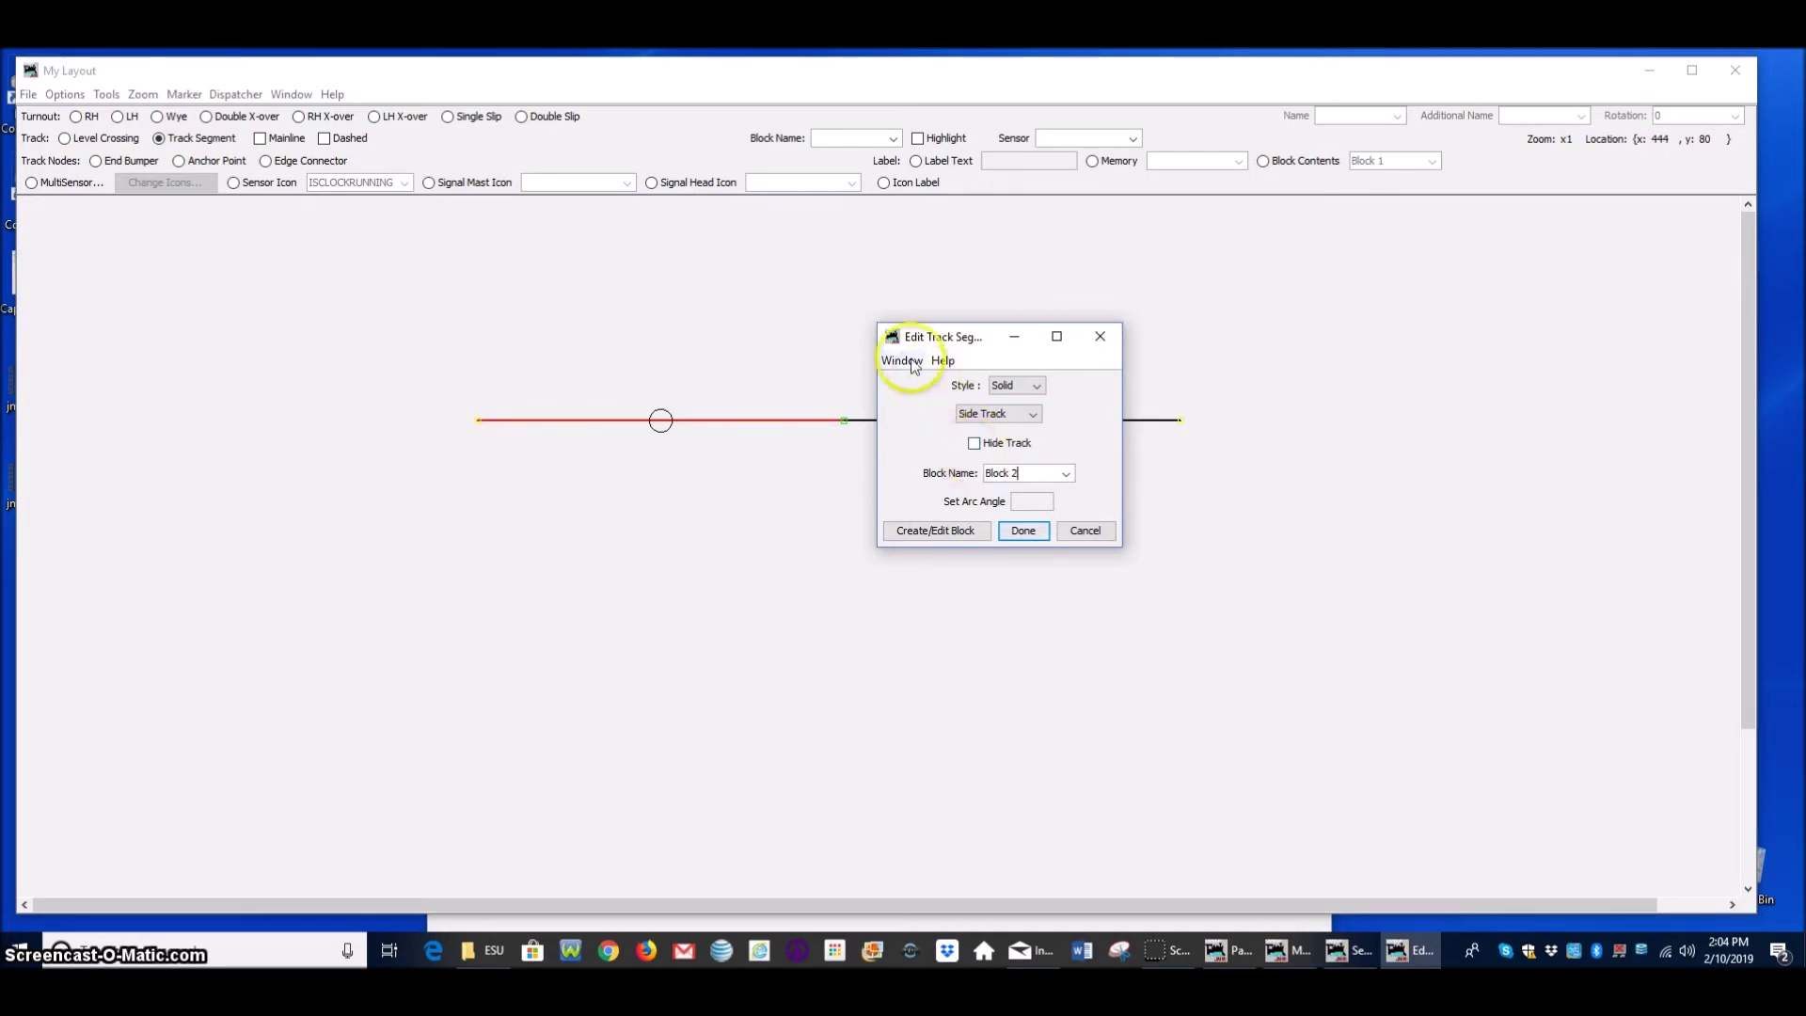
Create Block 2 with LS2 as its occupancy sensor and finish editing the segment
click(944, 532)
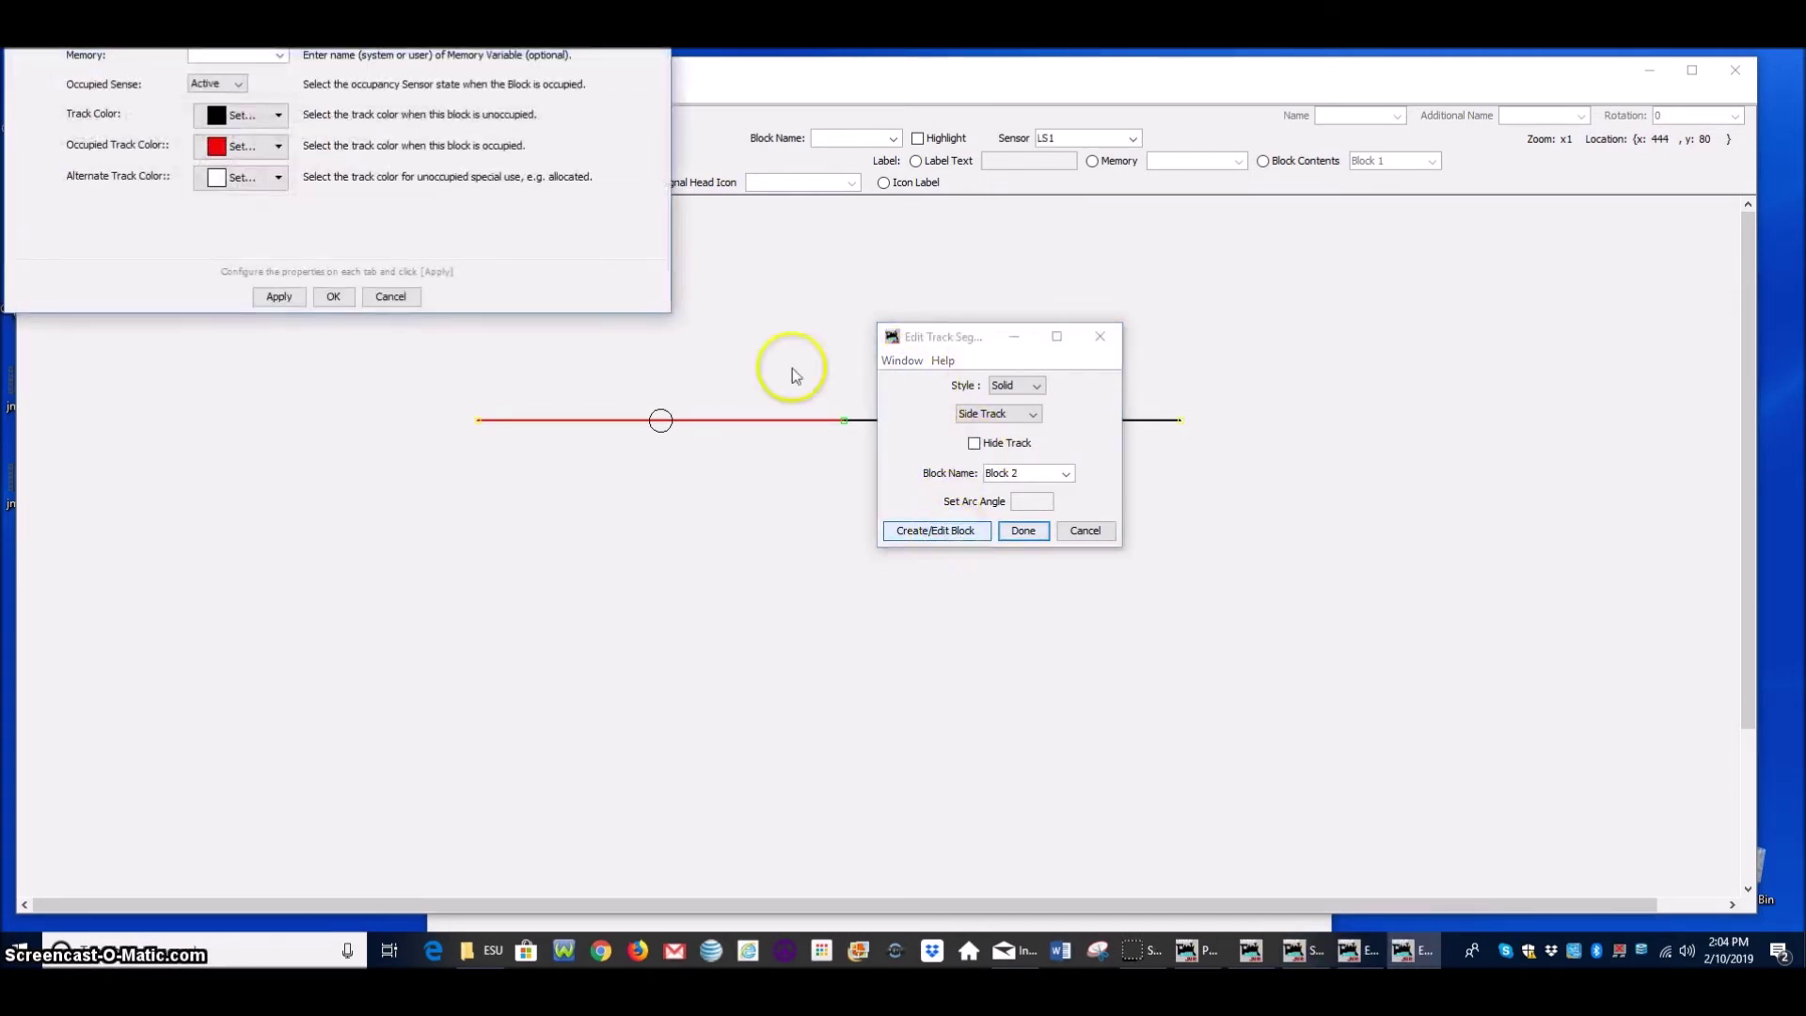
drag(806, 237, 1174, 351)
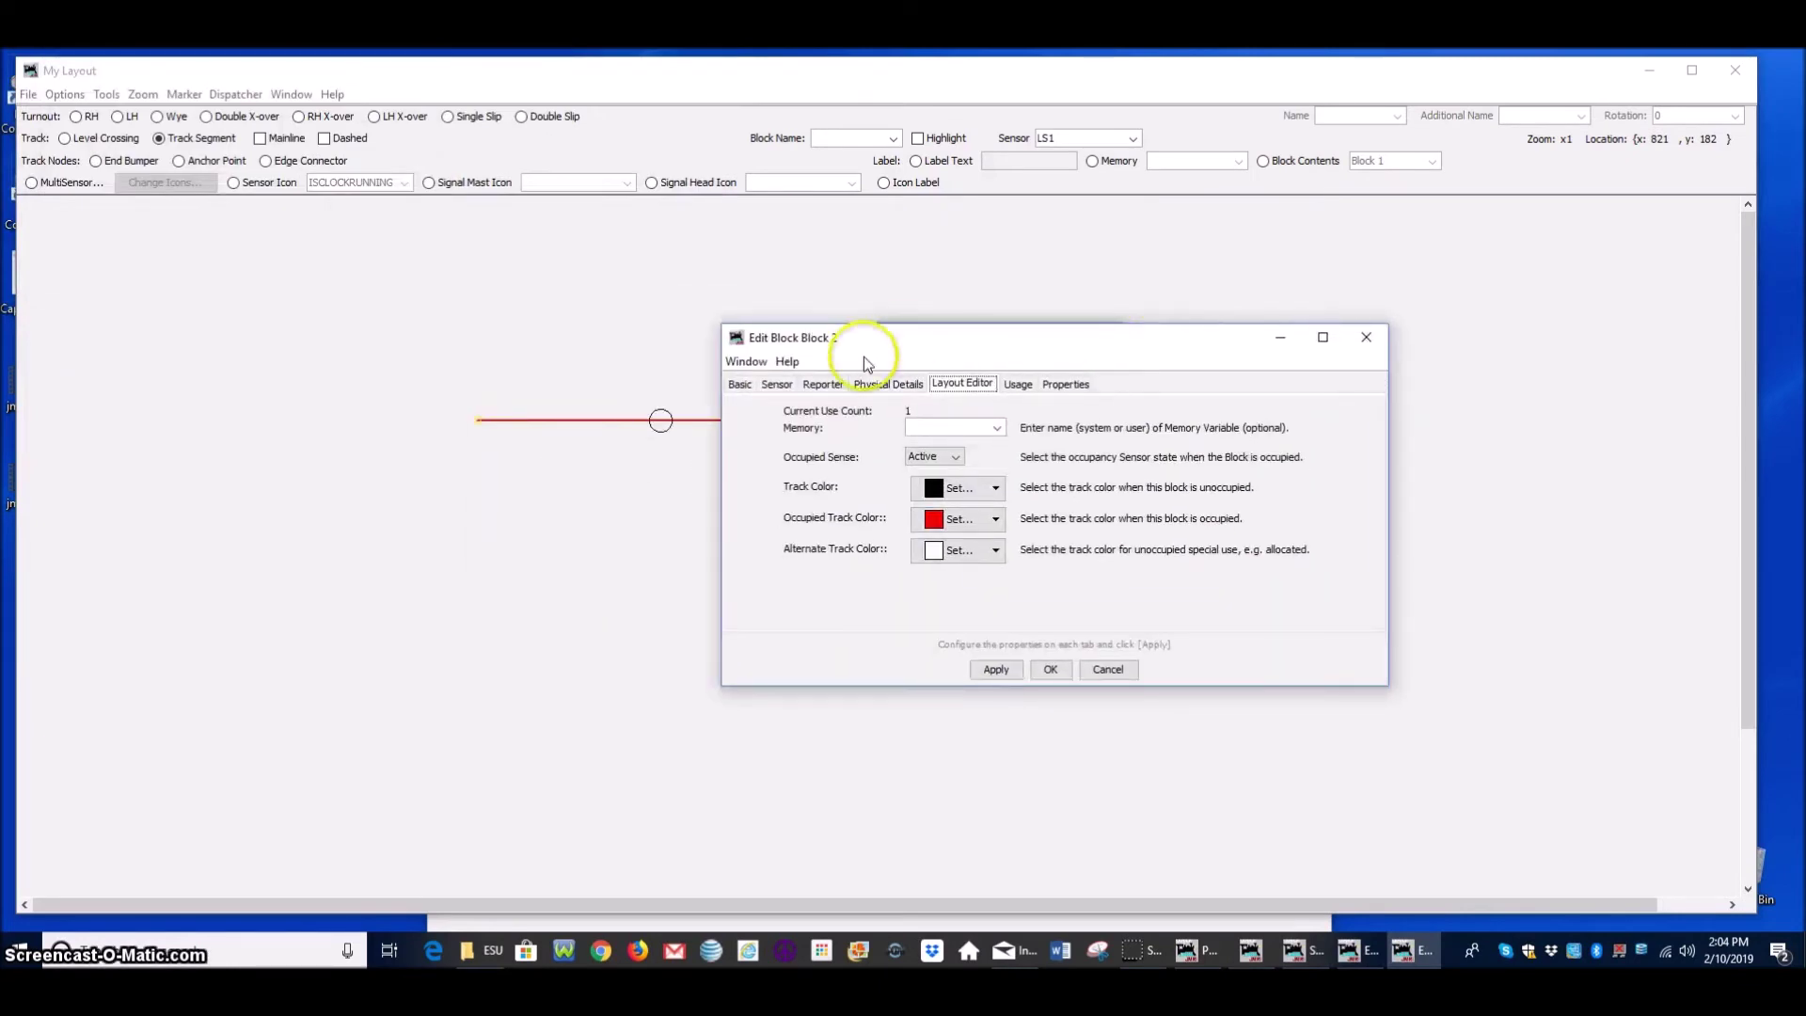
click(777, 384)
click(960, 415)
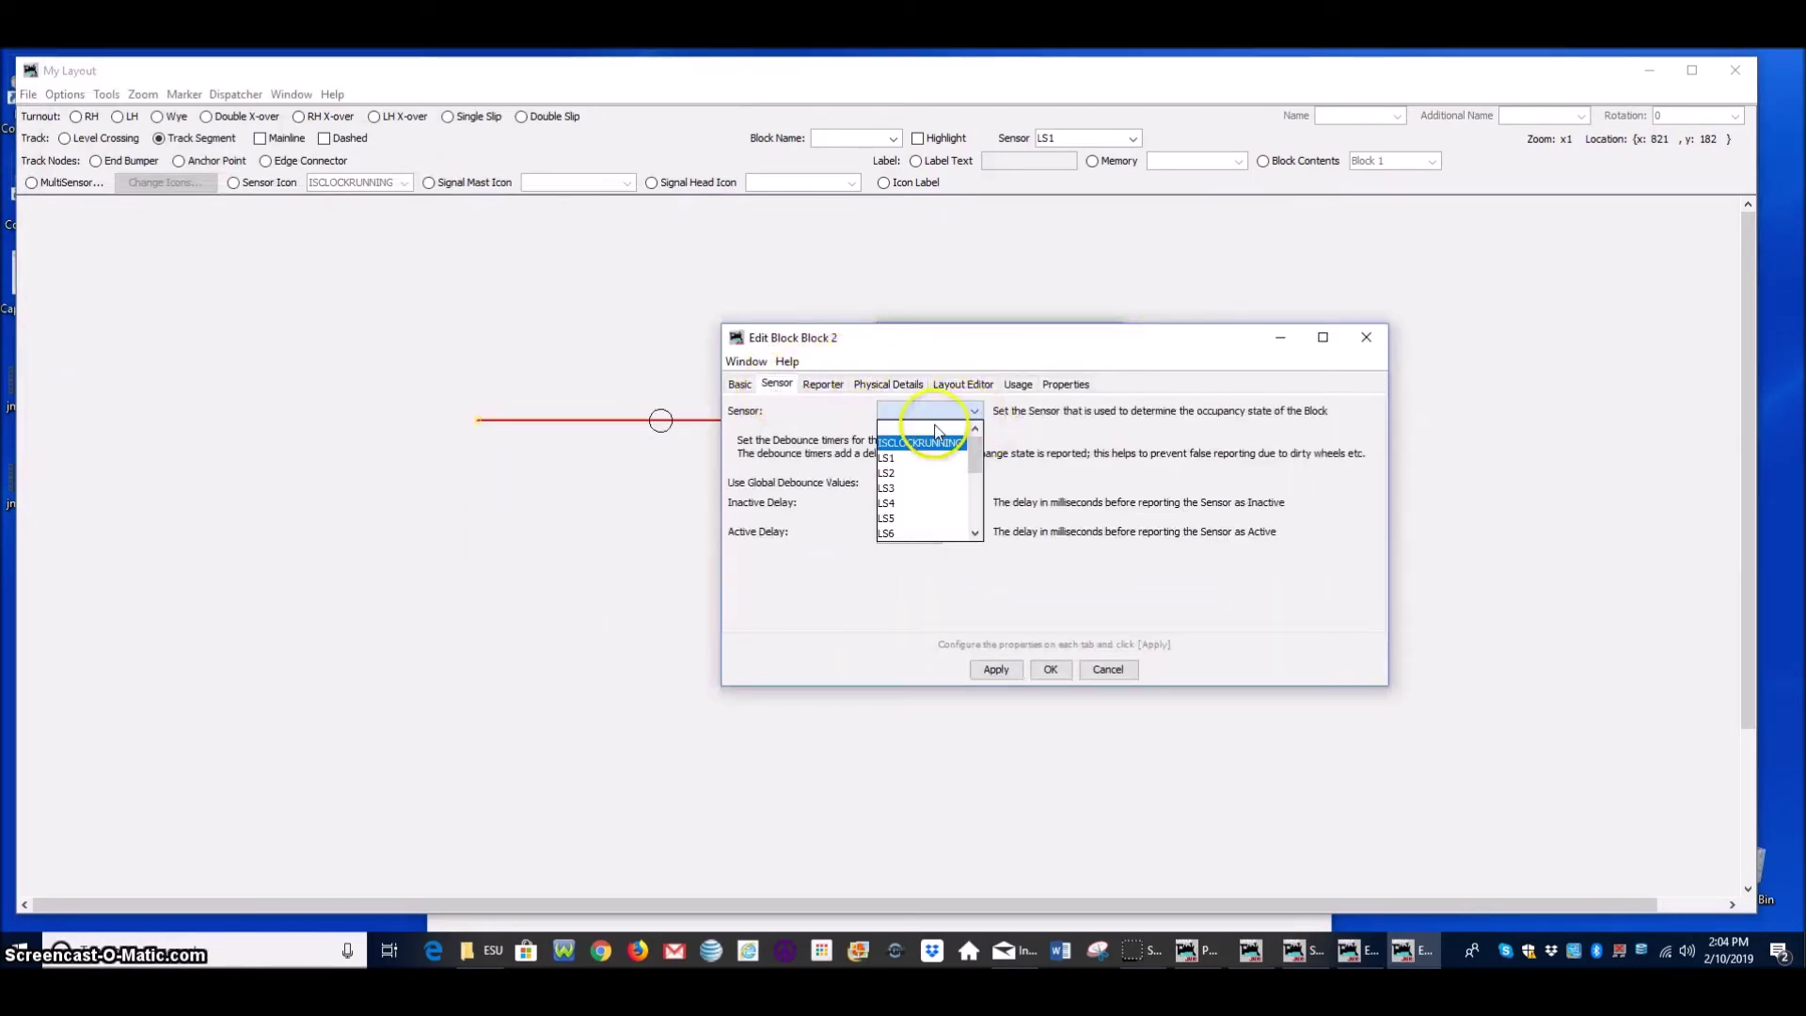
click(904, 459)
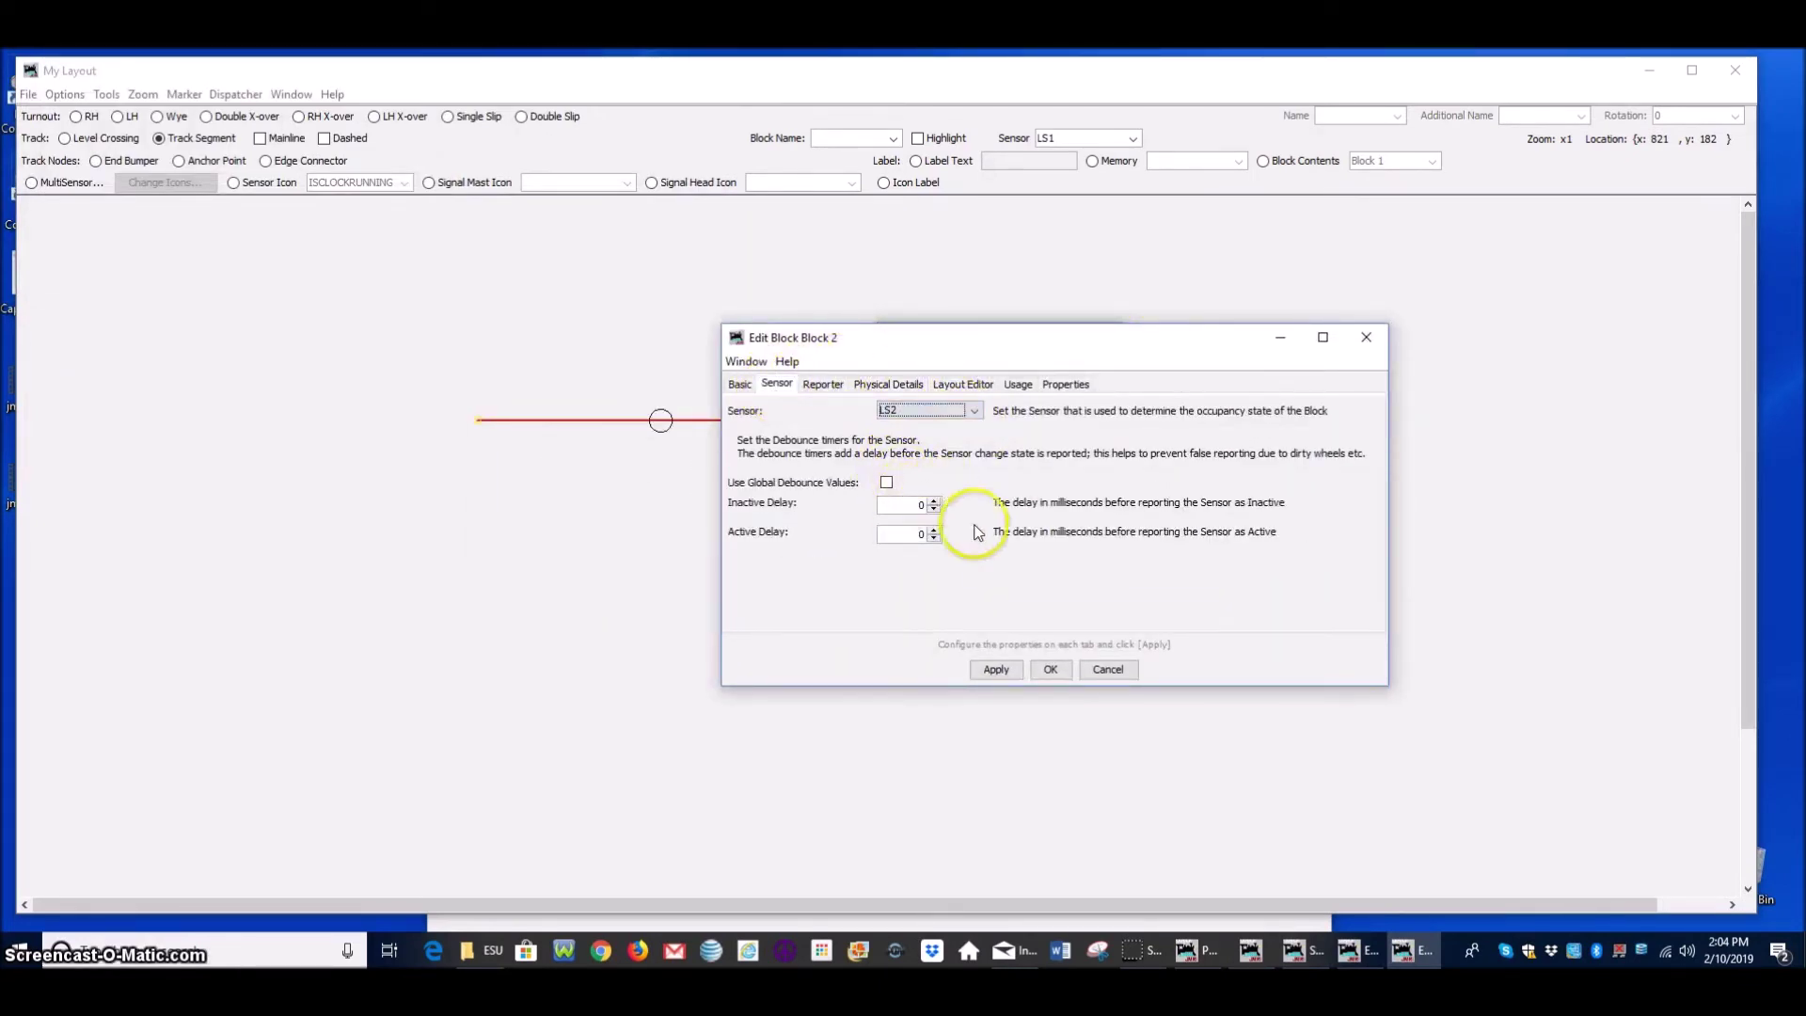
click(1002, 674)
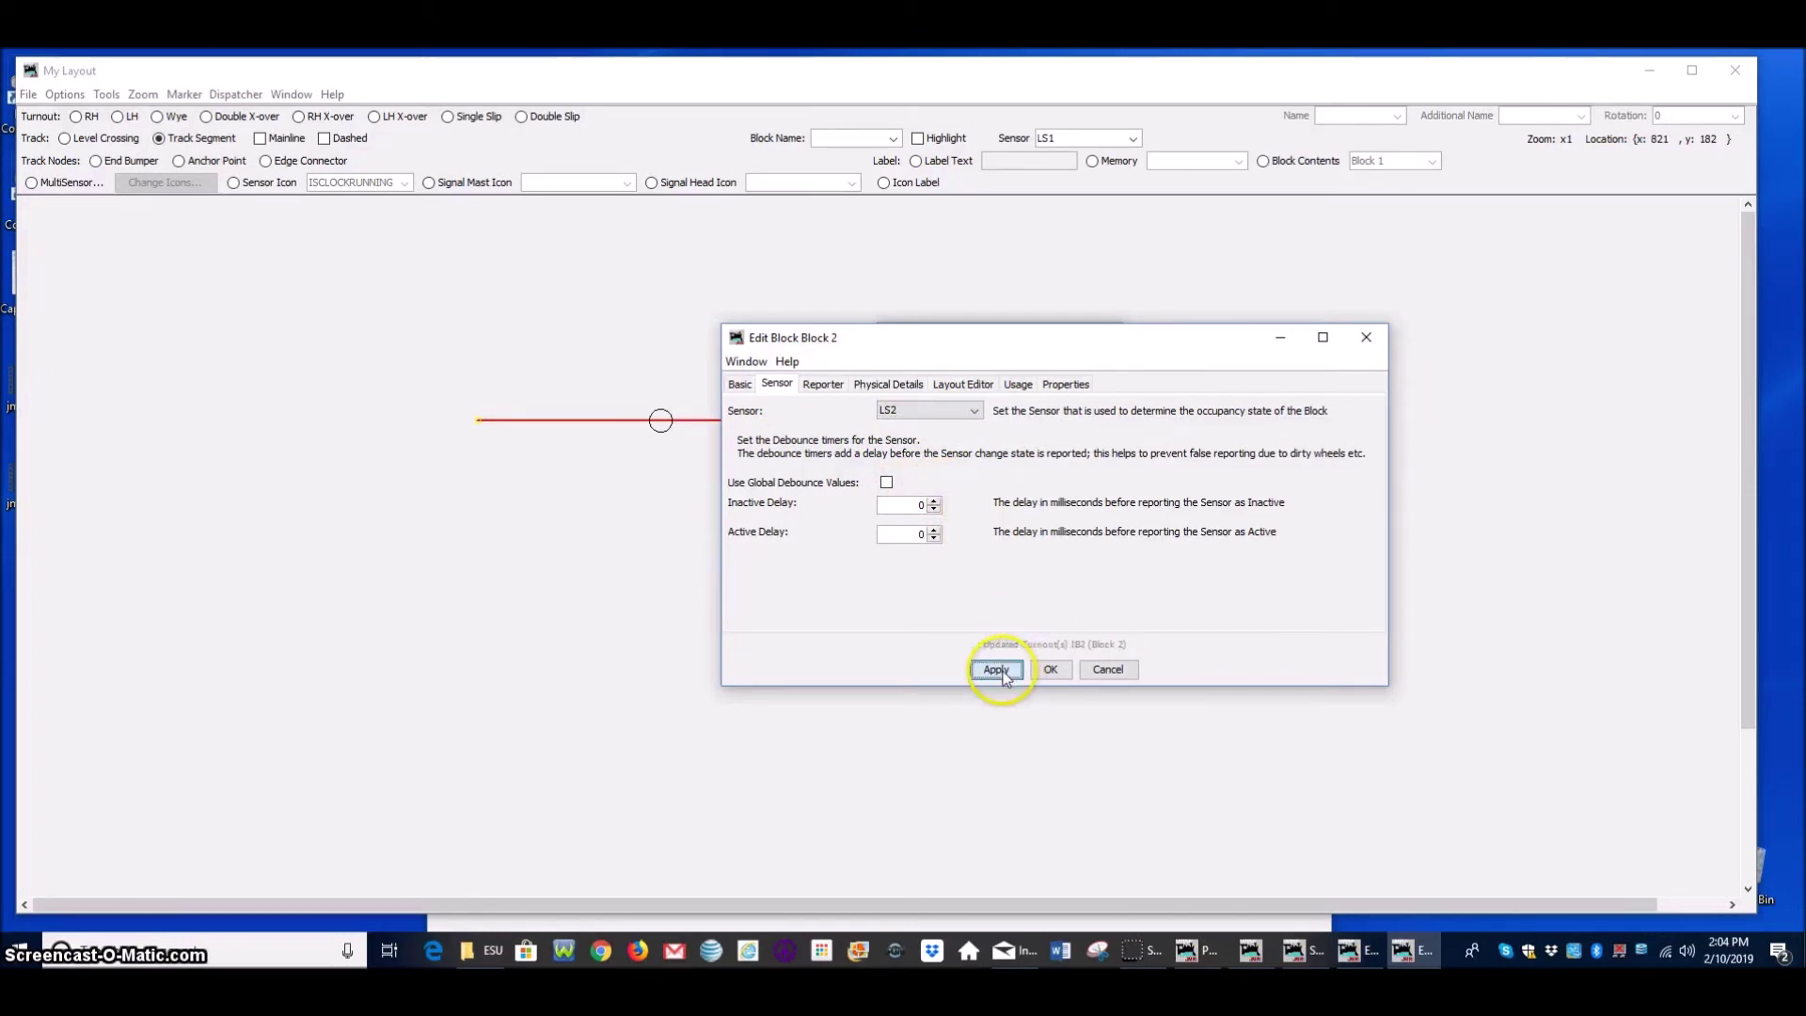
click(1051, 669)
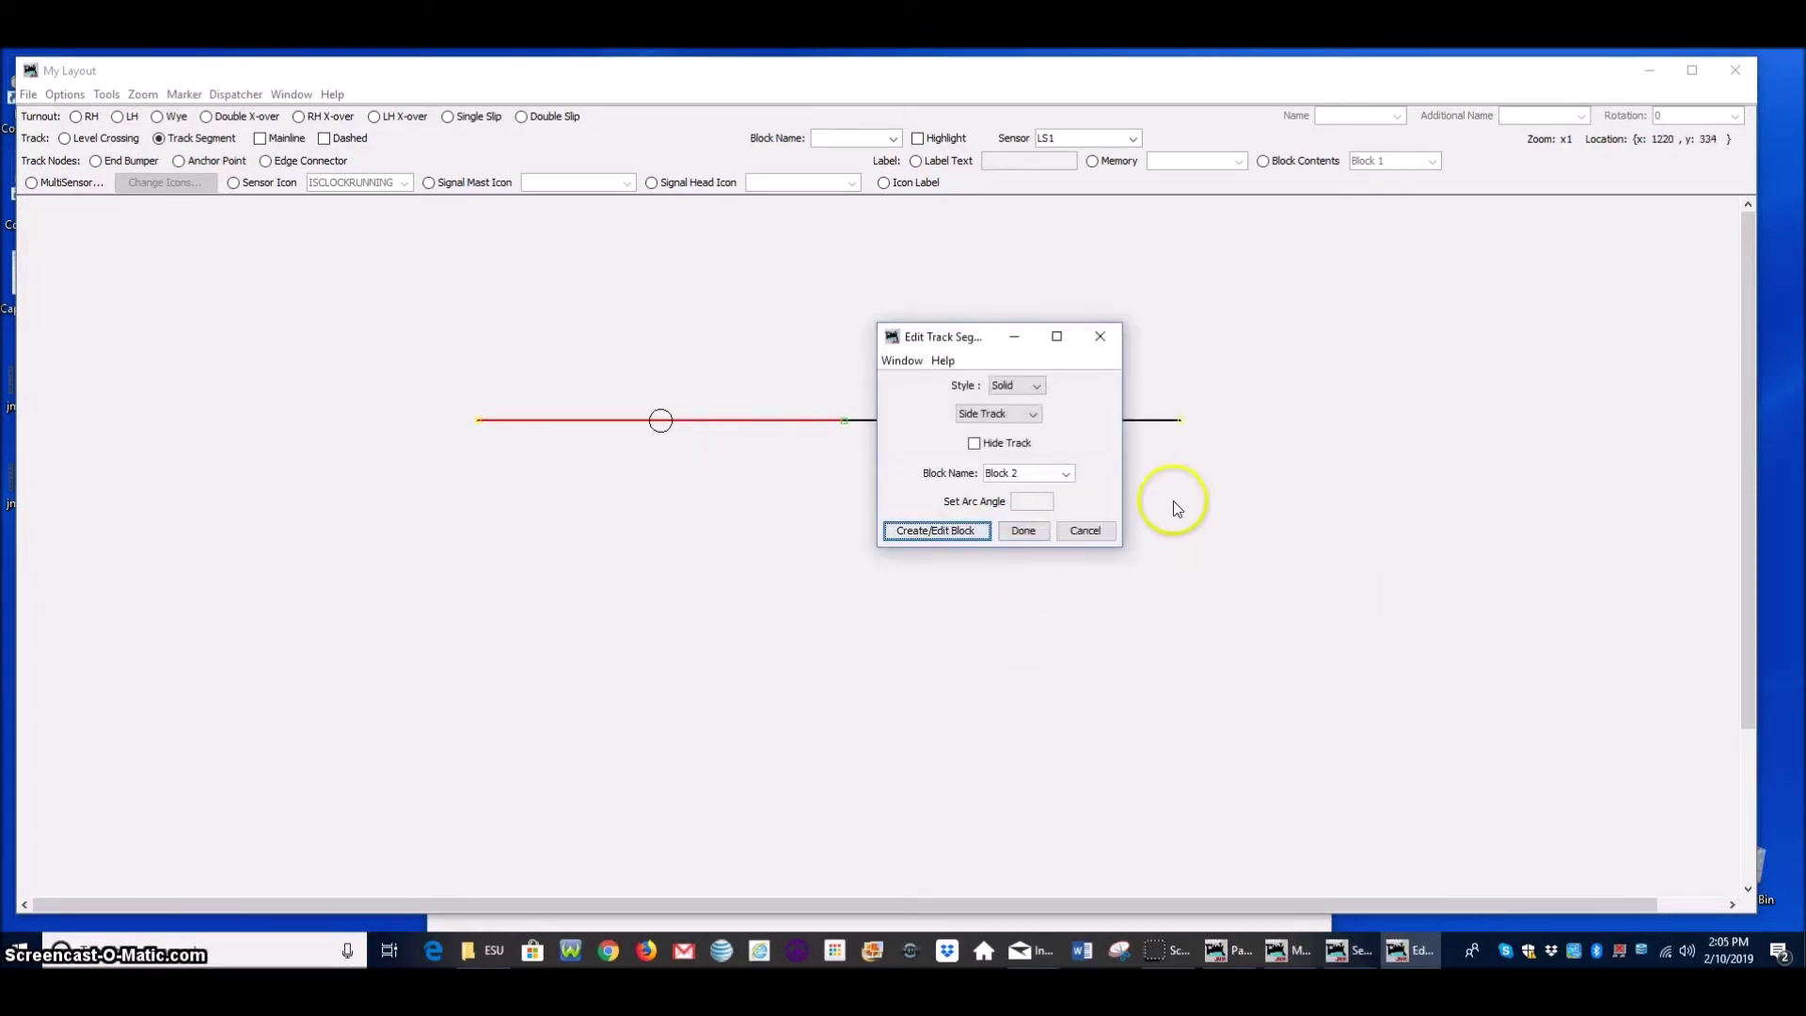
click(1034, 534)
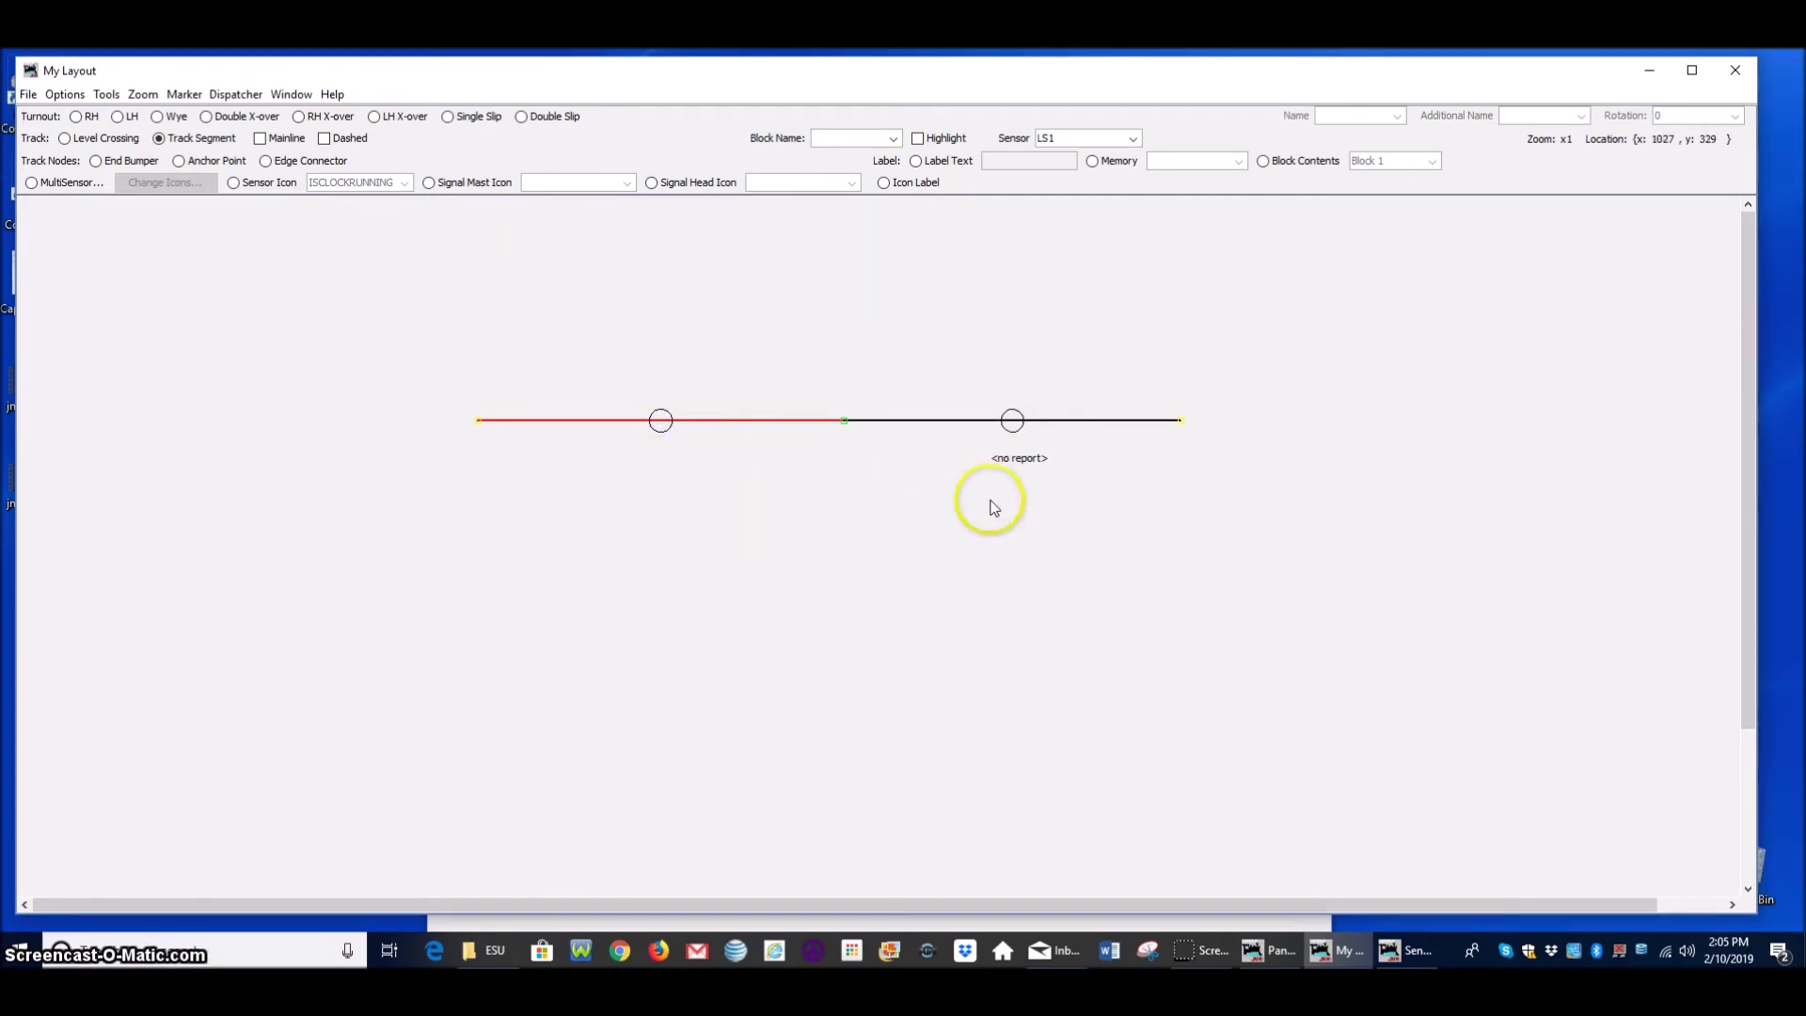
Remove the '<no report>' reporter label below the track
right_click(1022, 468)
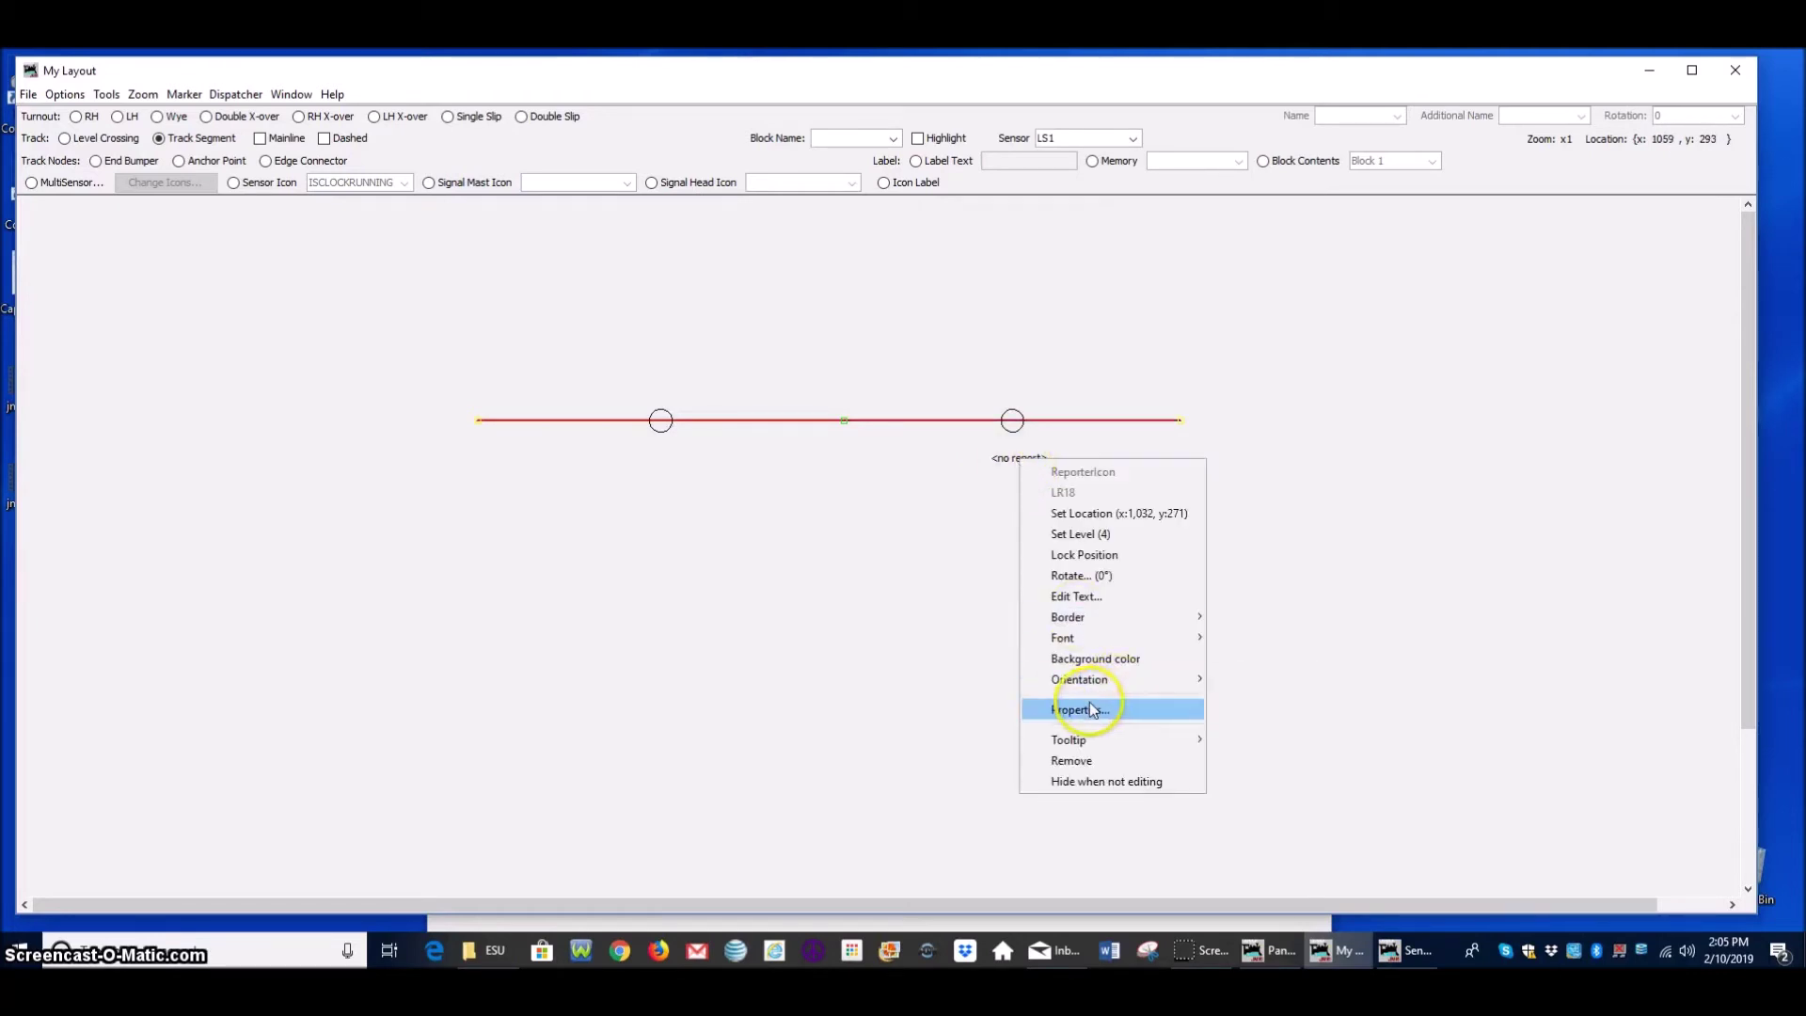
mouse_move(1086, 646)
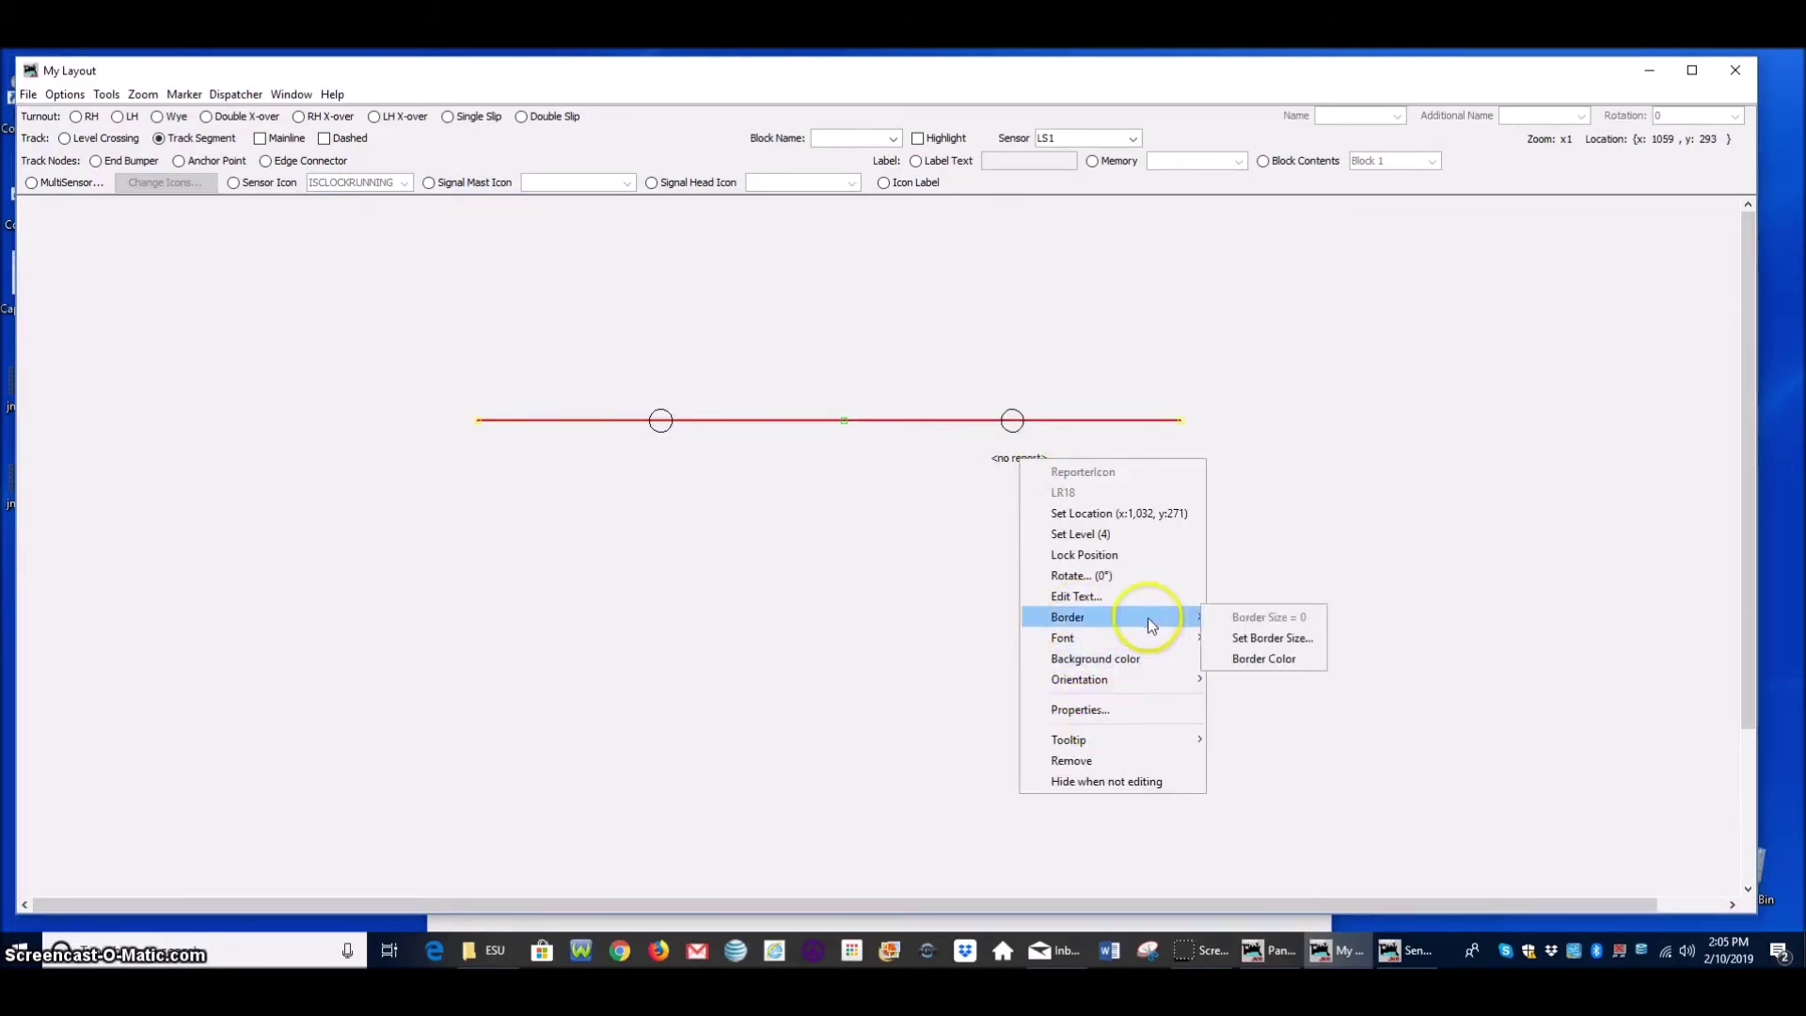
click(1072, 761)
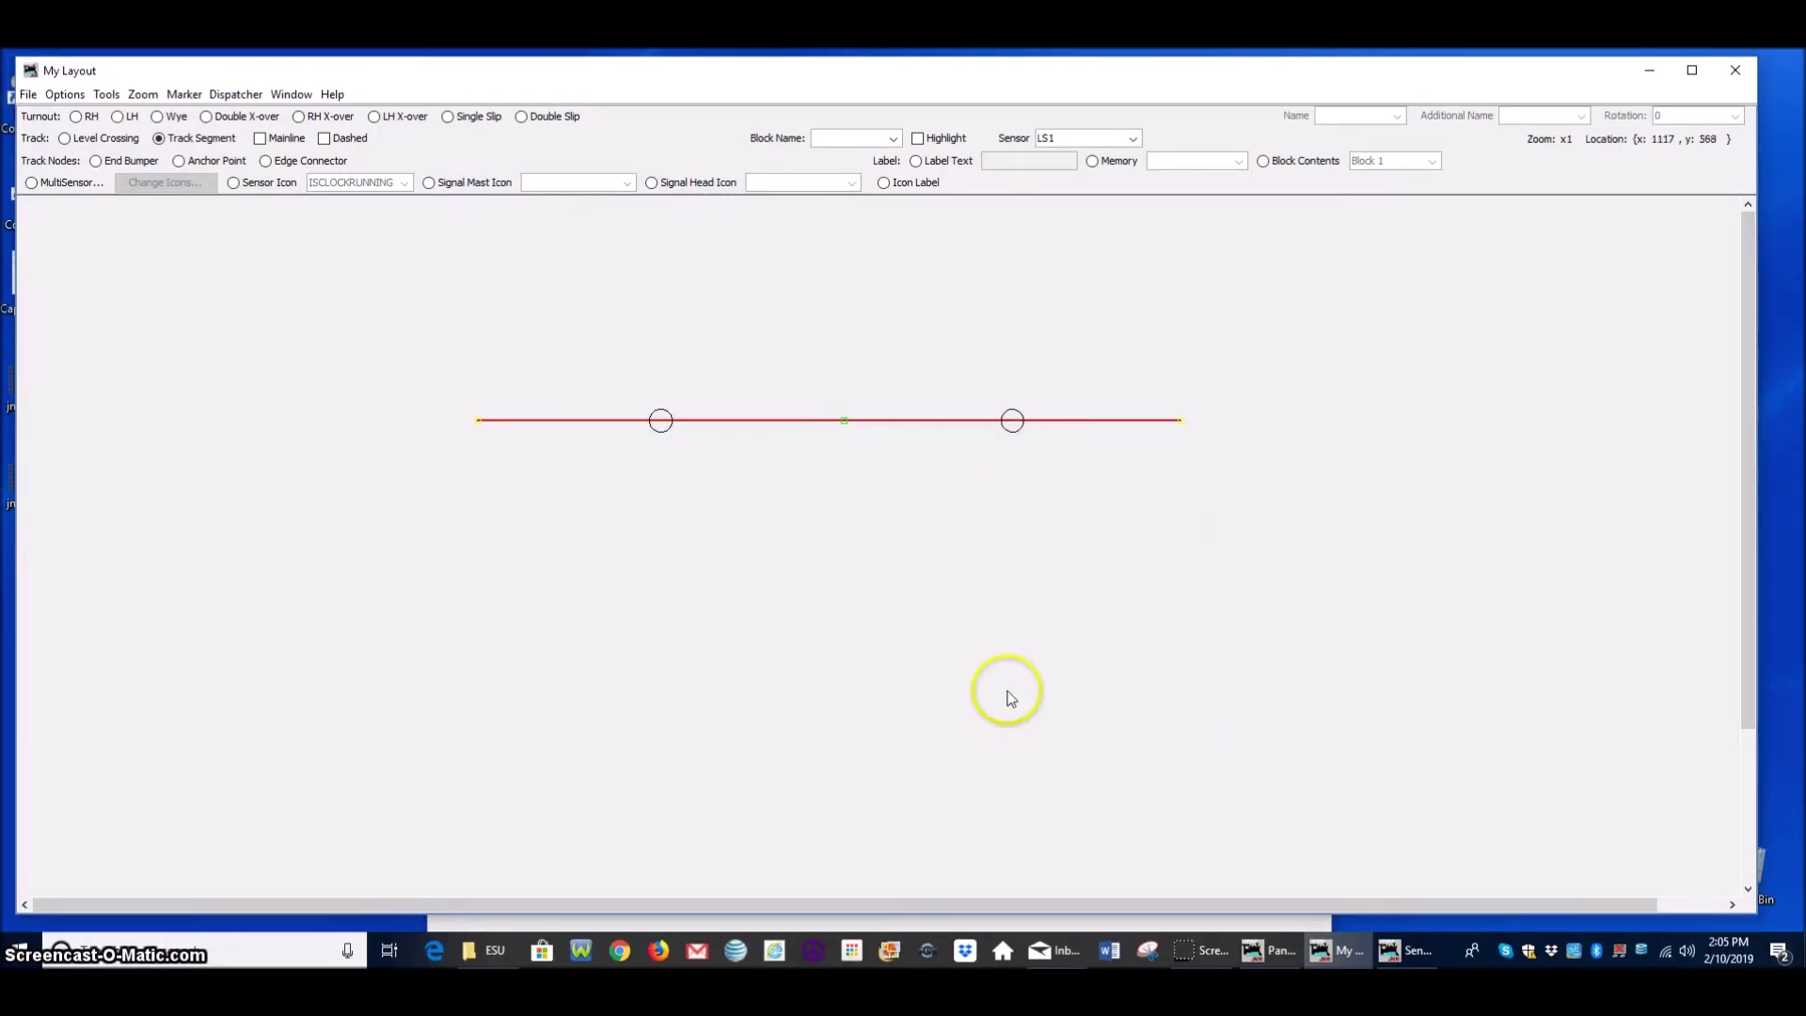
click(926, 642)
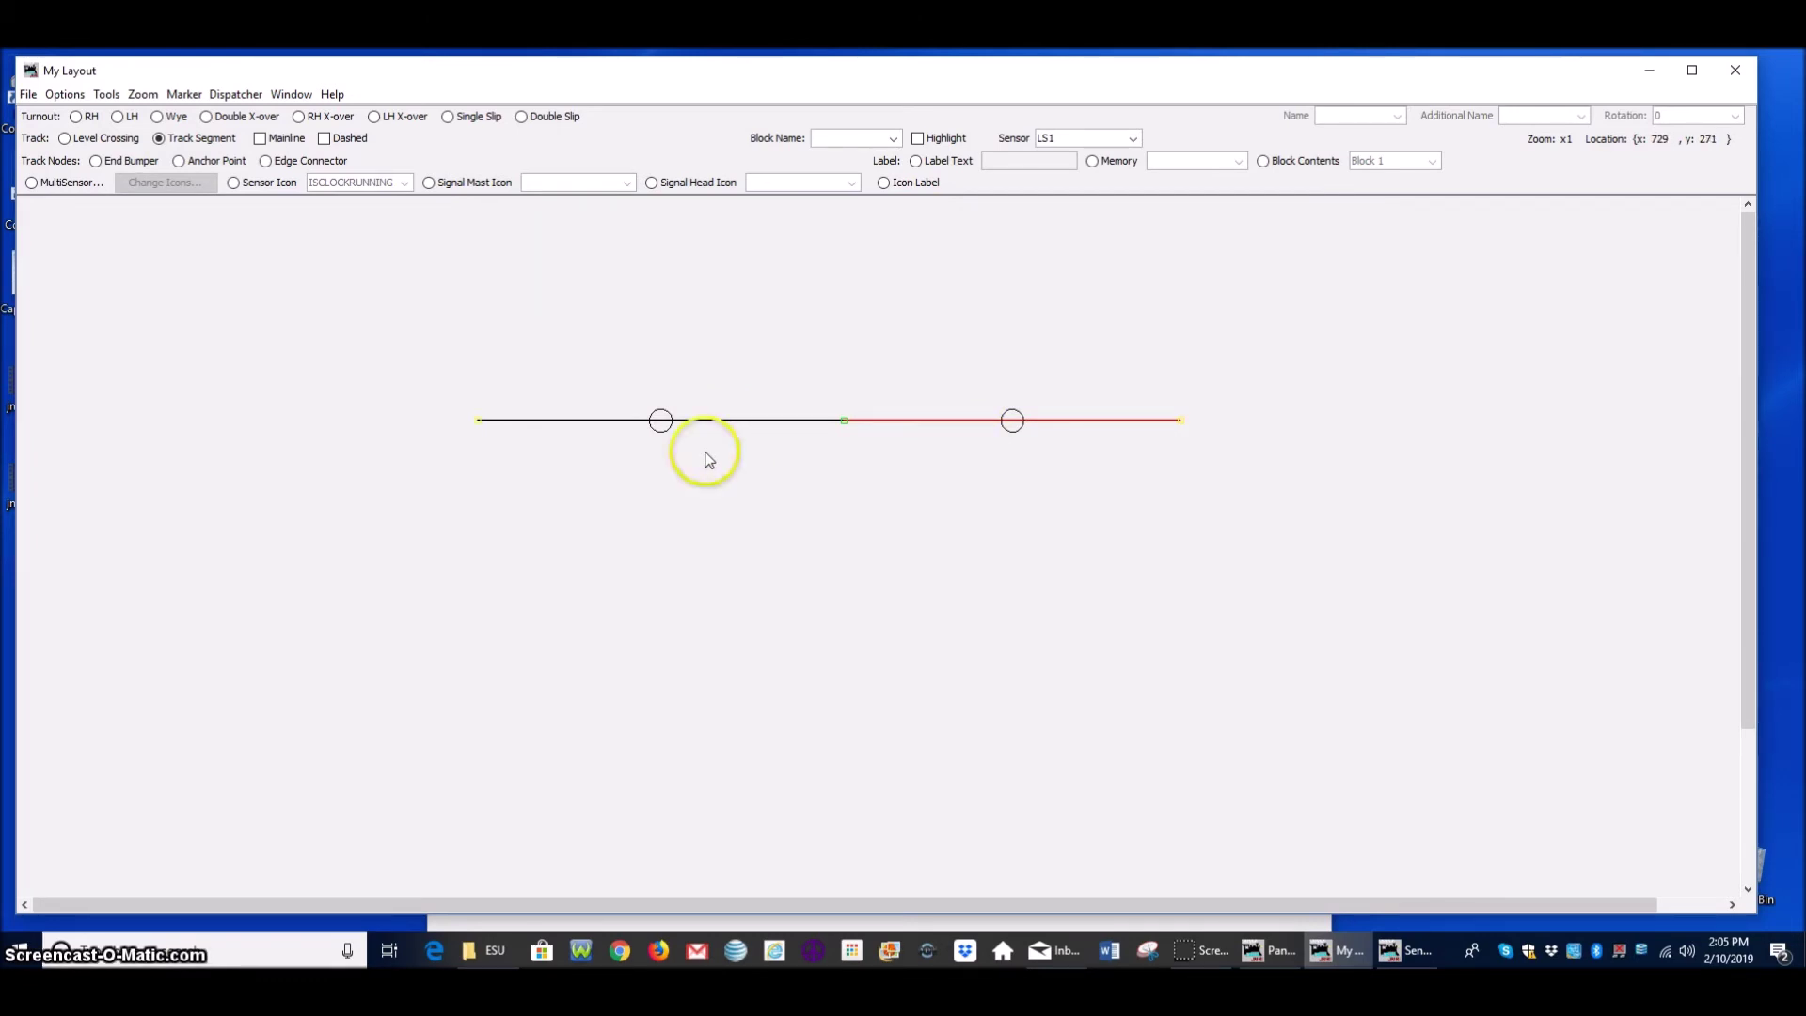
Check the Reporters table showing LR1 '7048 exits' and LR2 '7048 enter', then return to My Layout
click(1260, 951)
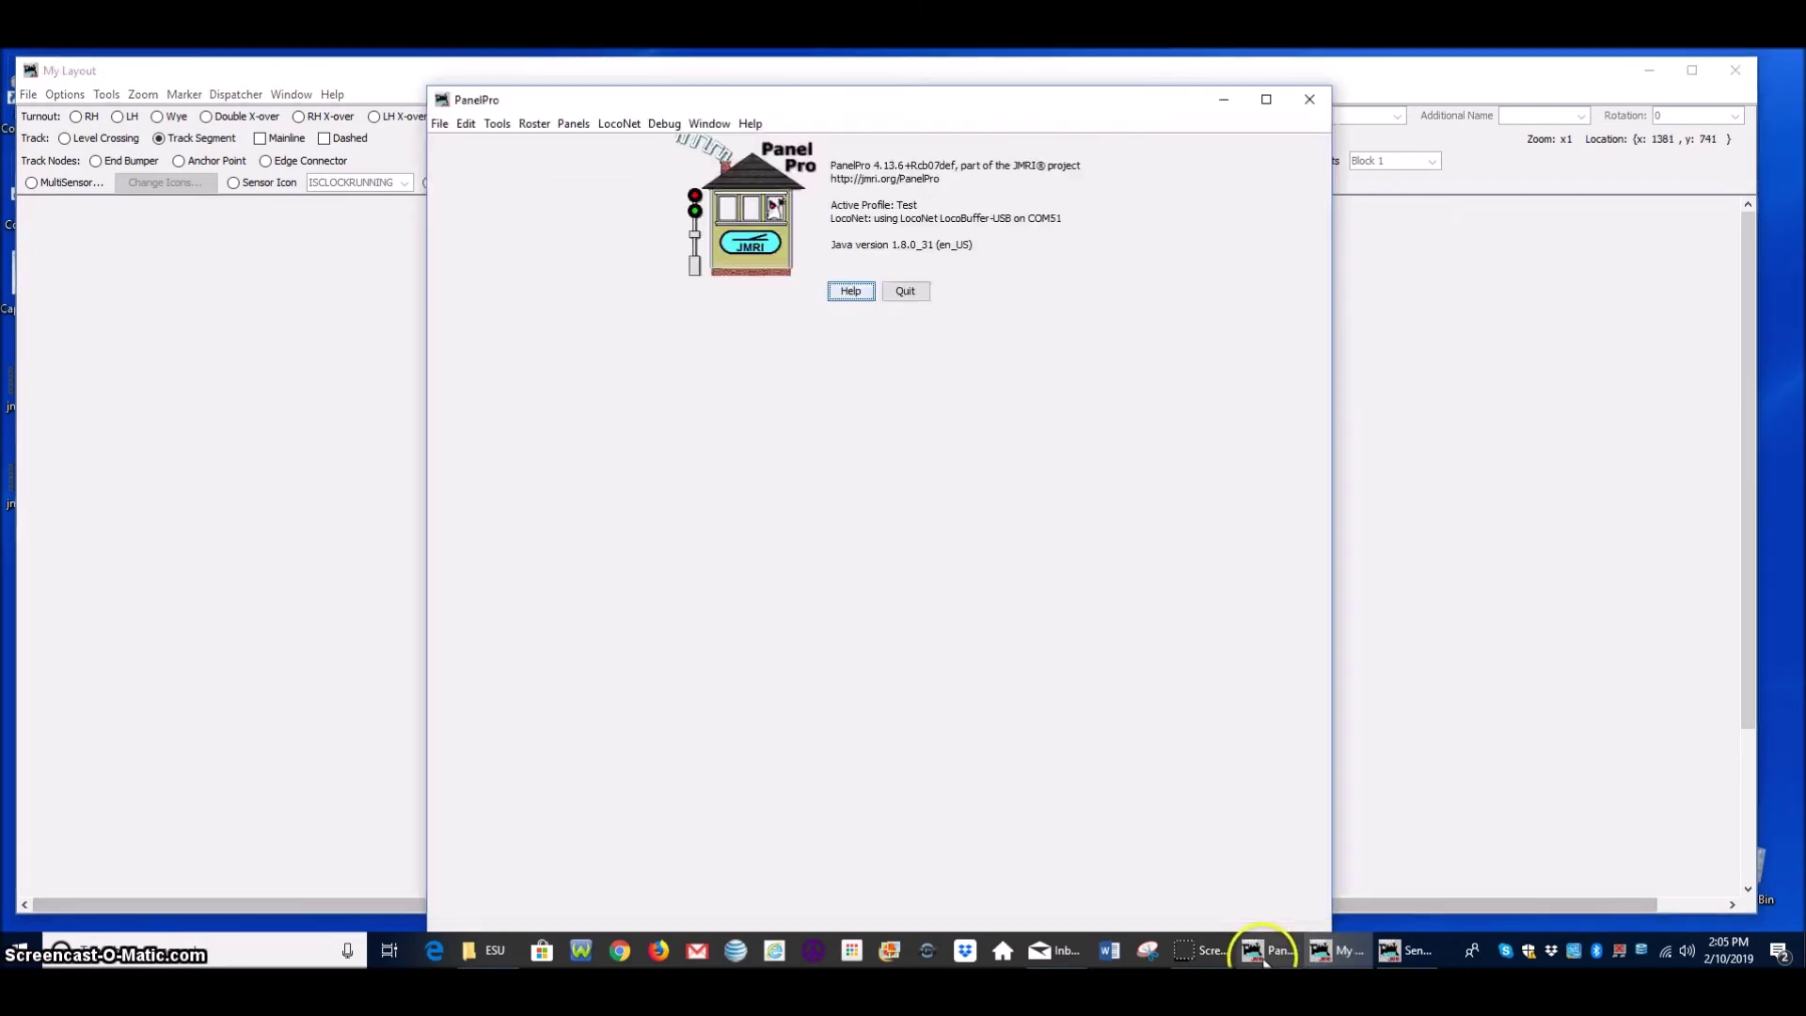
click(496, 125)
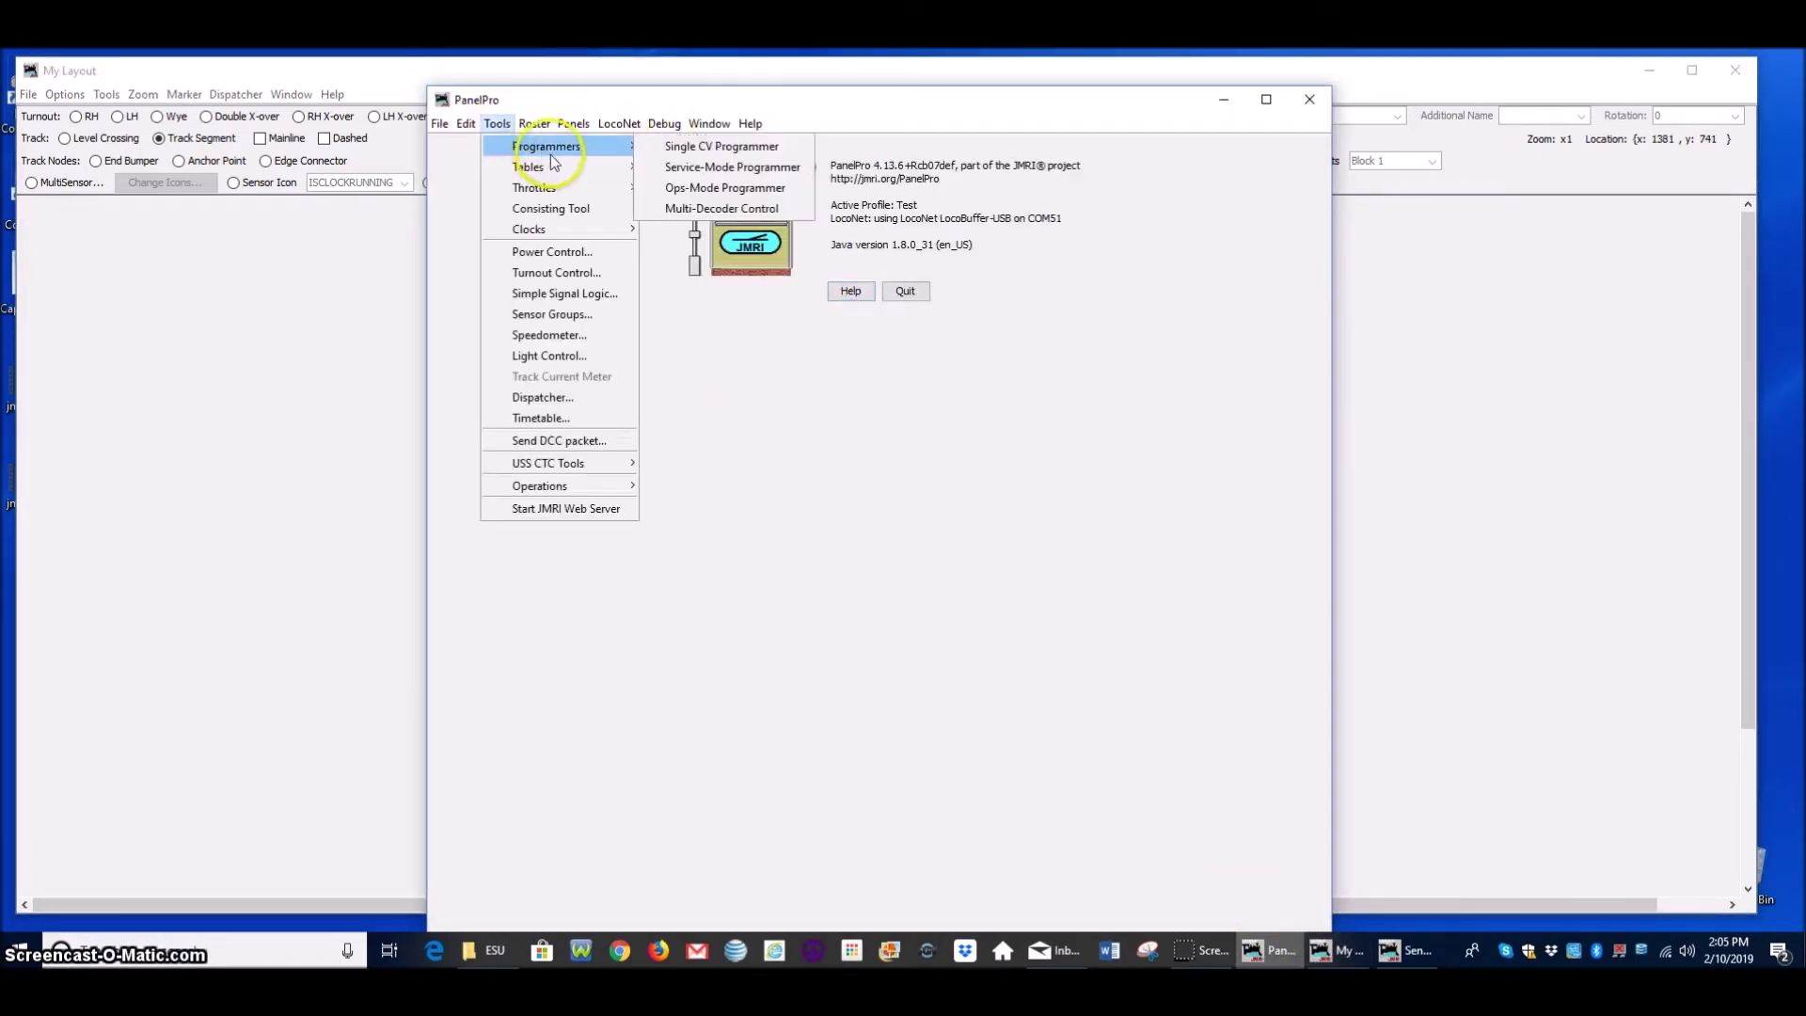
mouse_move(541, 168)
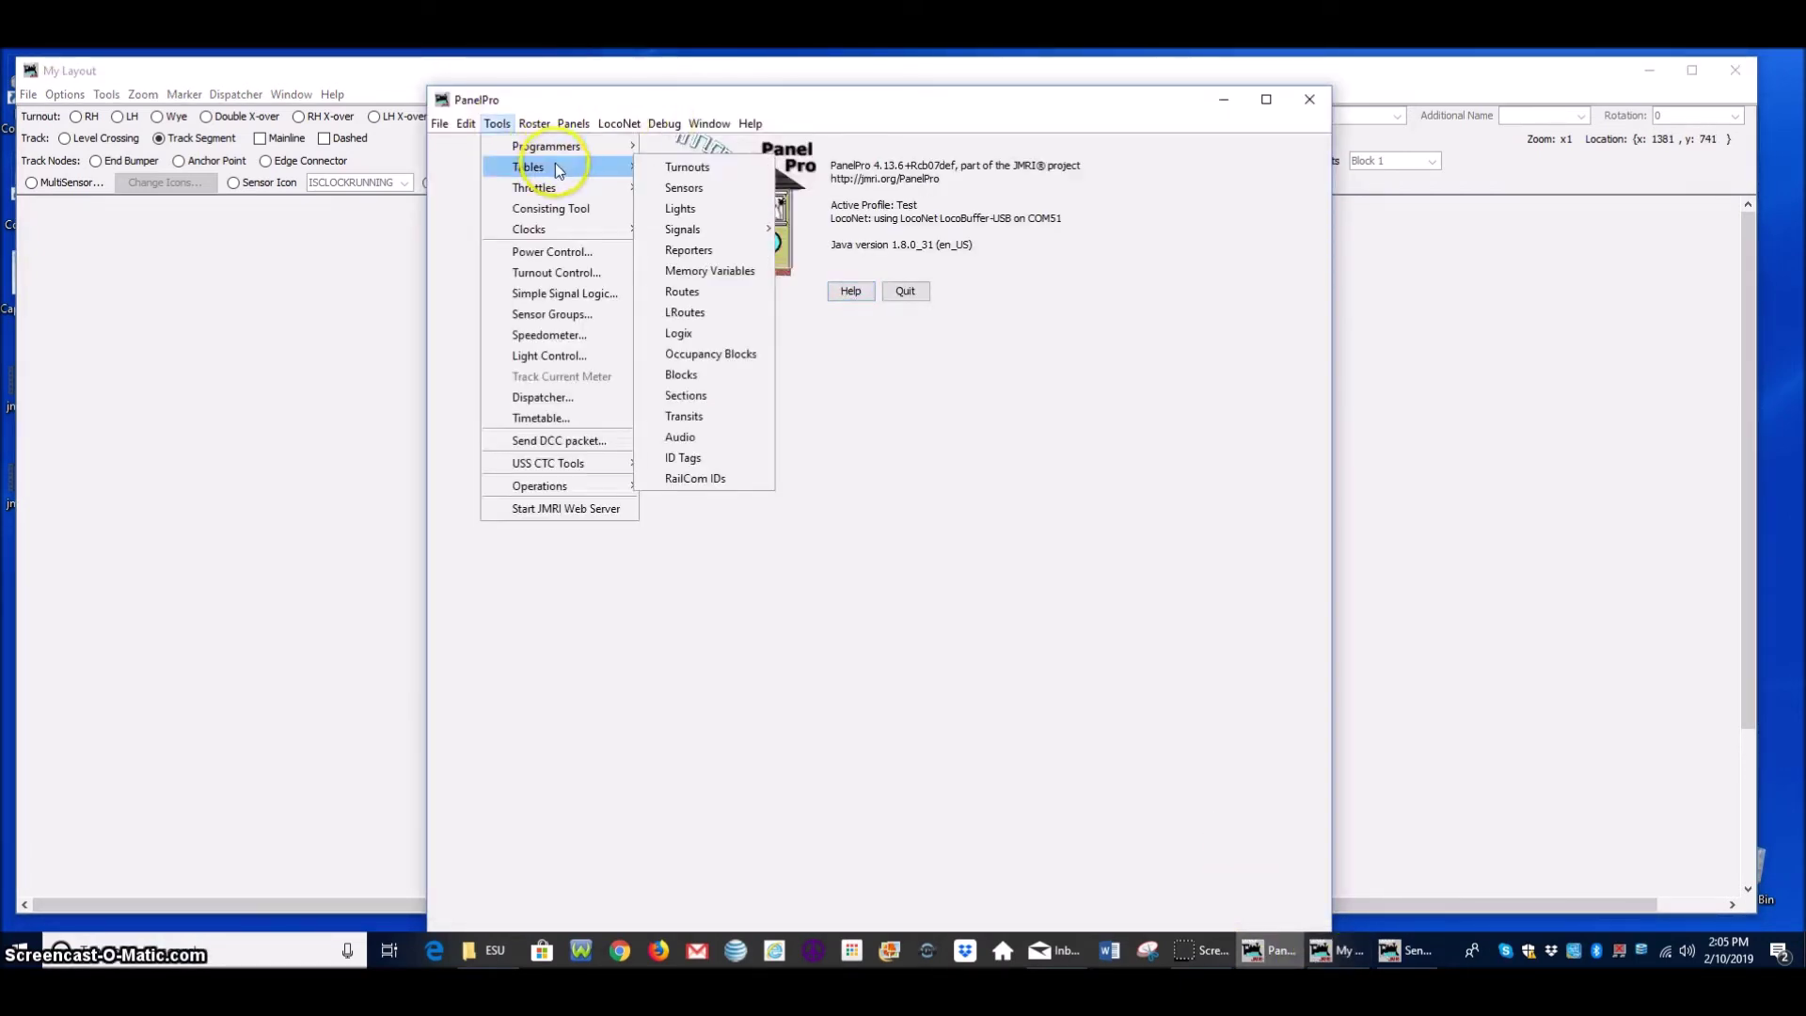
click(693, 254)
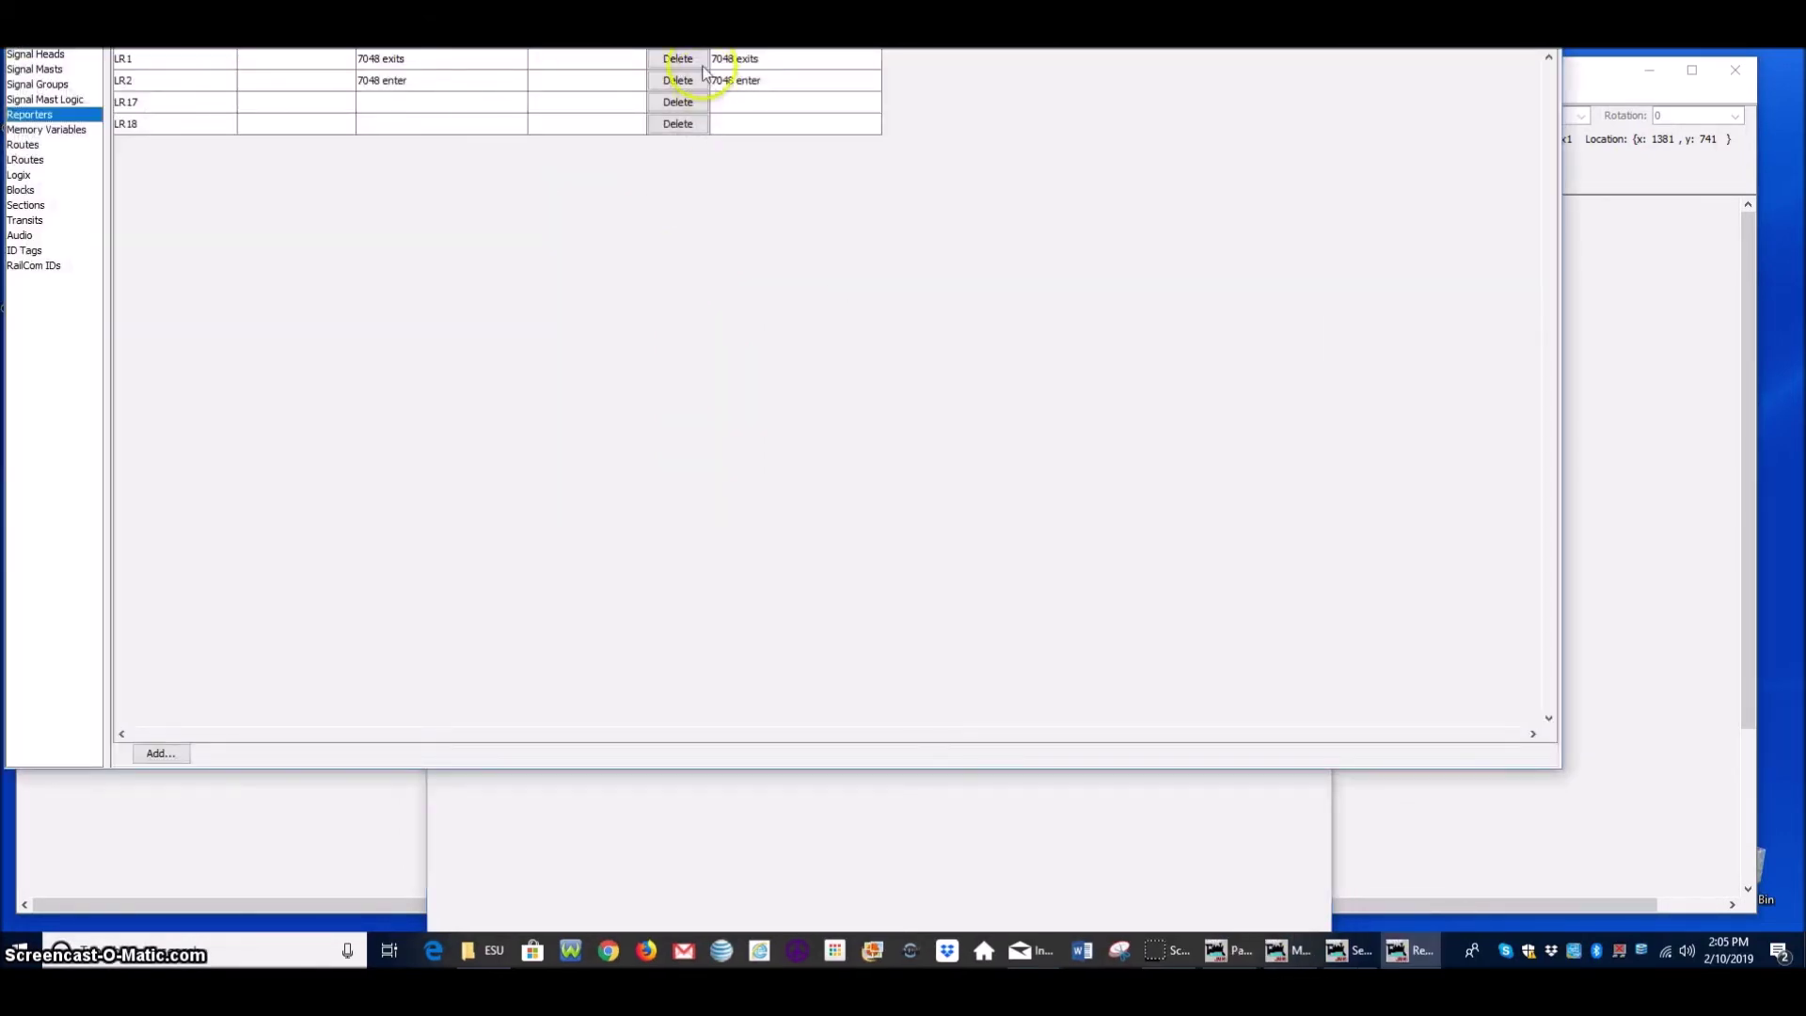
drag(707, 57, 1000, 191)
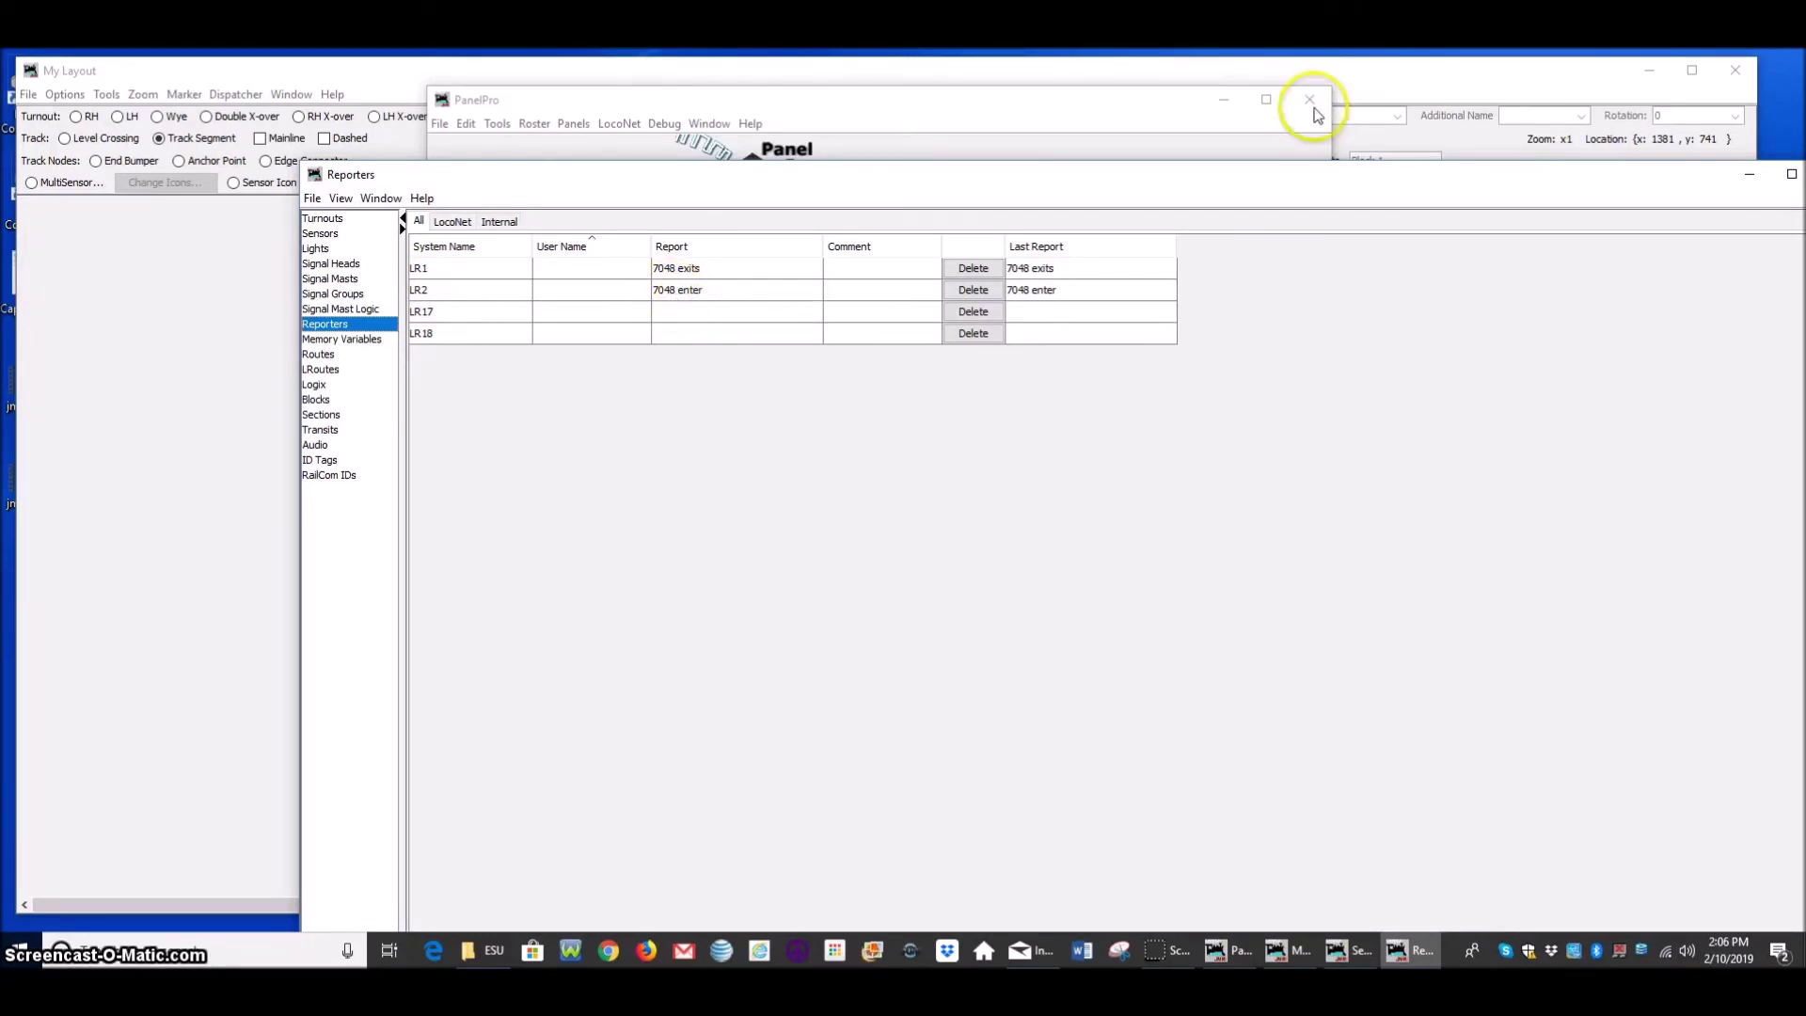
click(1423, 79)
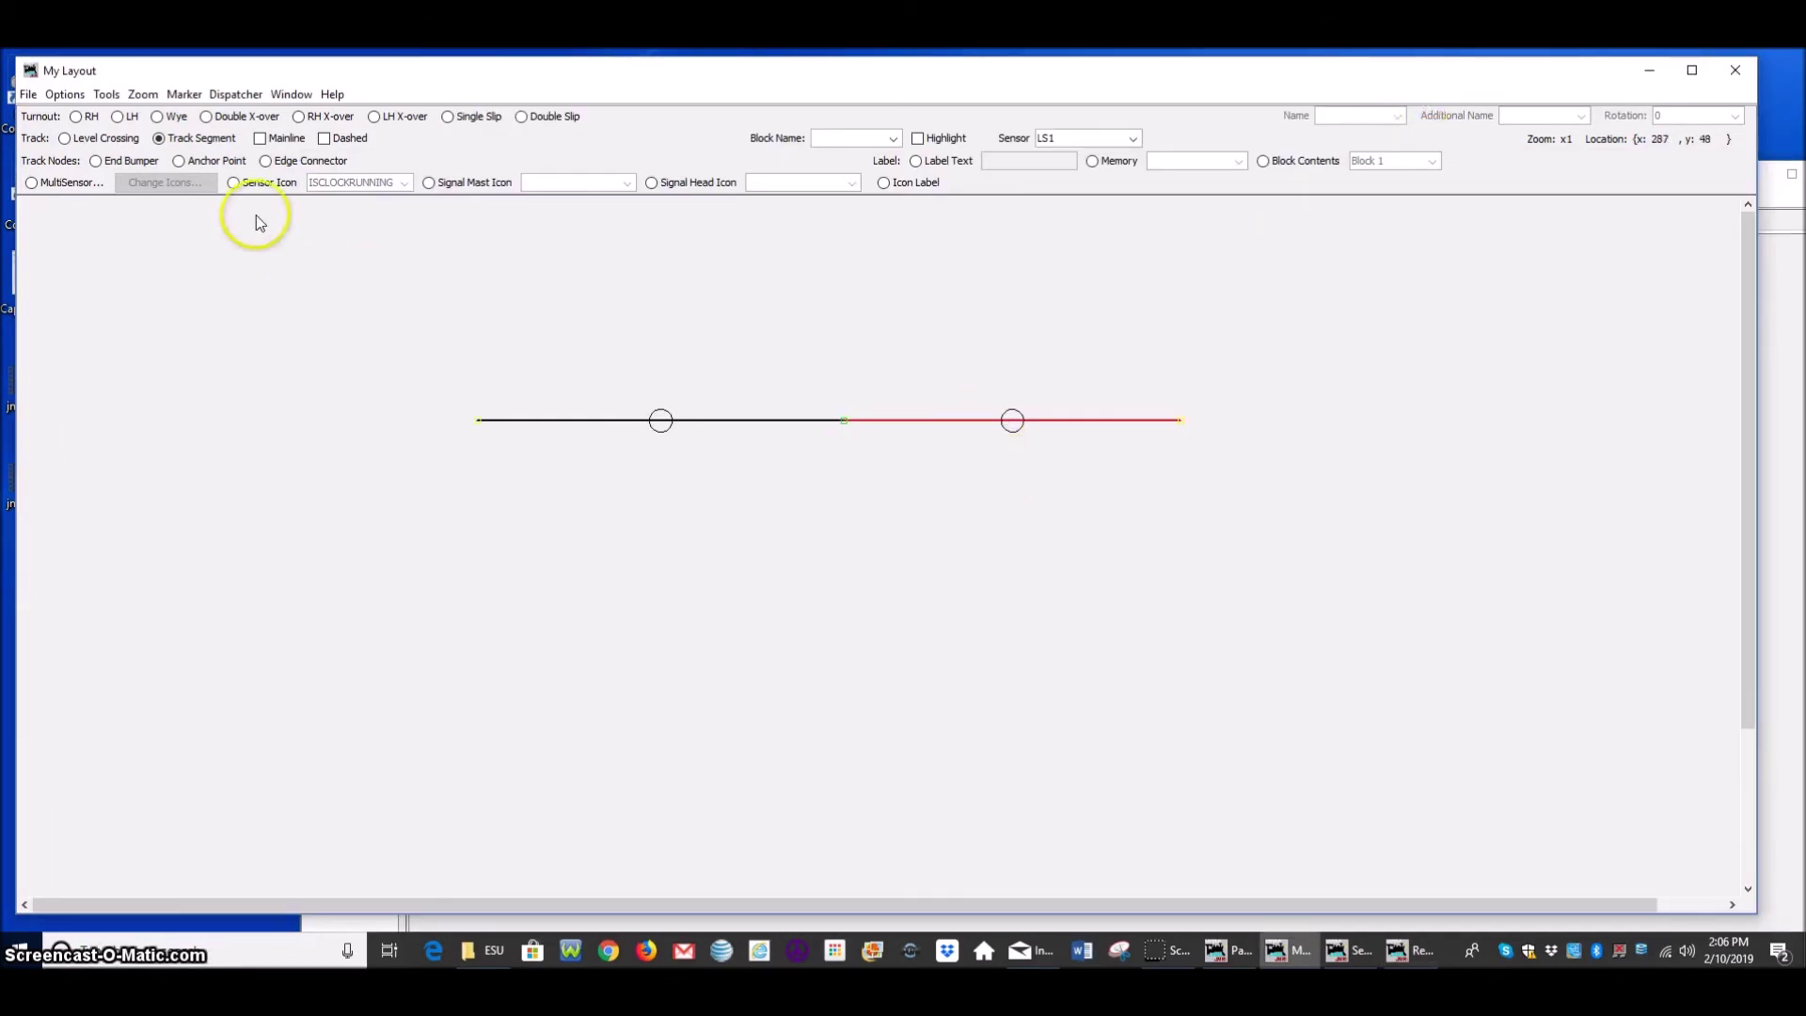
Add a reporter label for LR2 to the layout
click(29, 97)
mouse_move(64, 94)
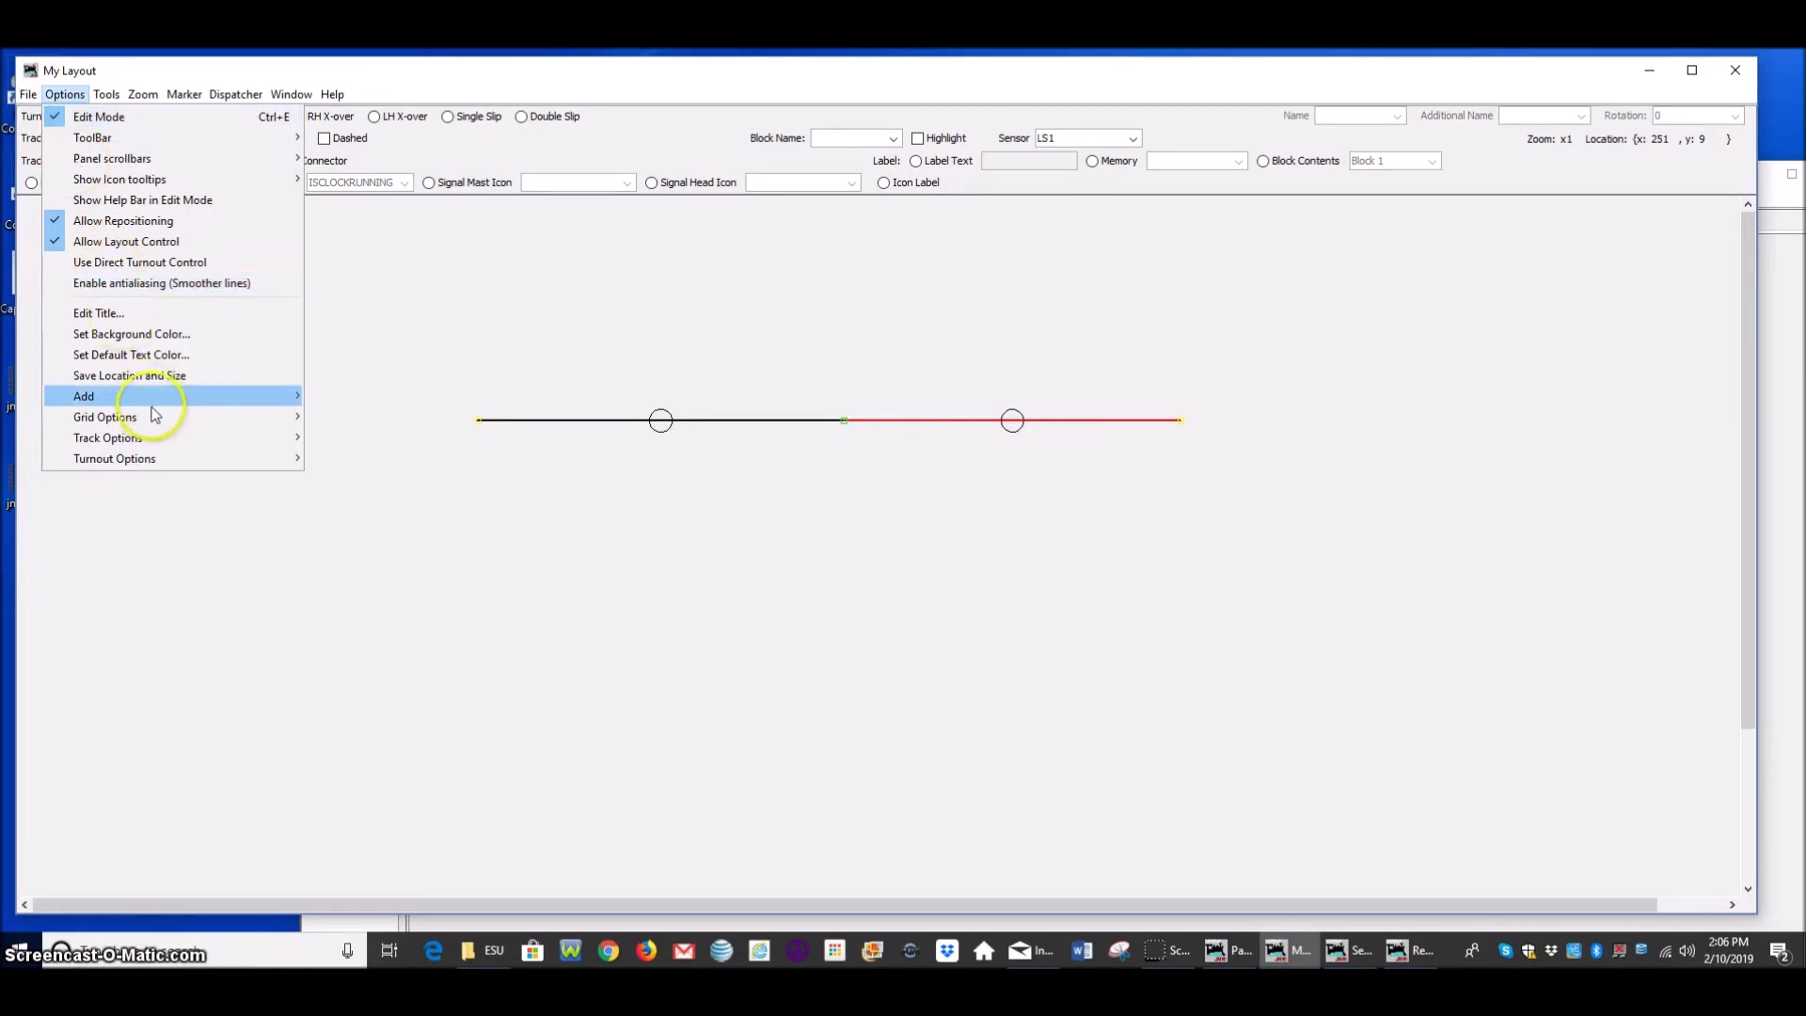
mouse_move(184, 398)
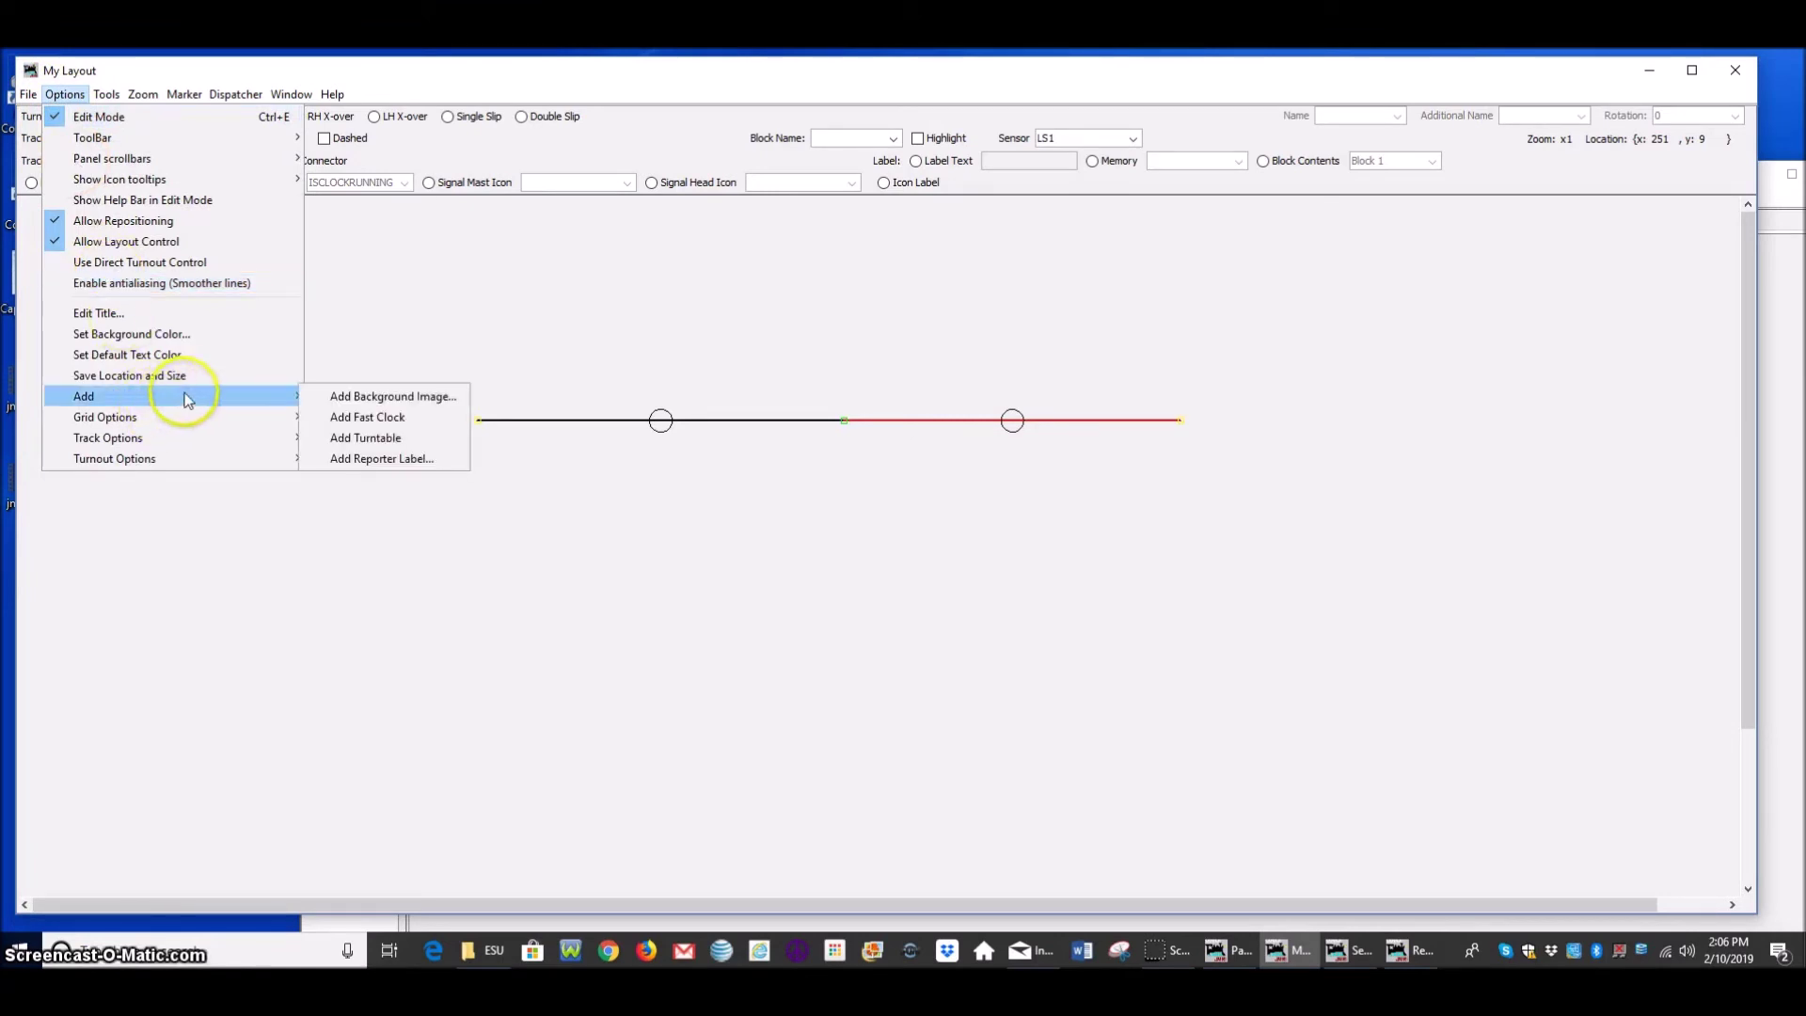
click(388, 459)
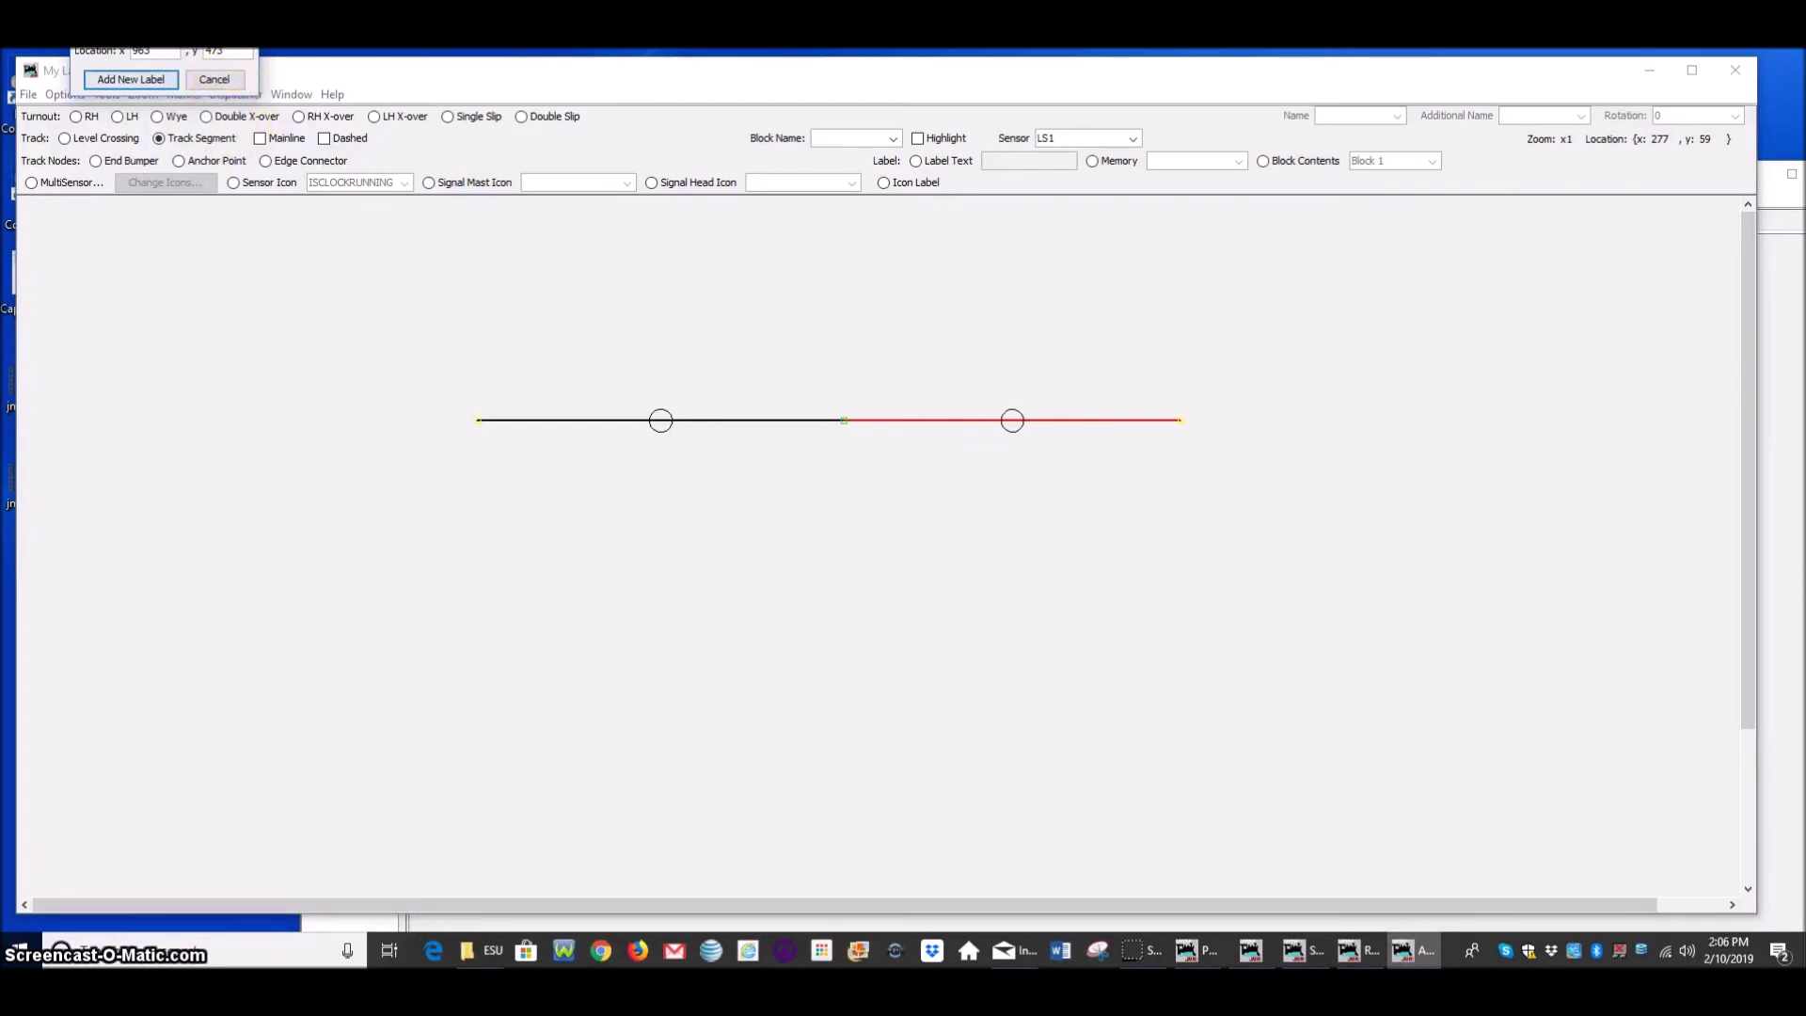
drag(97, 47, 404, 370)
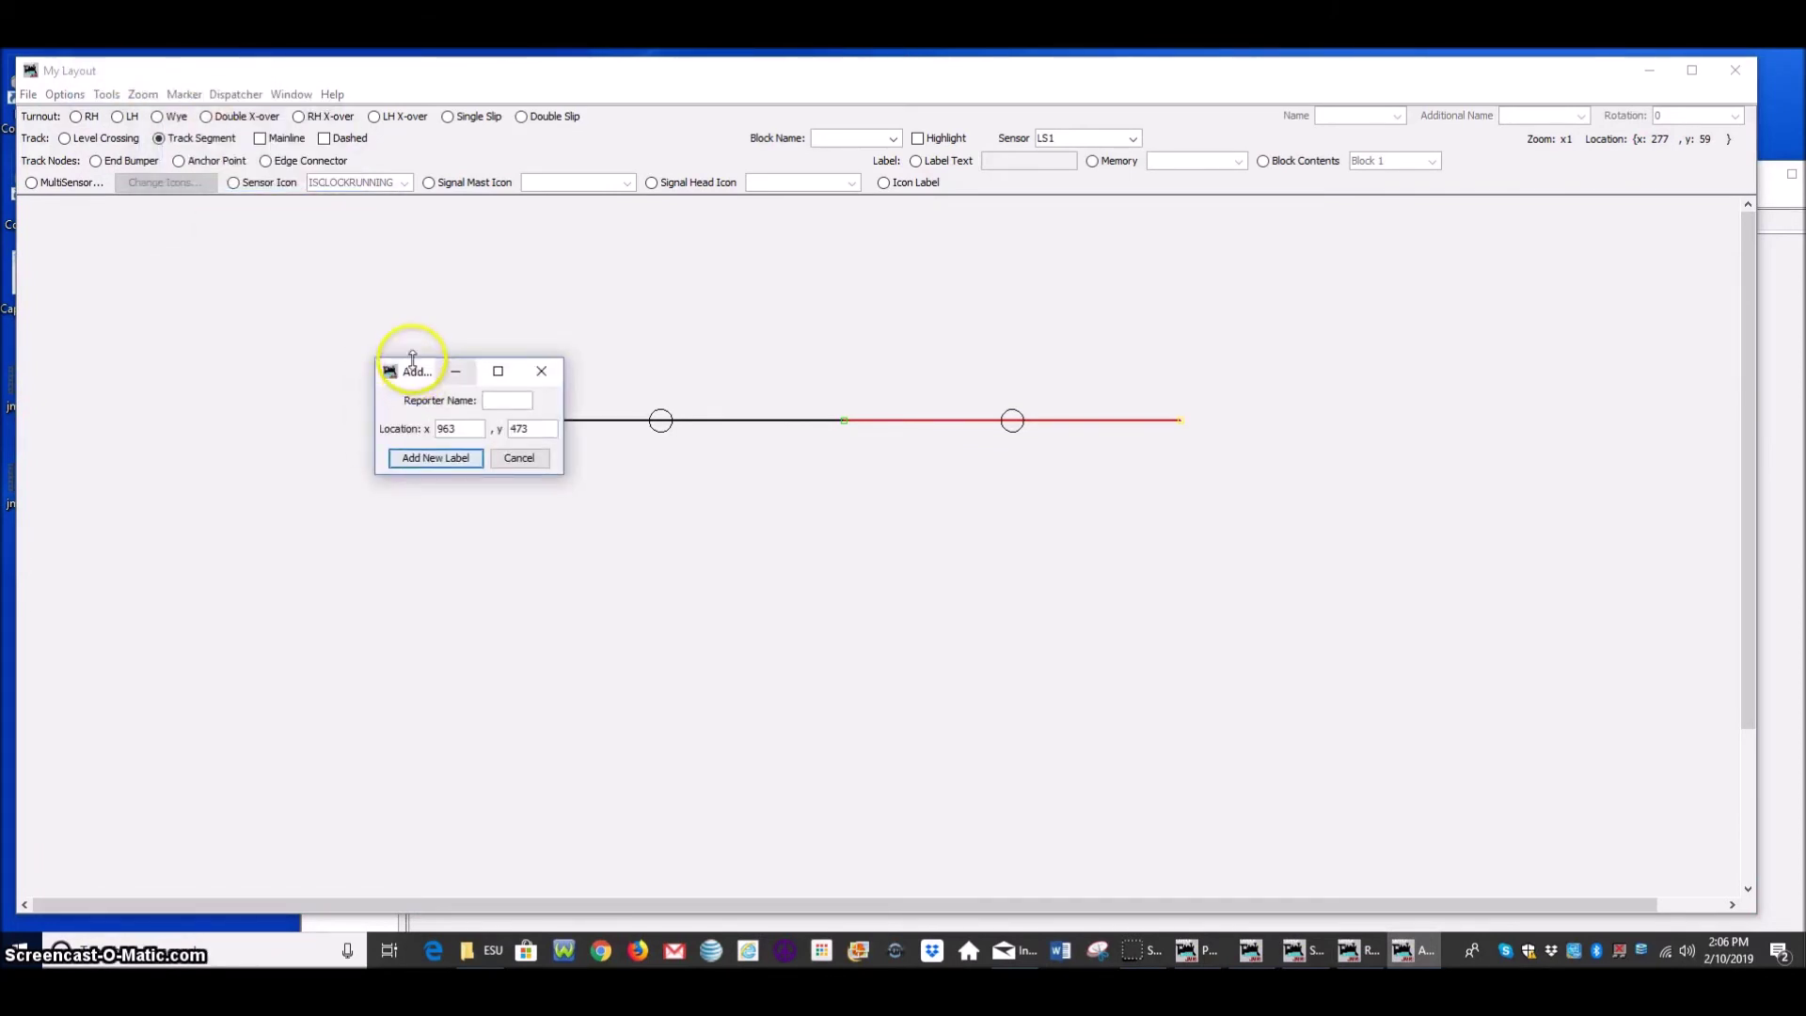
click(491, 403)
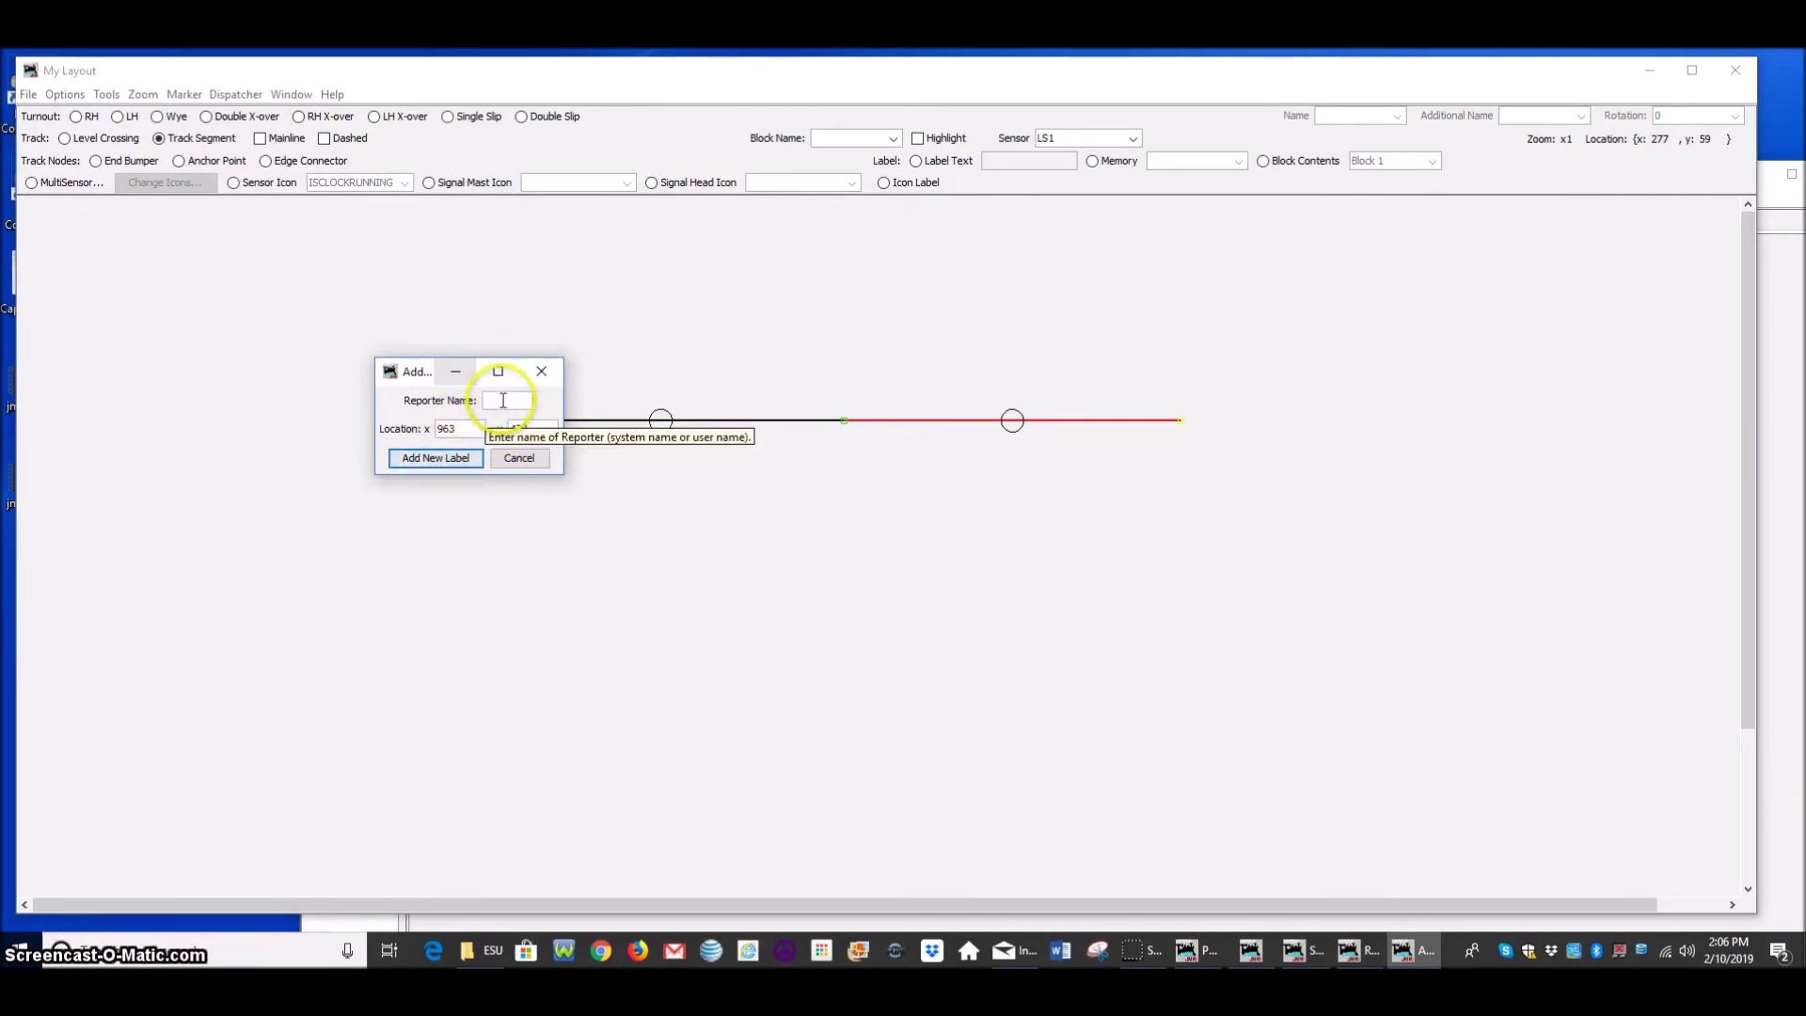
double_click(476, 433)
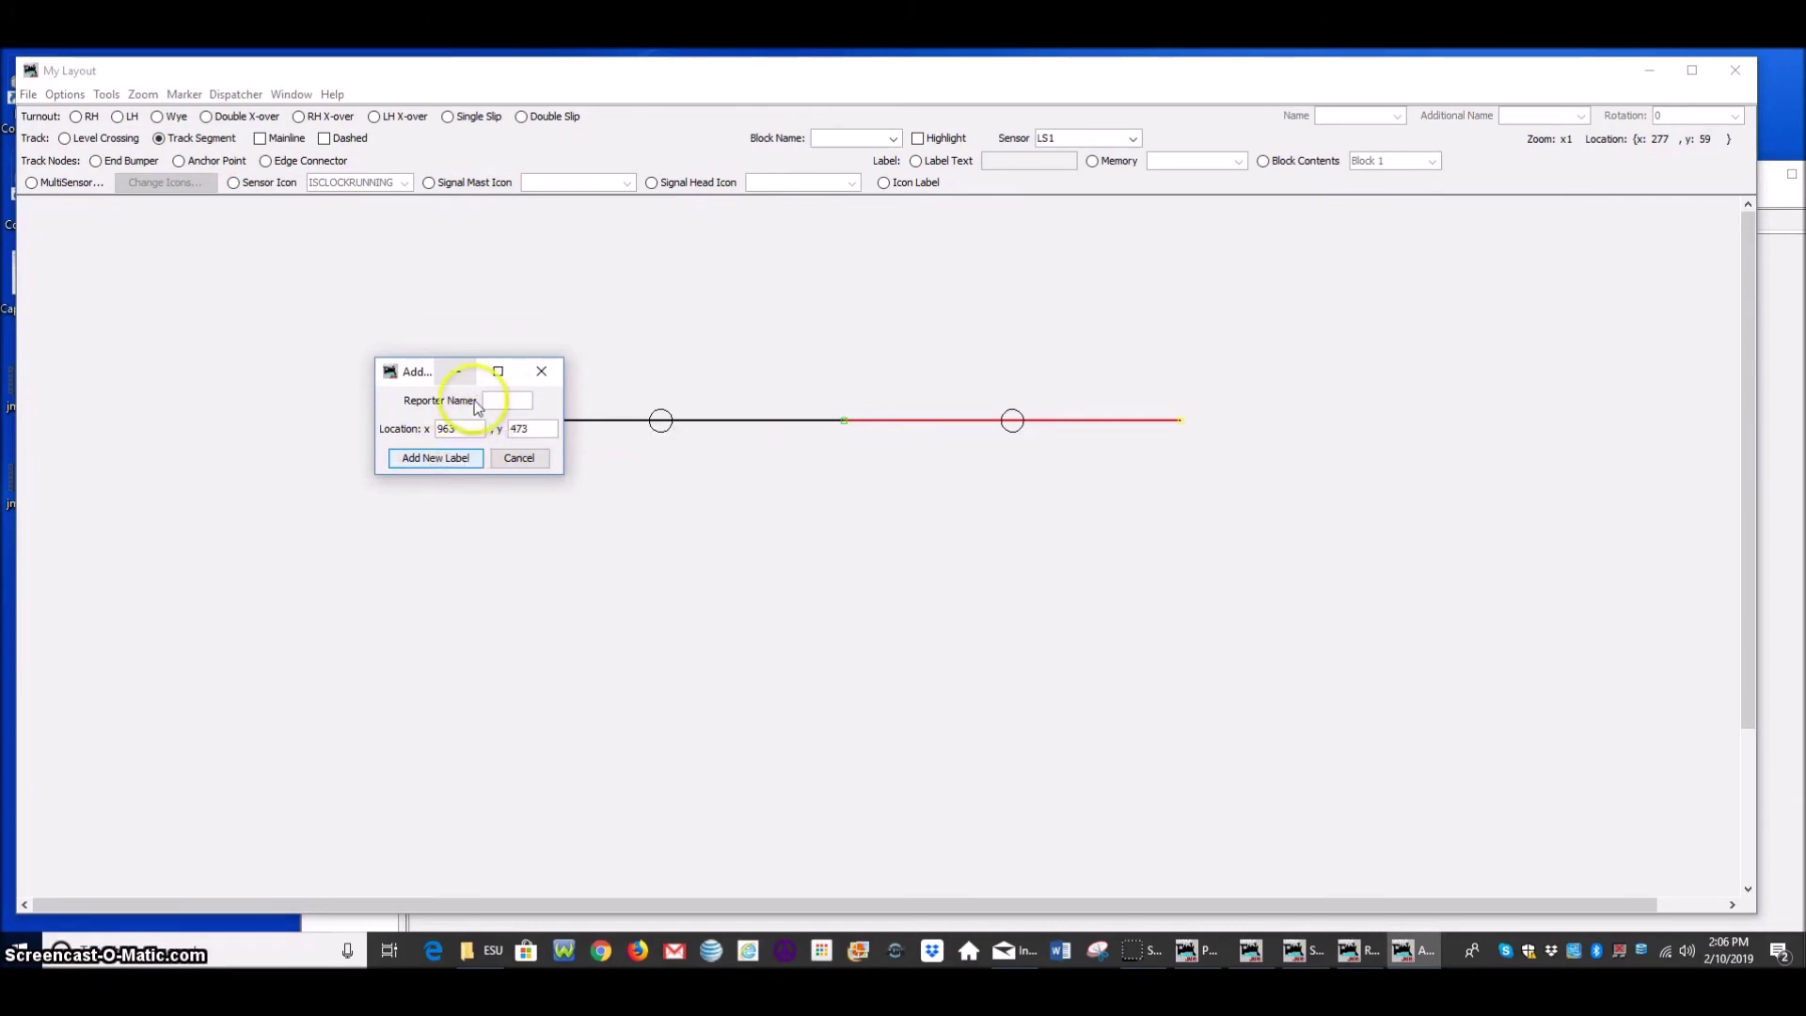
click(453, 468)
click(461, 449)
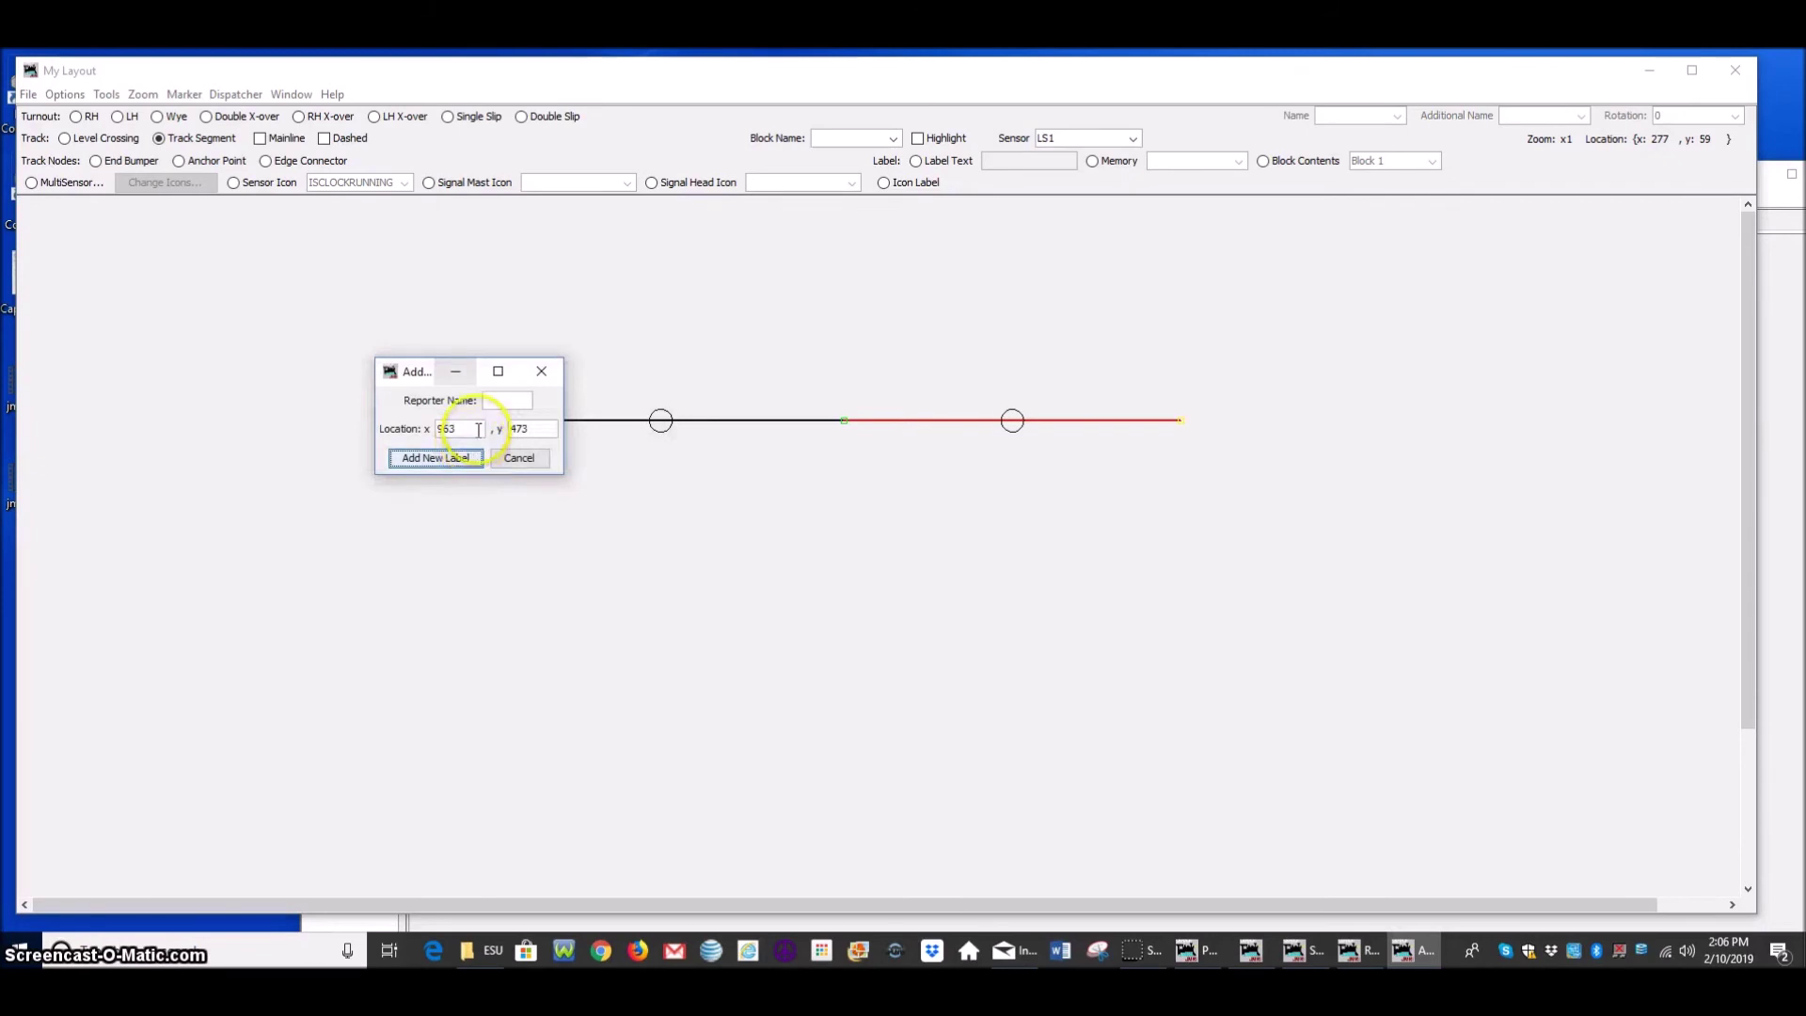
click(496, 401)
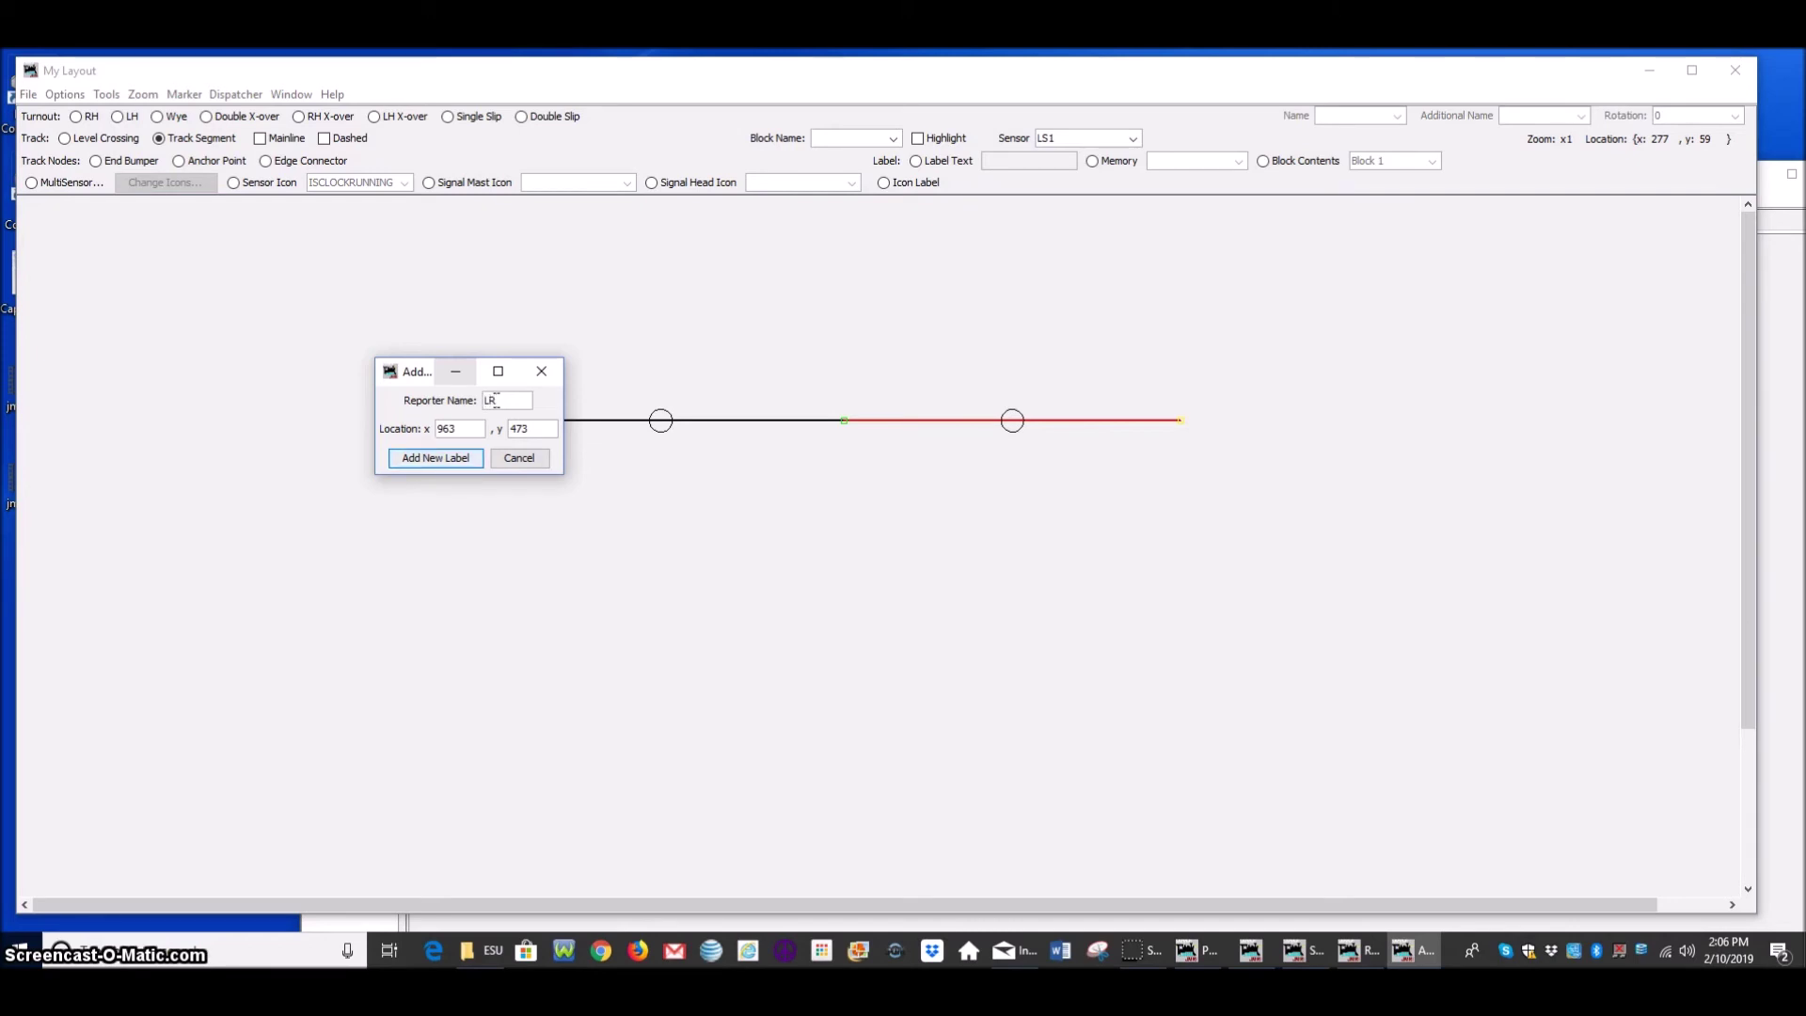
text(2)
click(465, 460)
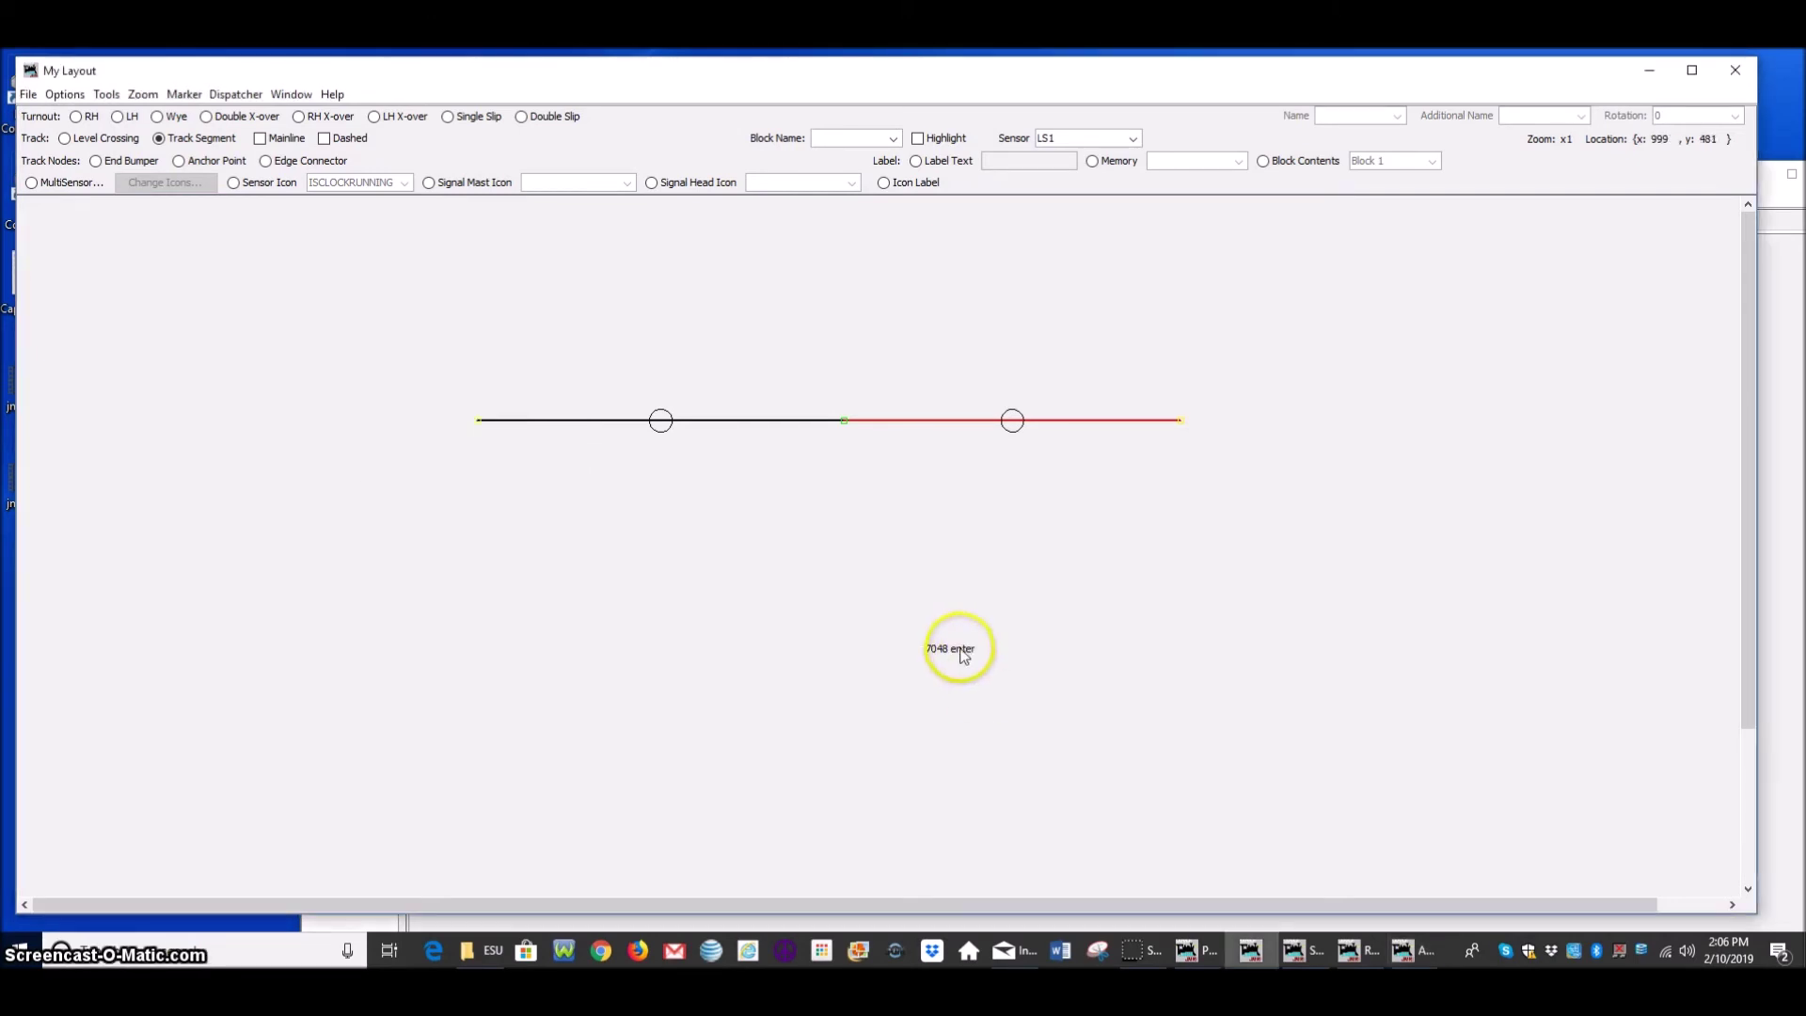
Place the '7048 enter' label under the right block and set its font size to 20
drag(1026, 474, 1015, 481)
right_click(1015, 468)
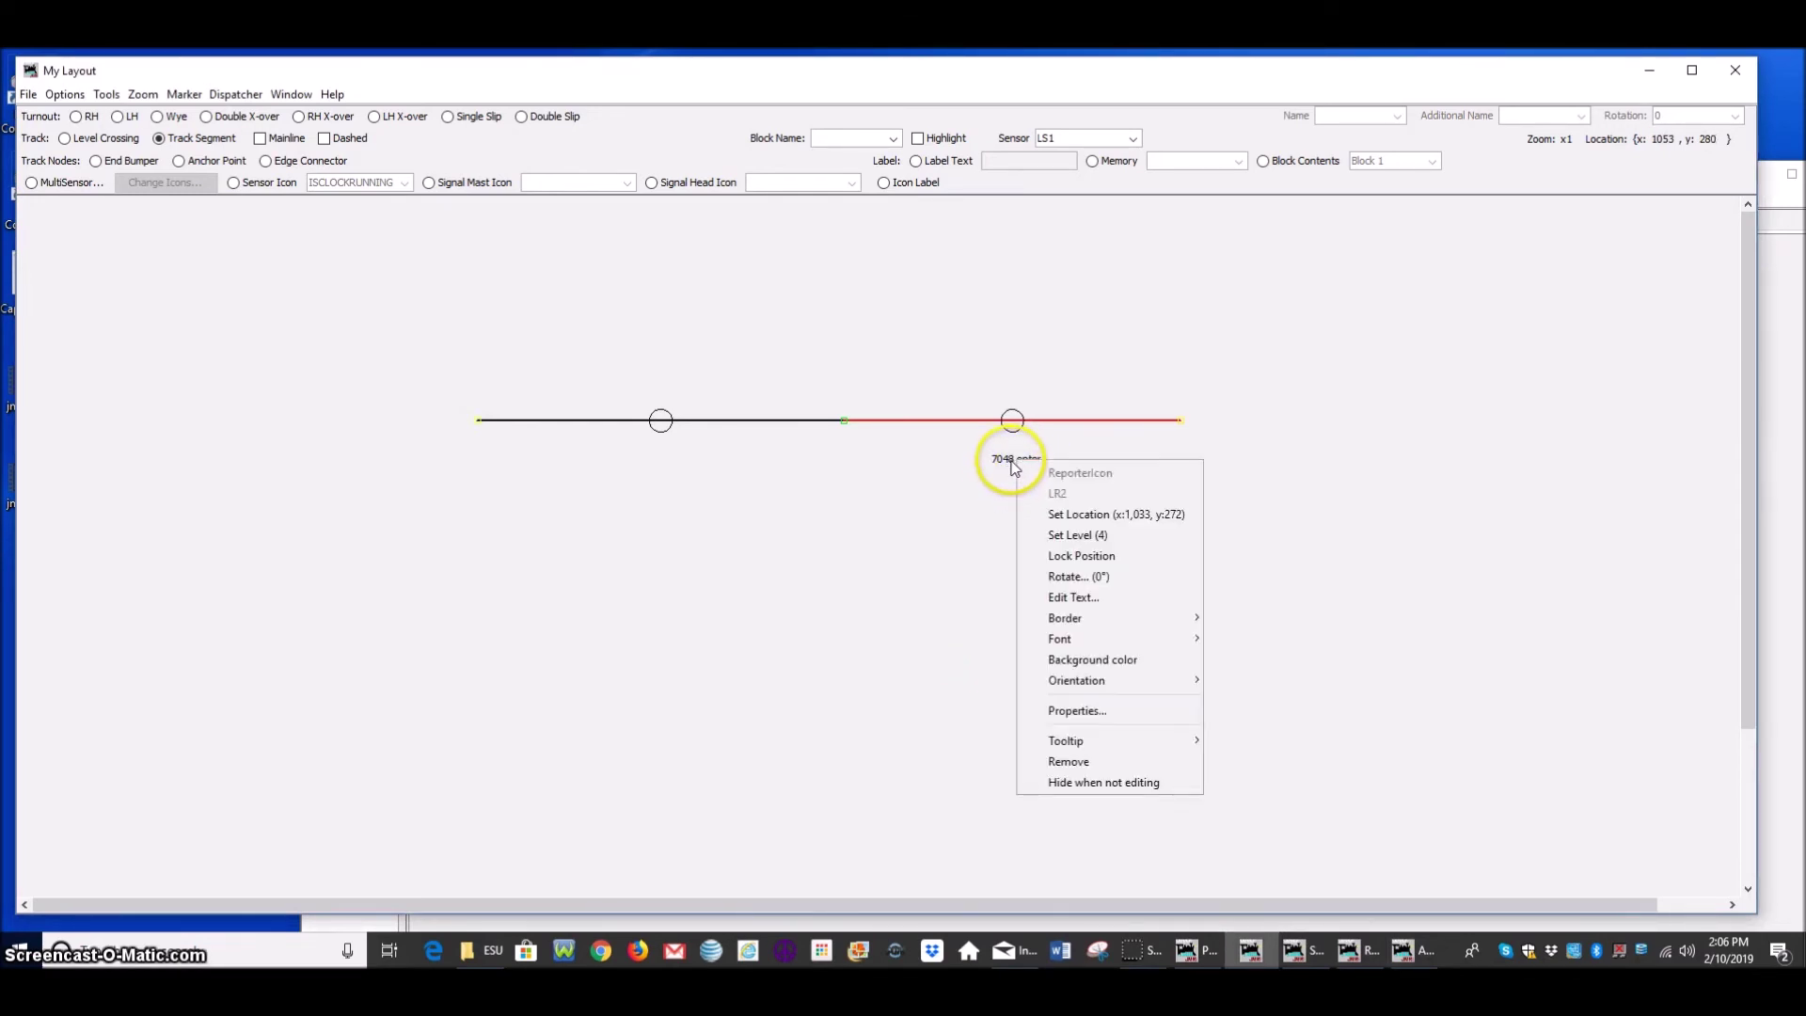
mouse_move(1126, 638)
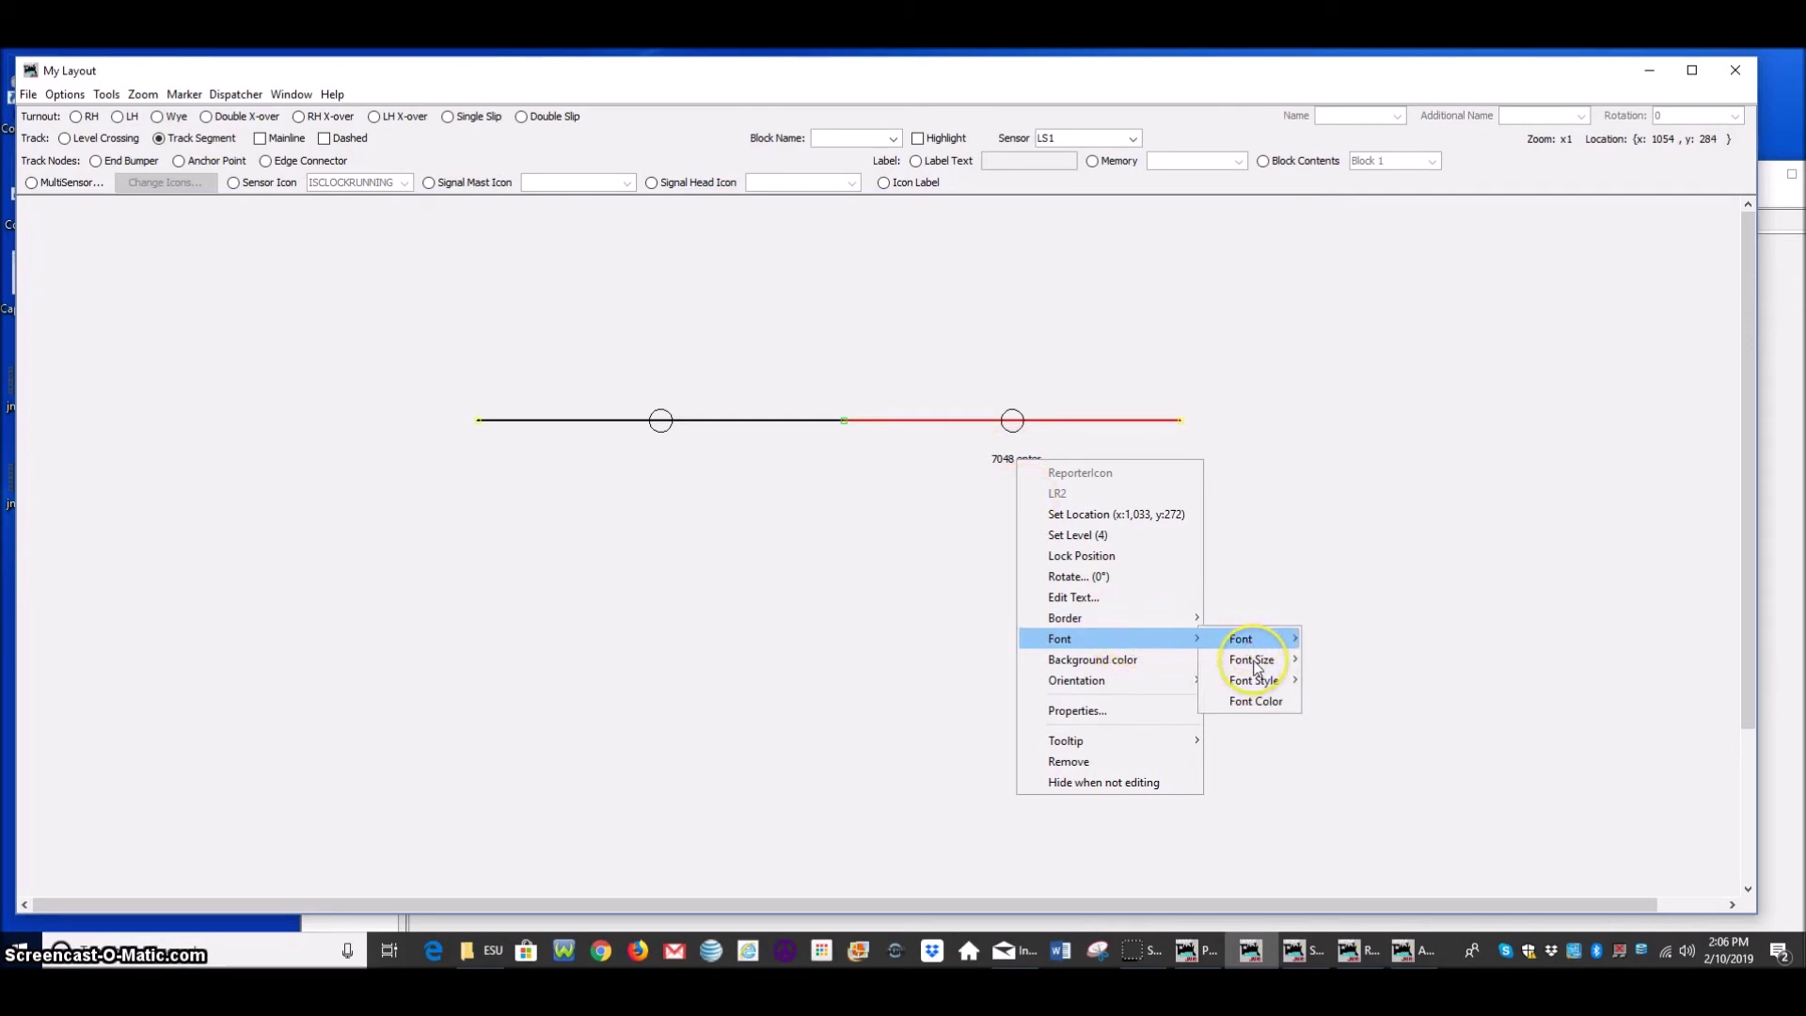
mouse_move(1270, 669)
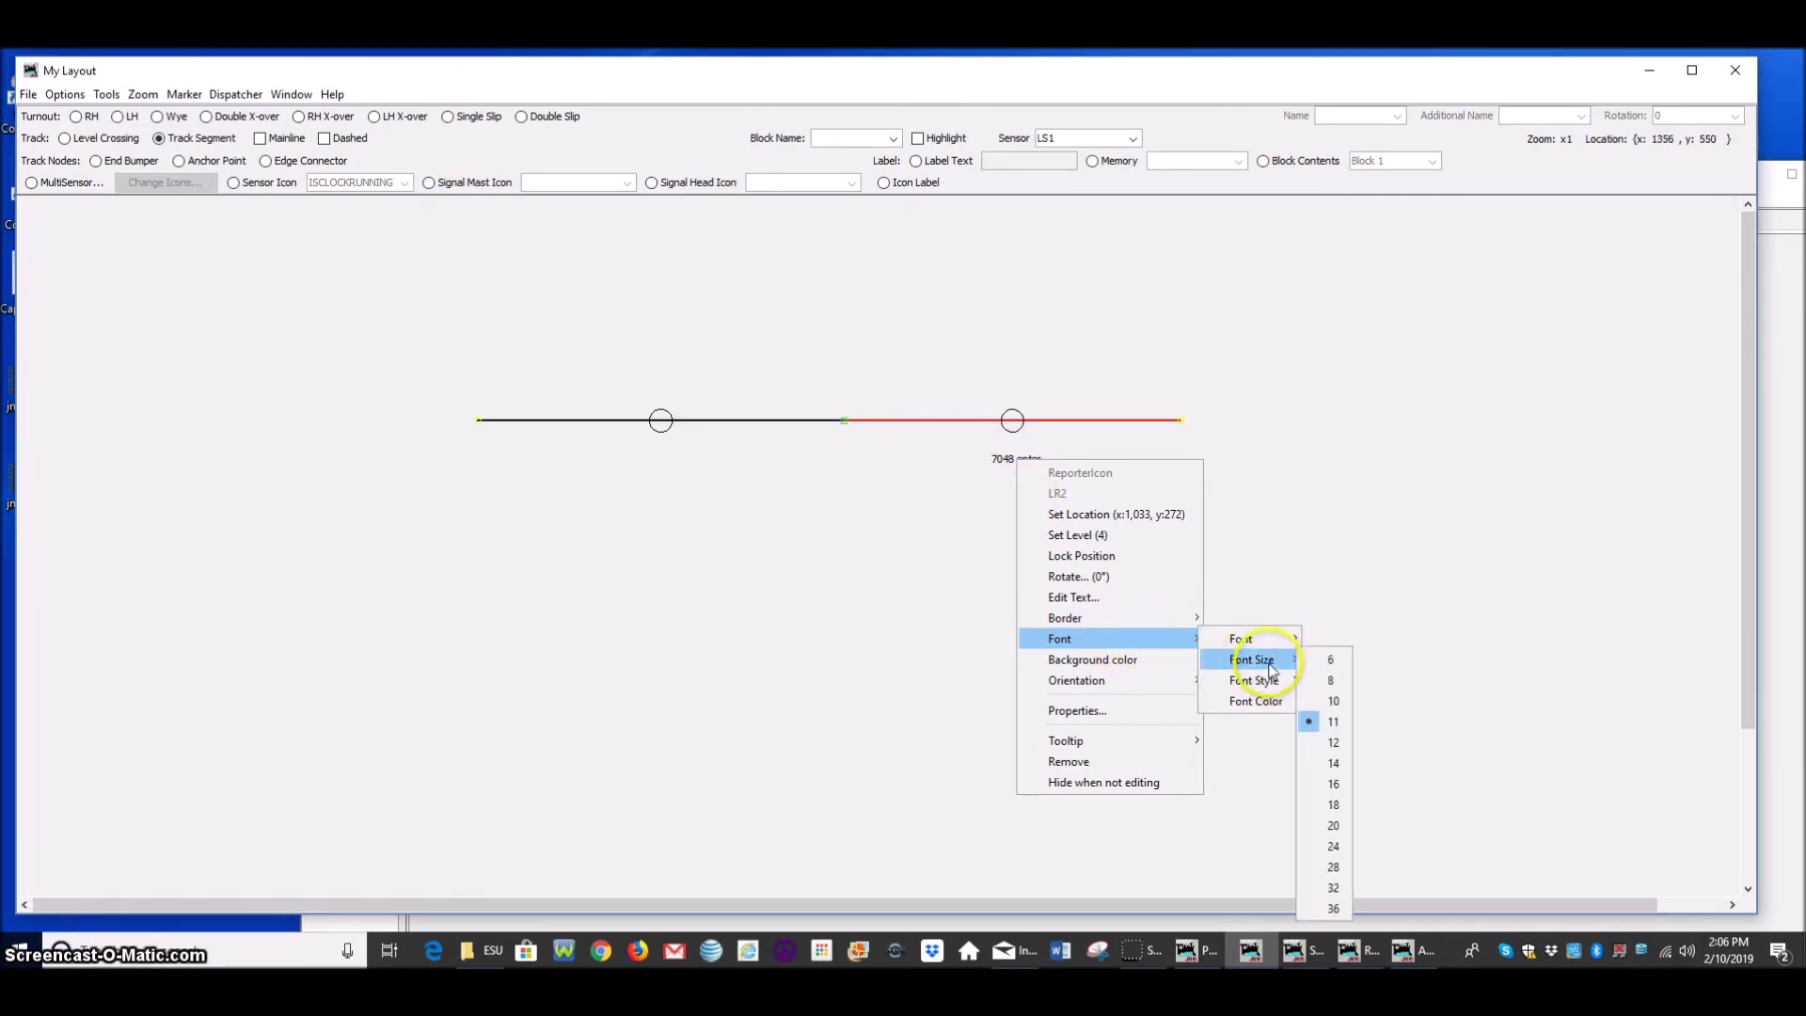
click(1329, 827)
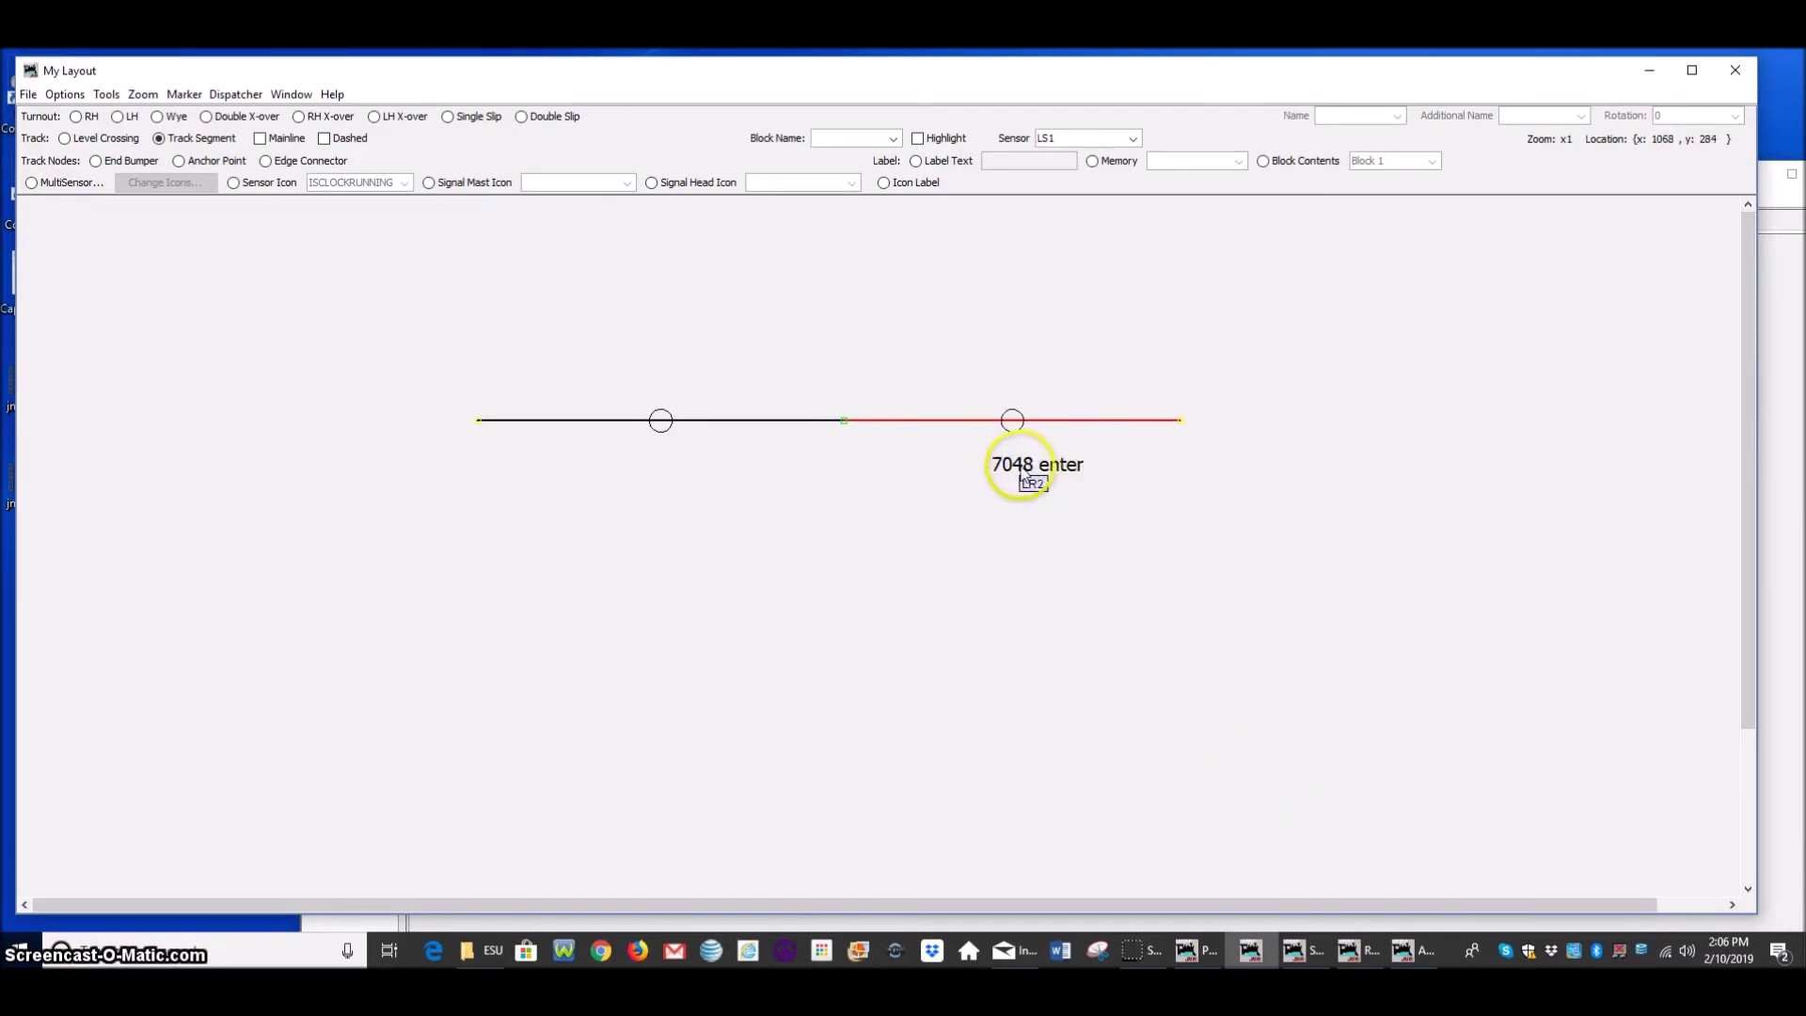
Add a second reporter label for LR1 and close the add-label dialog
click(63, 95)
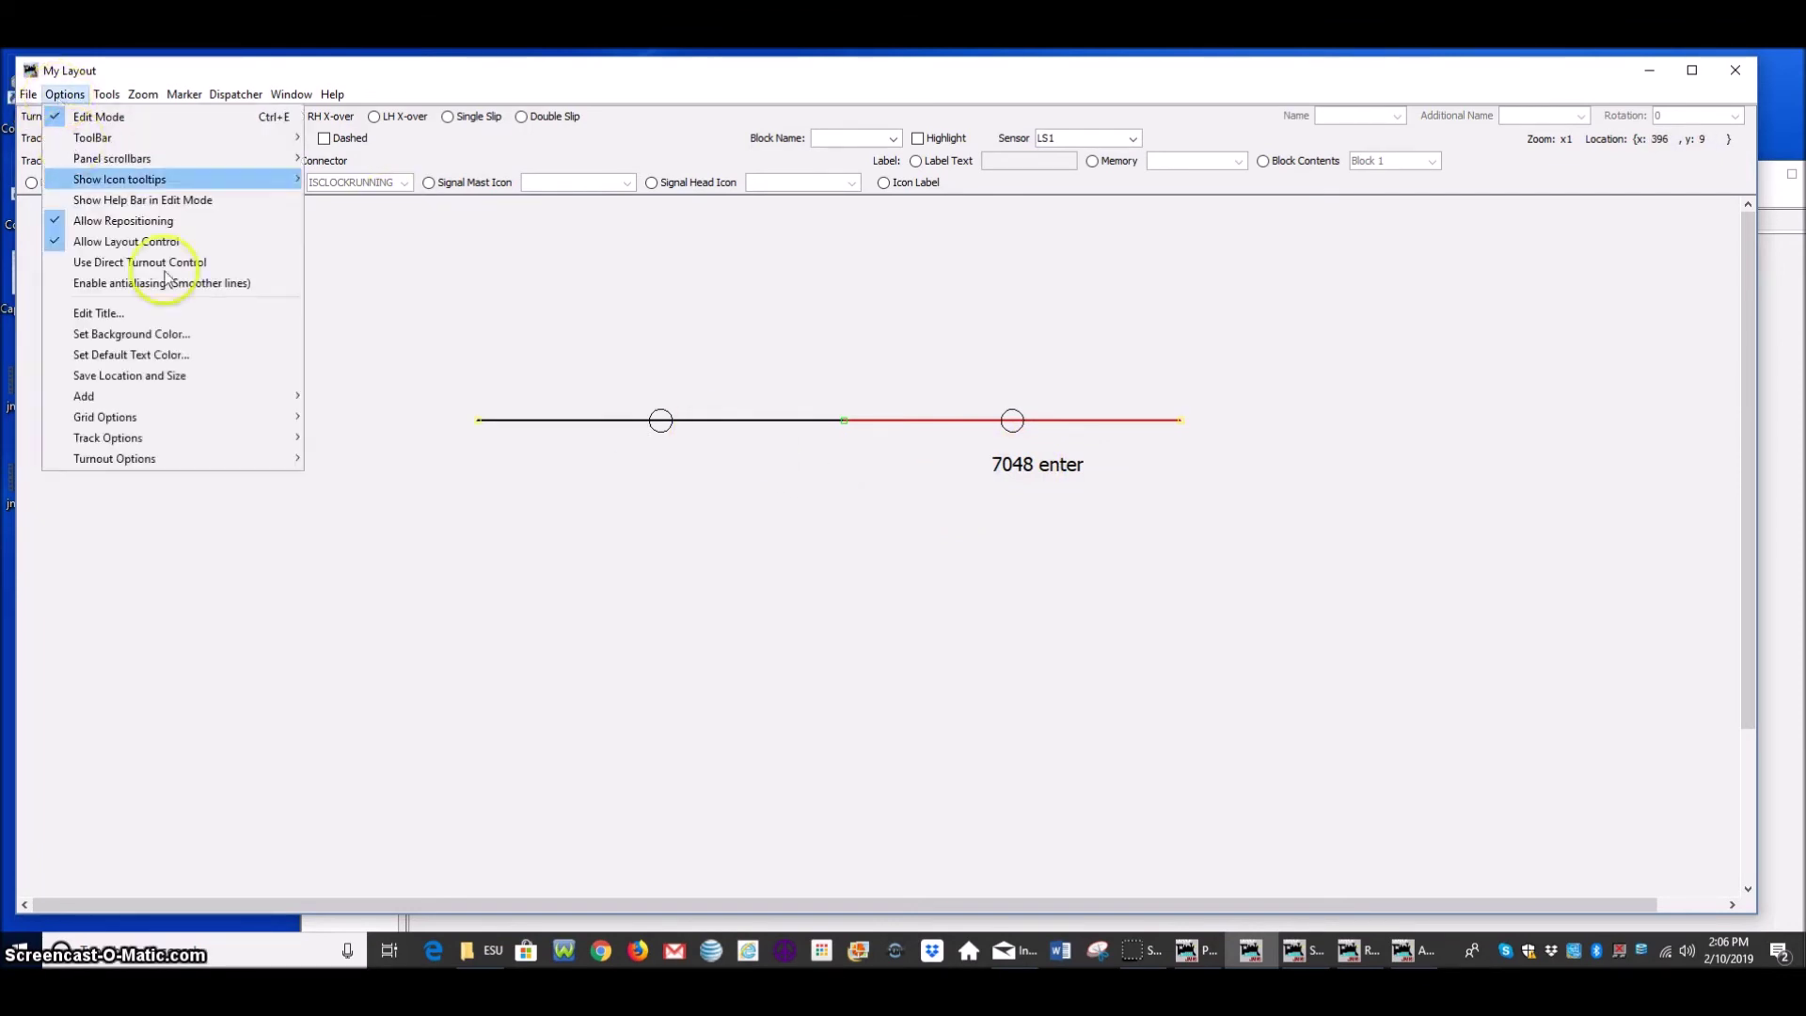
mouse_move(202, 398)
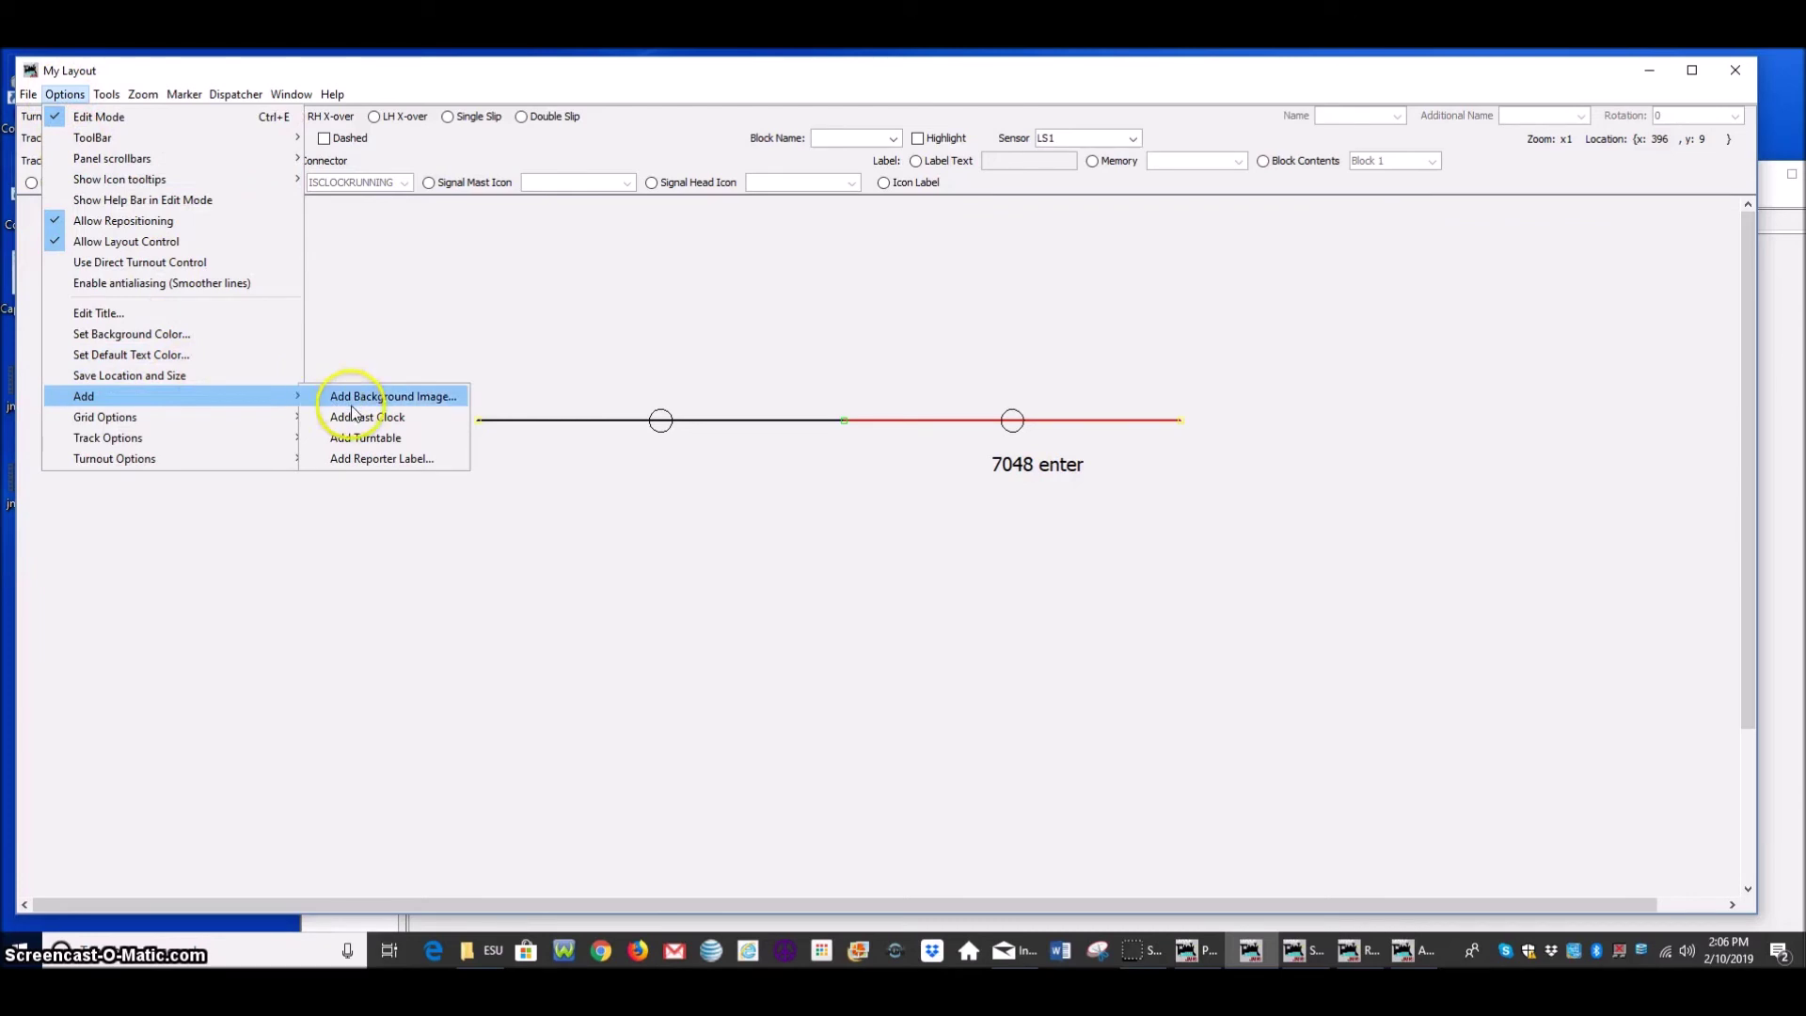
click(381, 458)
click(489, 401)
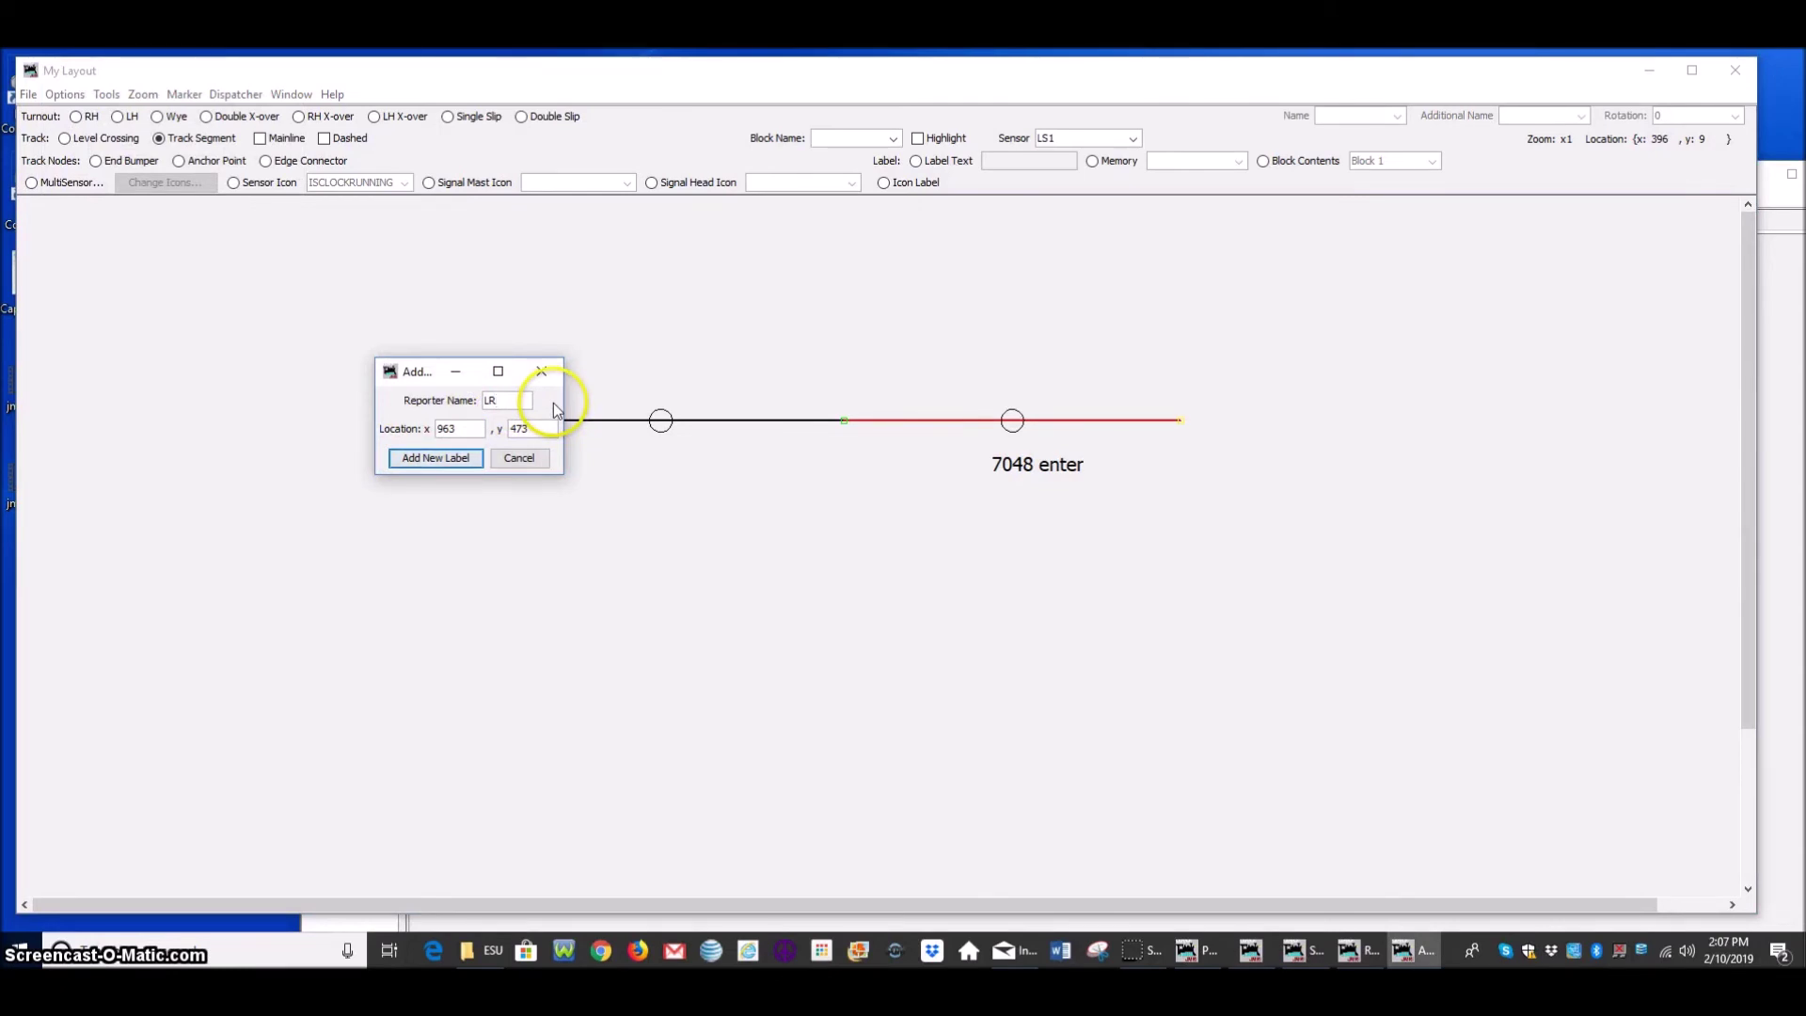
click(441, 458)
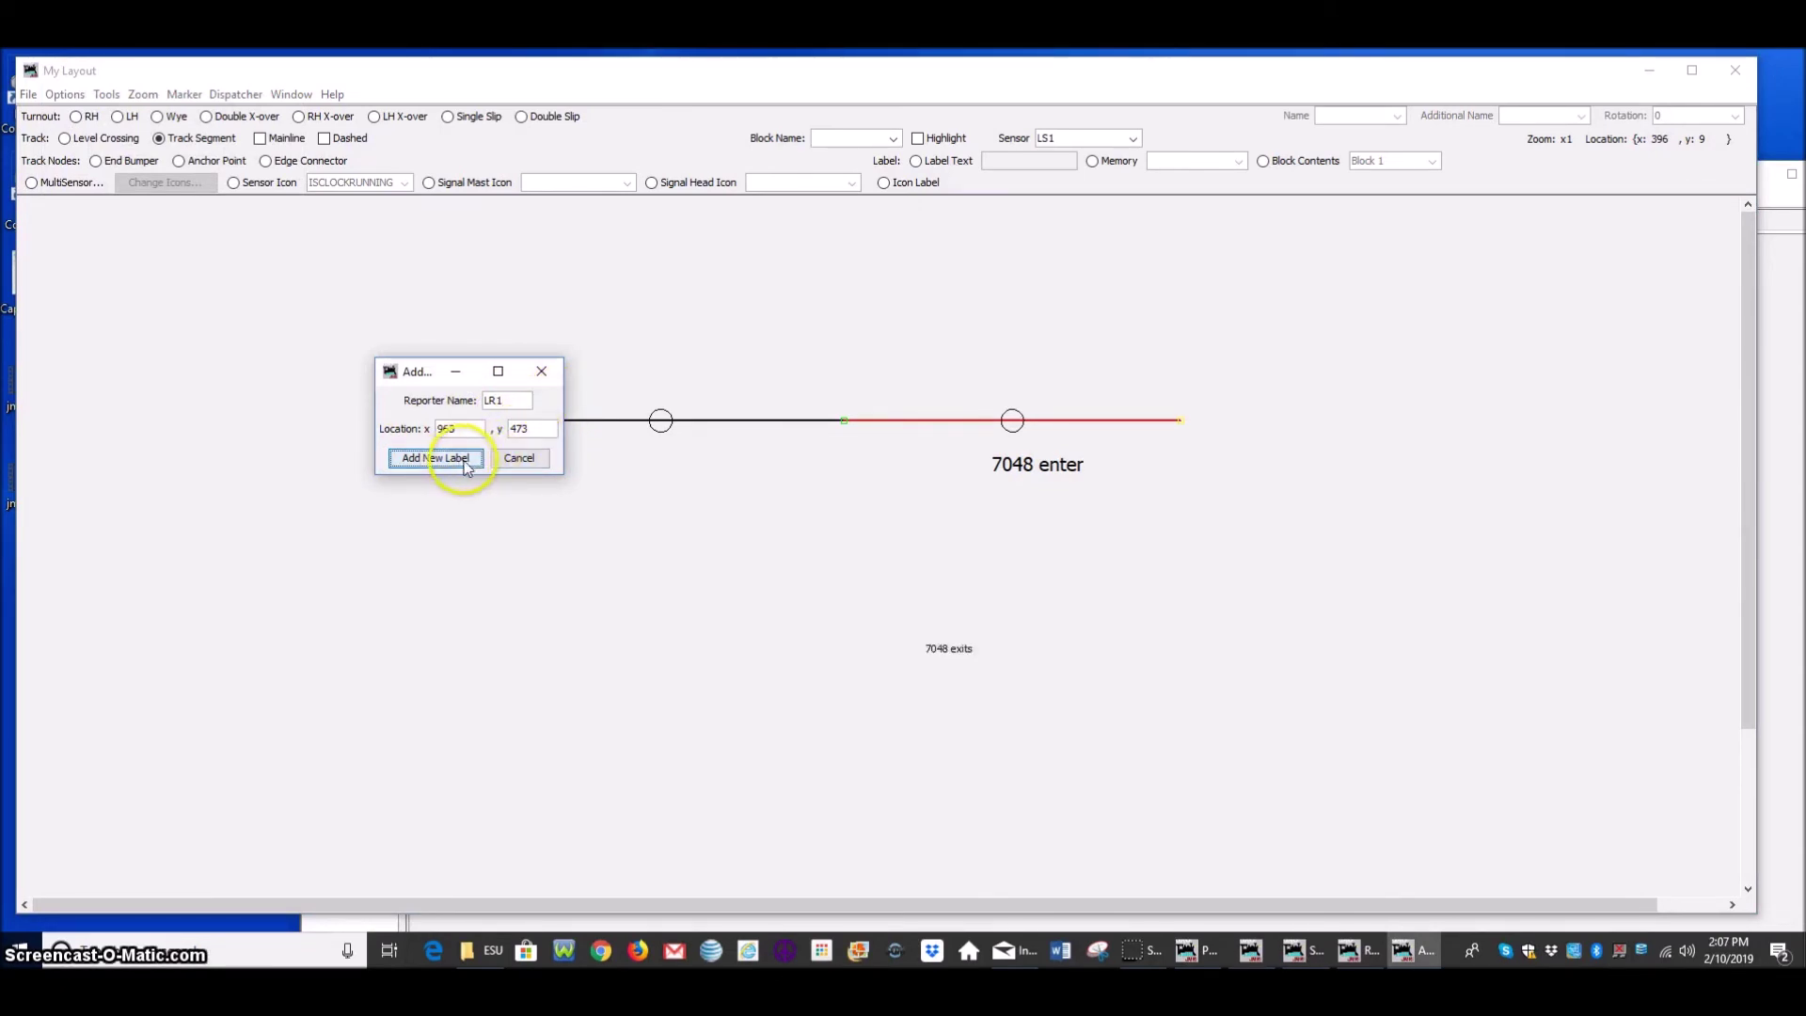
click(540, 370)
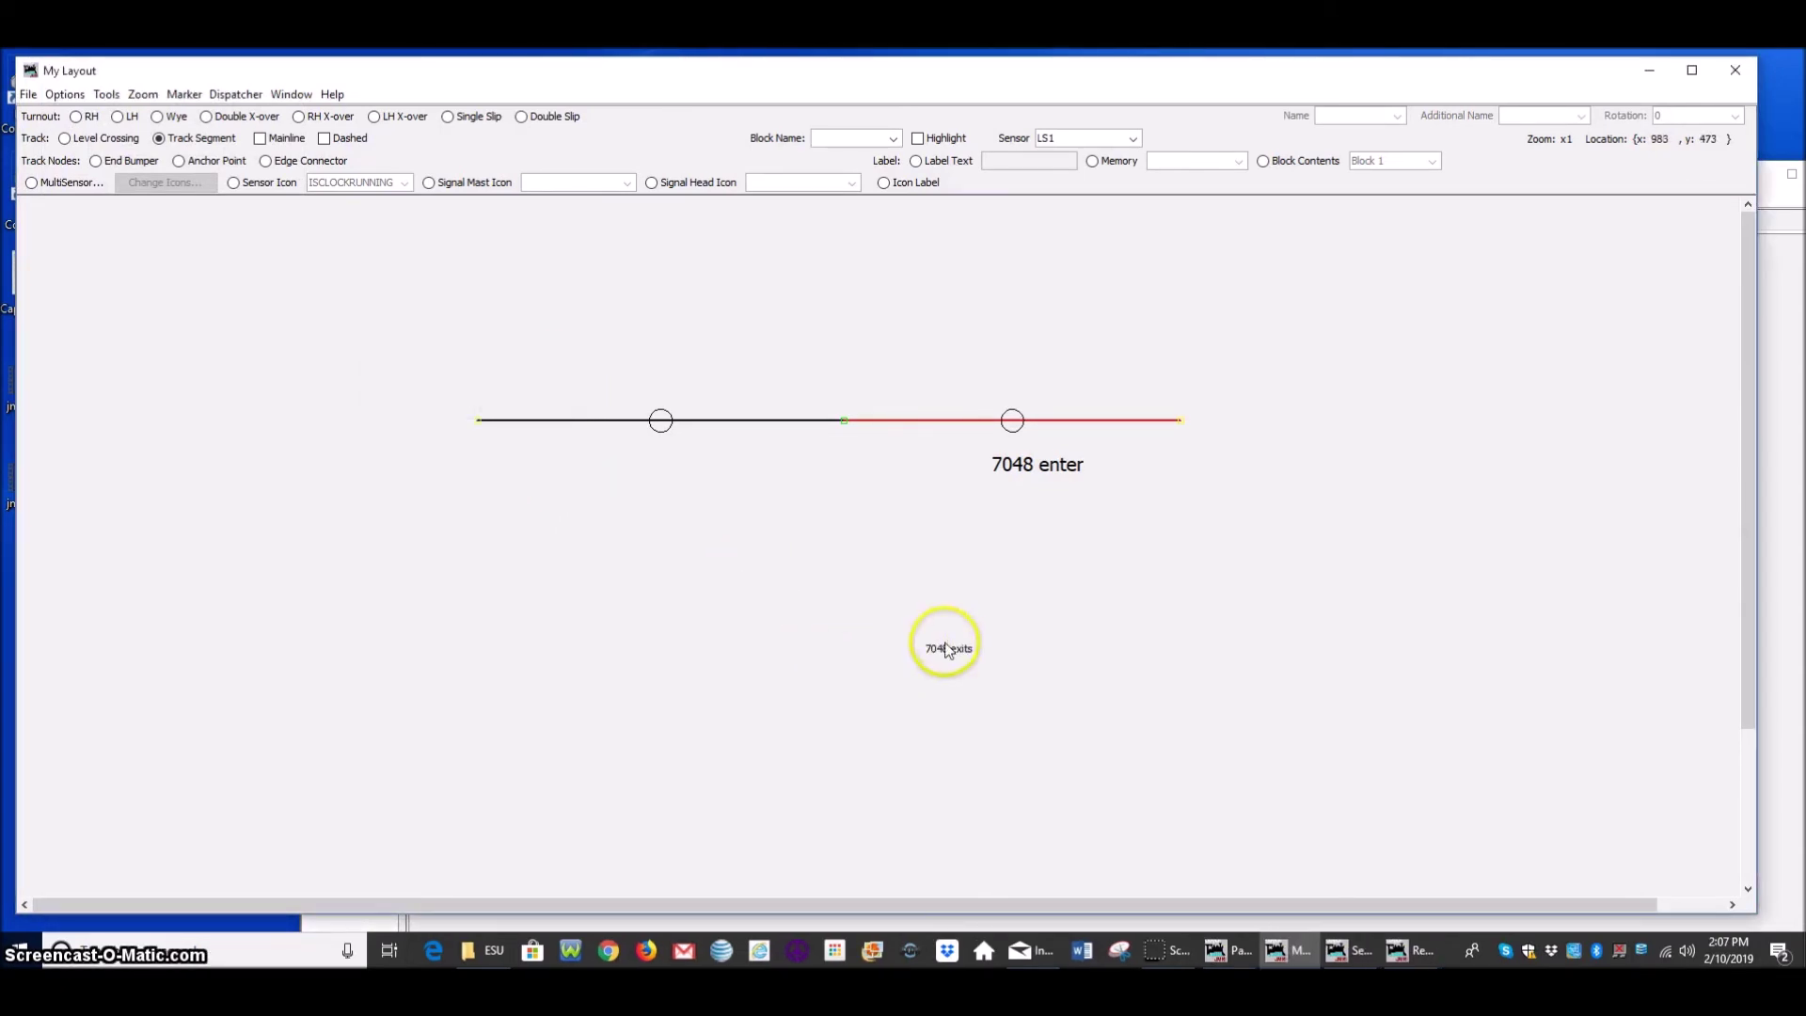
Move the '7048 exits' label under the left block and enlarge its font
drag(947, 659, 655, 477)
right_click(654, 477)
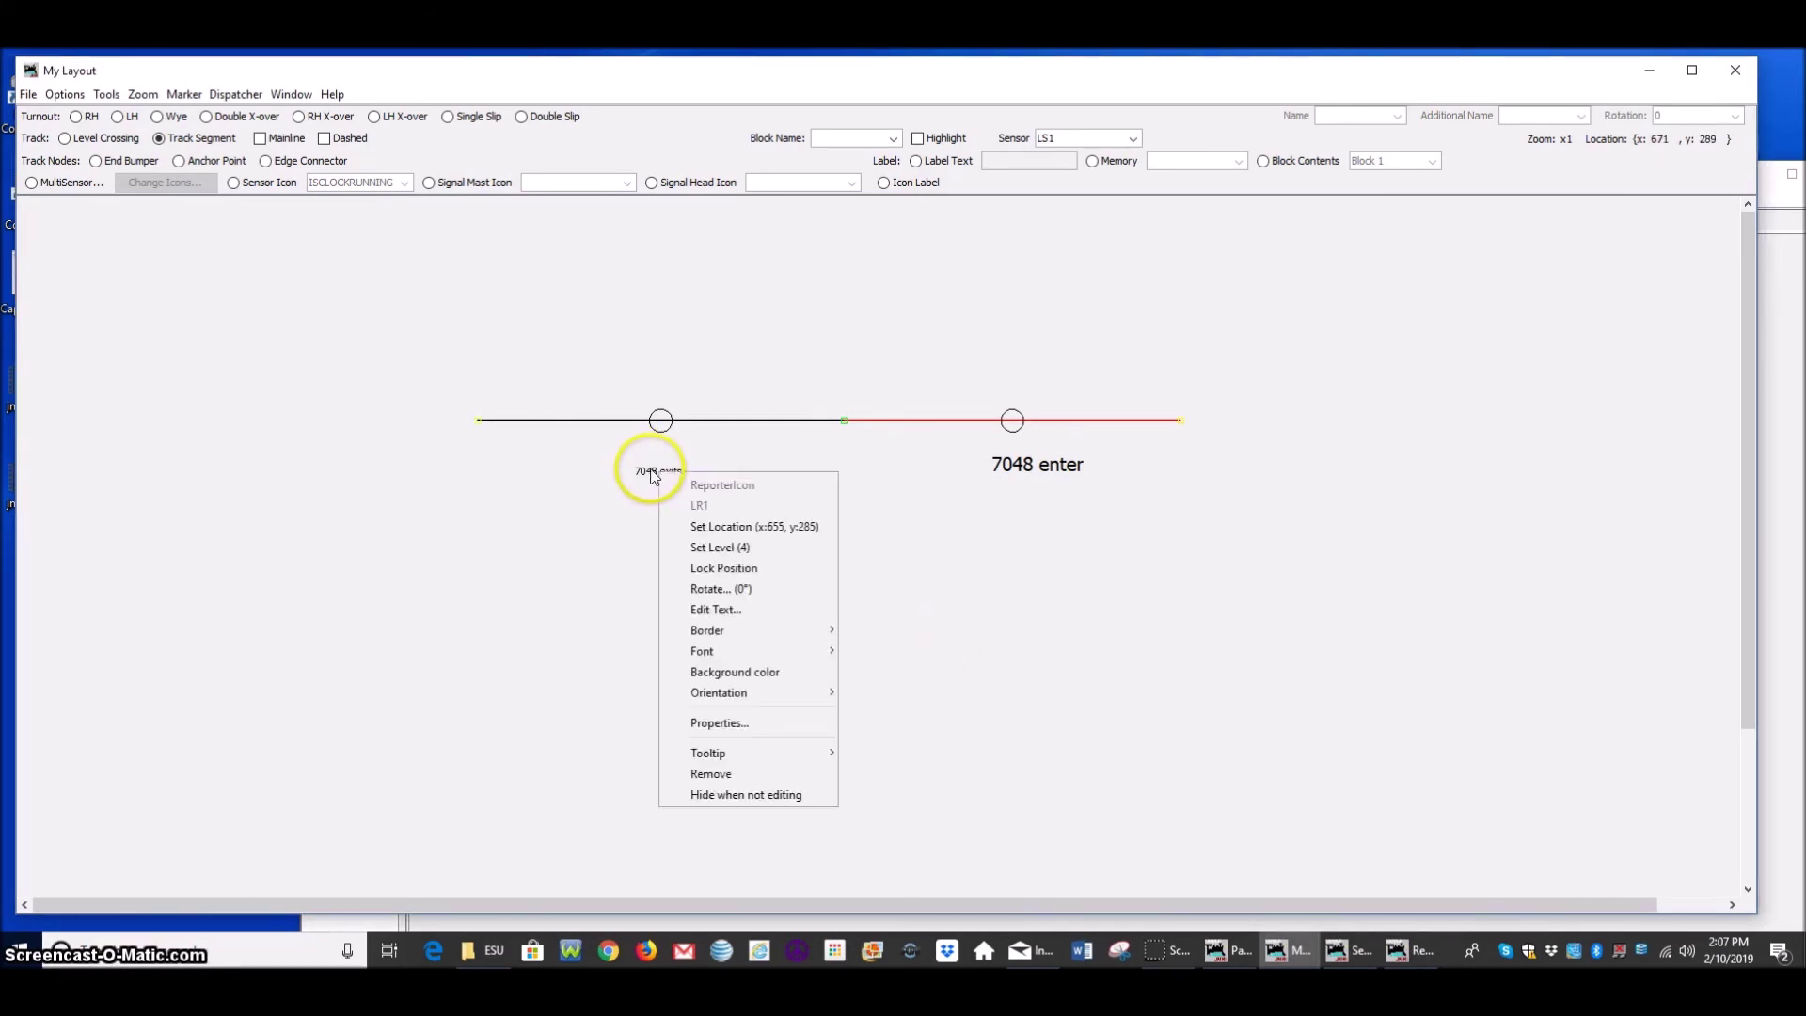
mouse_move(806, 649)
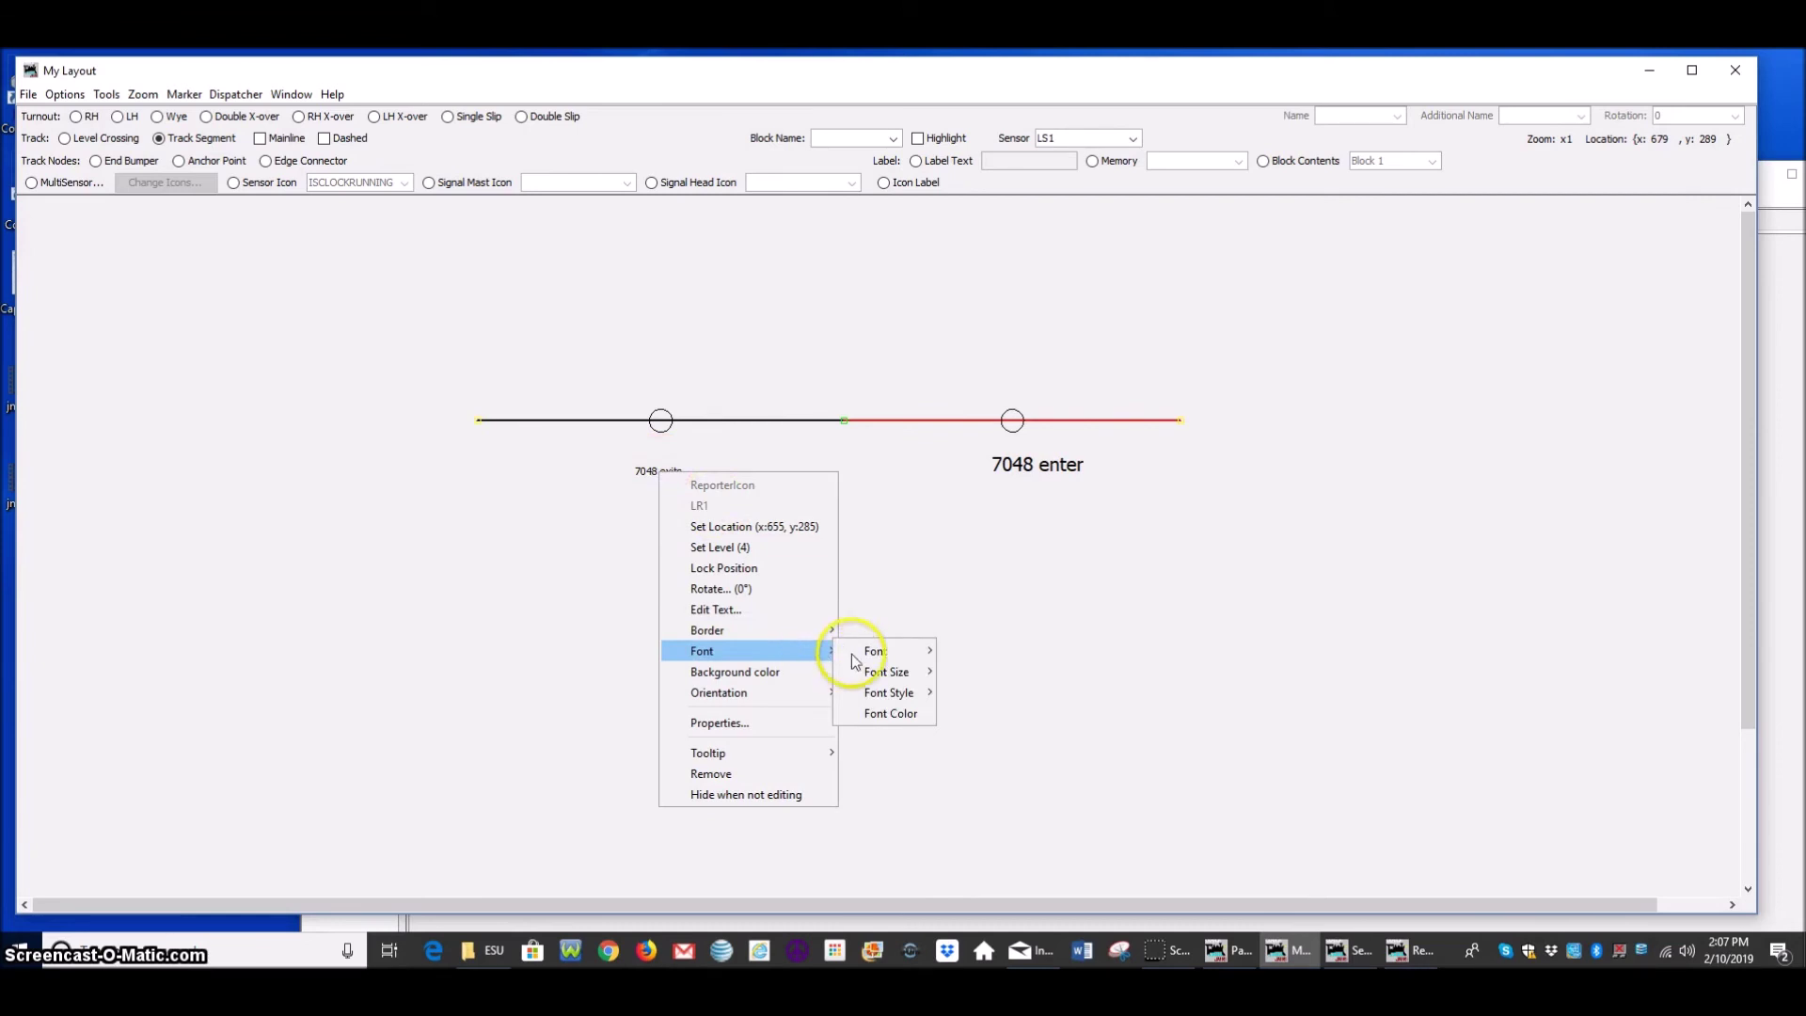
mouse_move(908, 682)
click(966, 607)
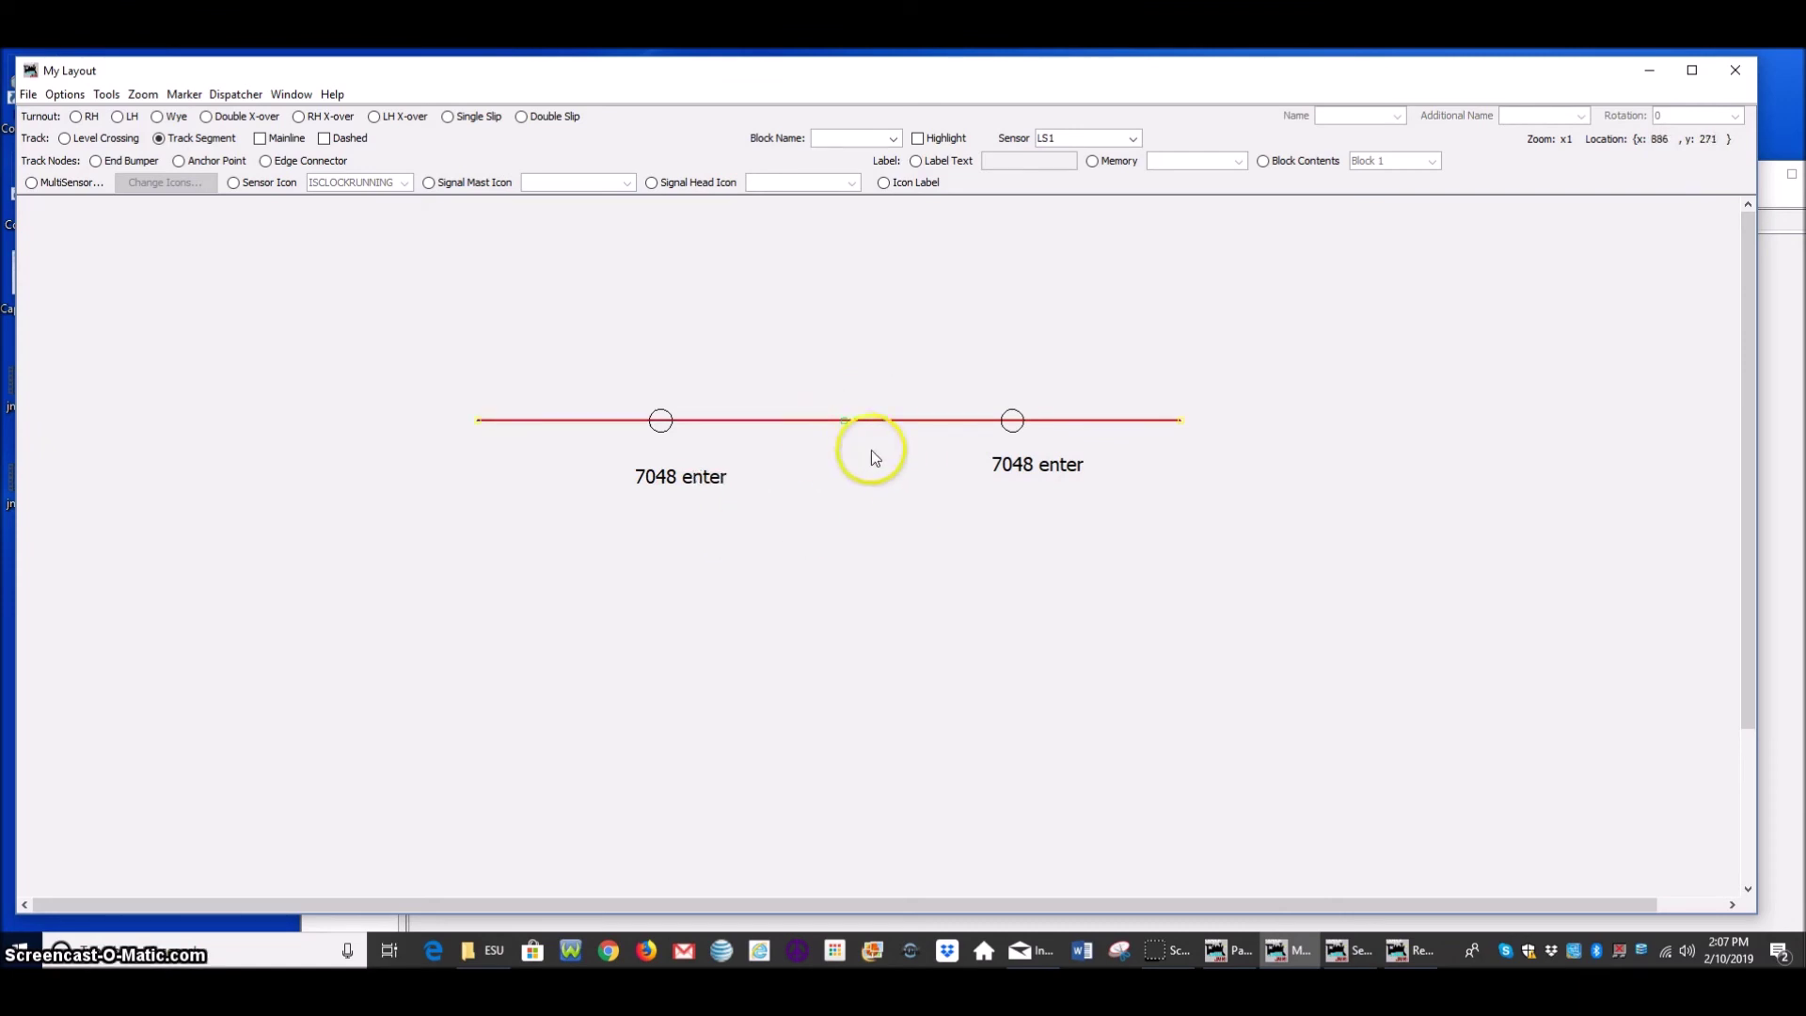
Run loco 7048 from Block 2 into Block 1 so the labels read '7048 enter' and '7048 exits'
click(740, 503)
click(1025, 511)
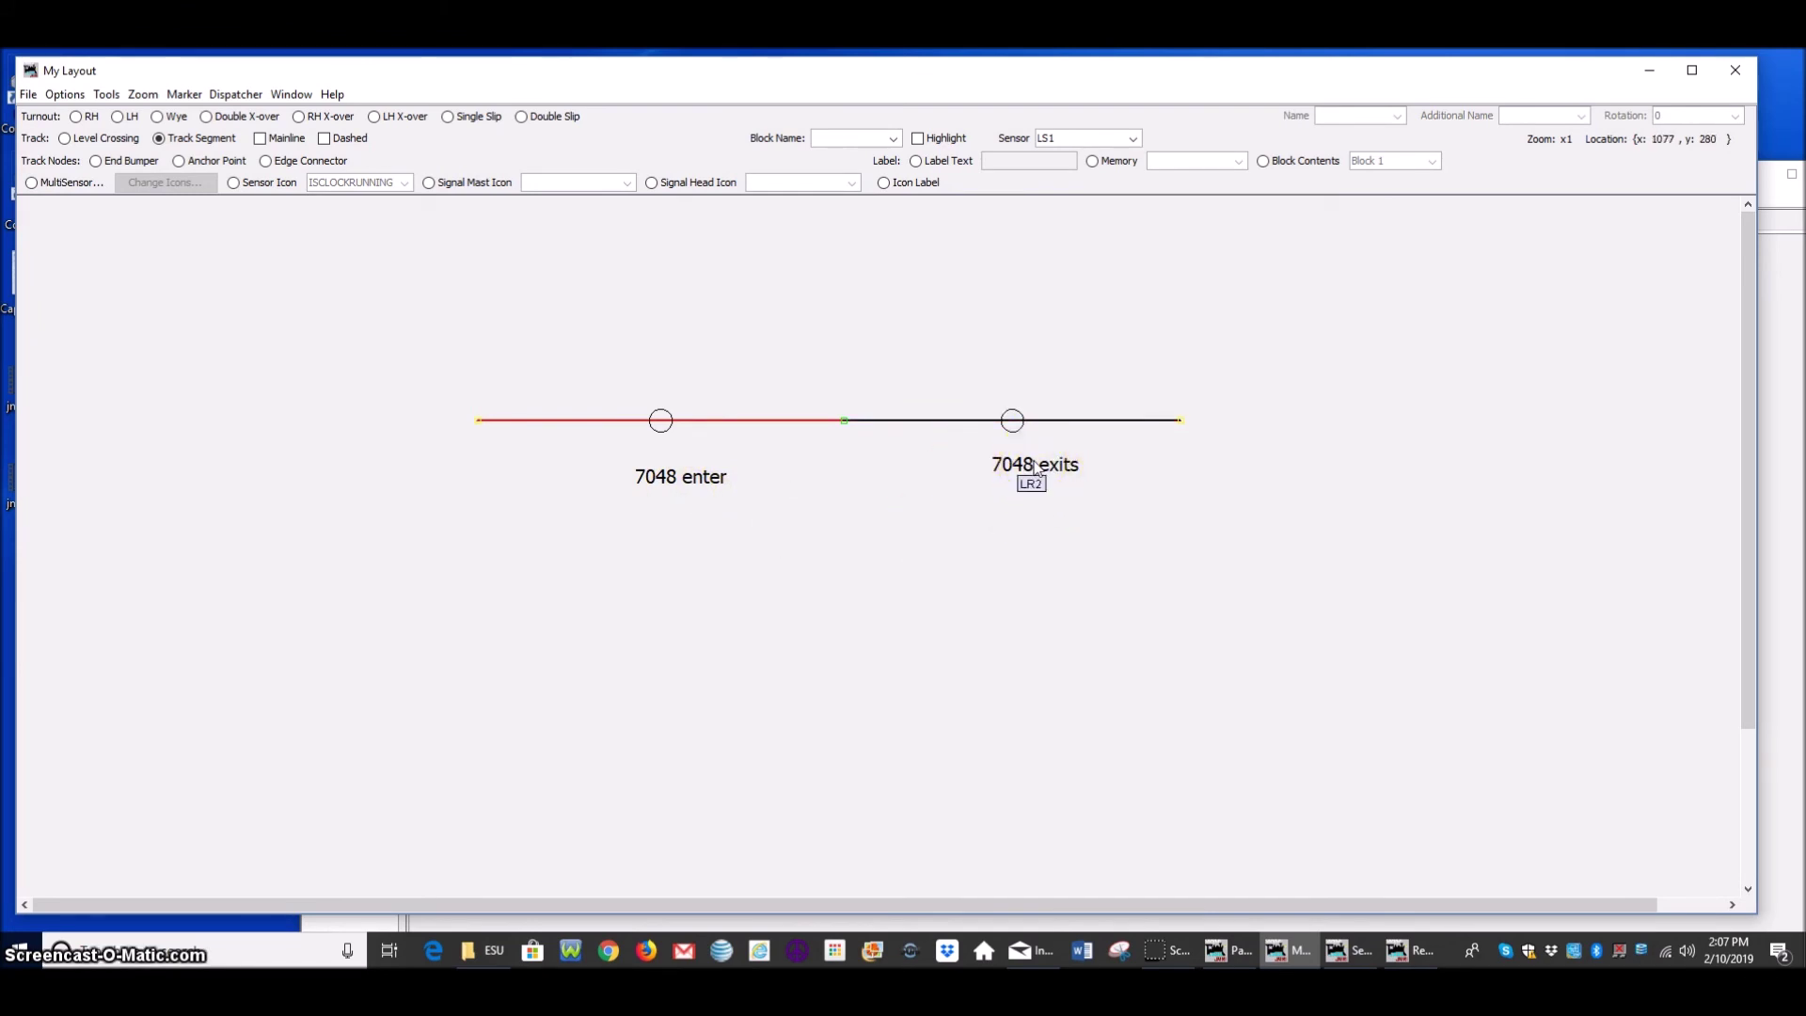
click(966, 518)
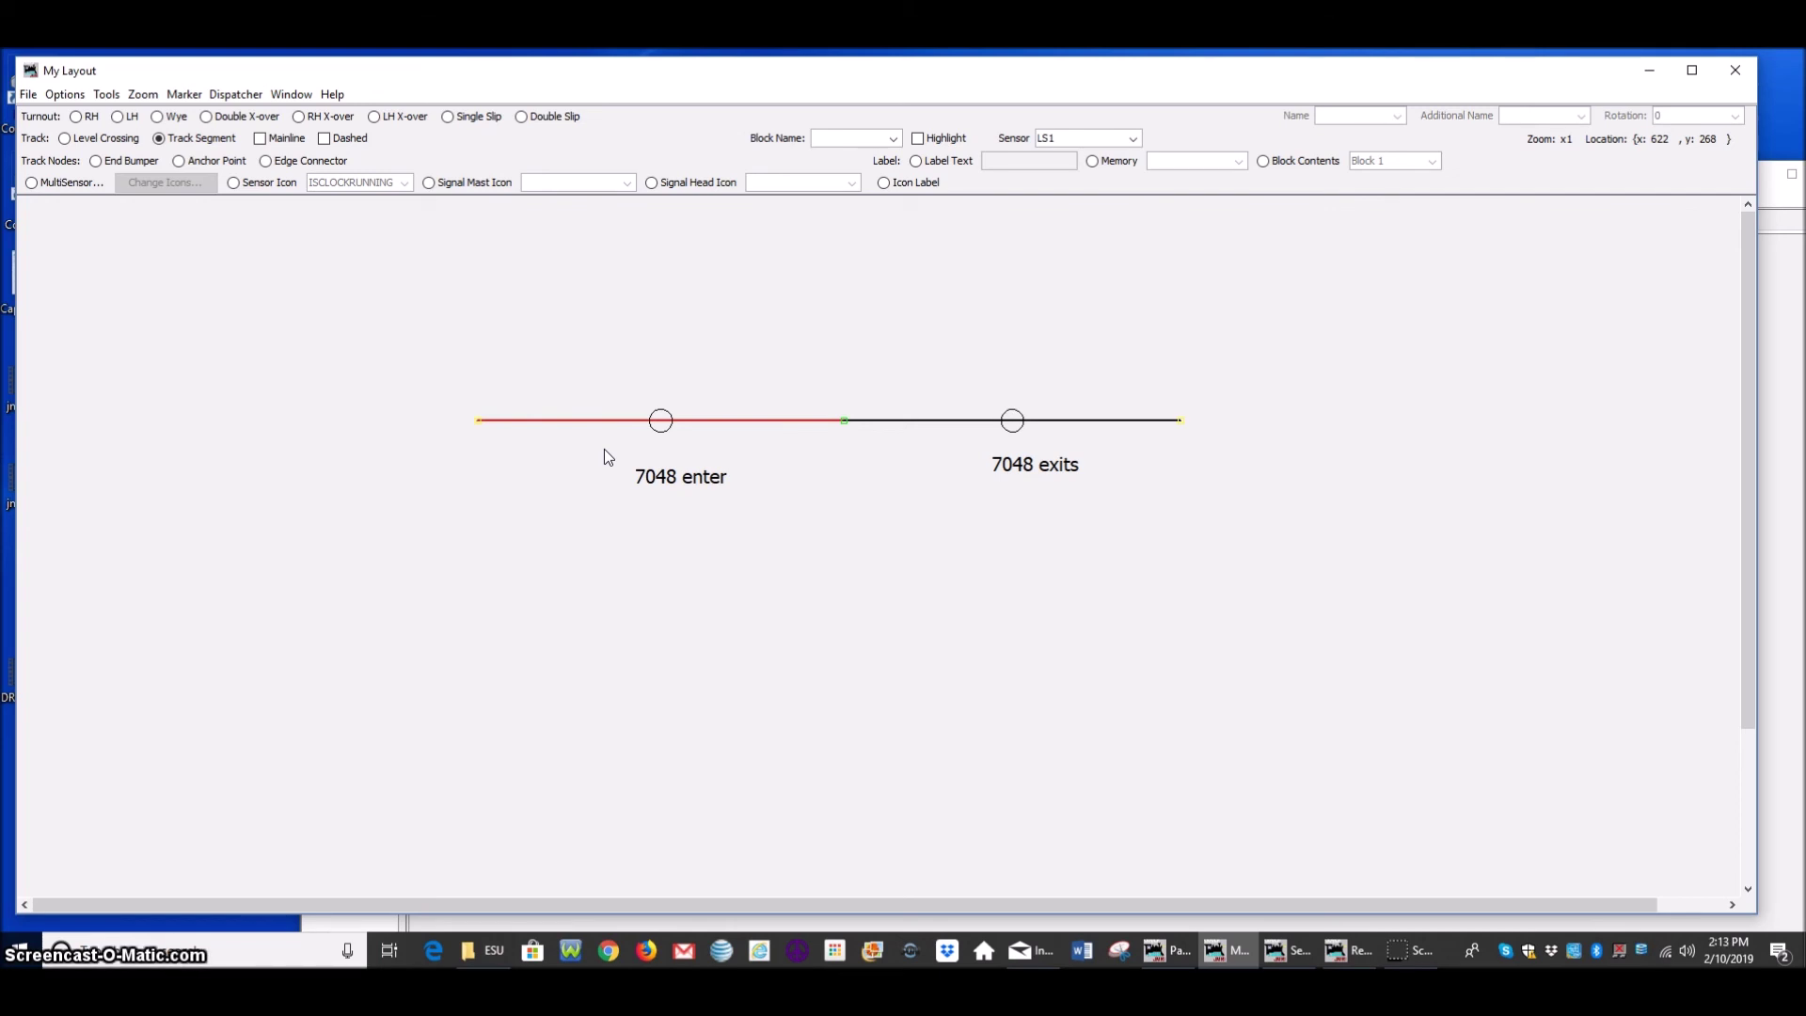
drag(661, 423, 735, 483)
Minimize My Layout and show the empty RailCom IDs table
click(1648, 70)
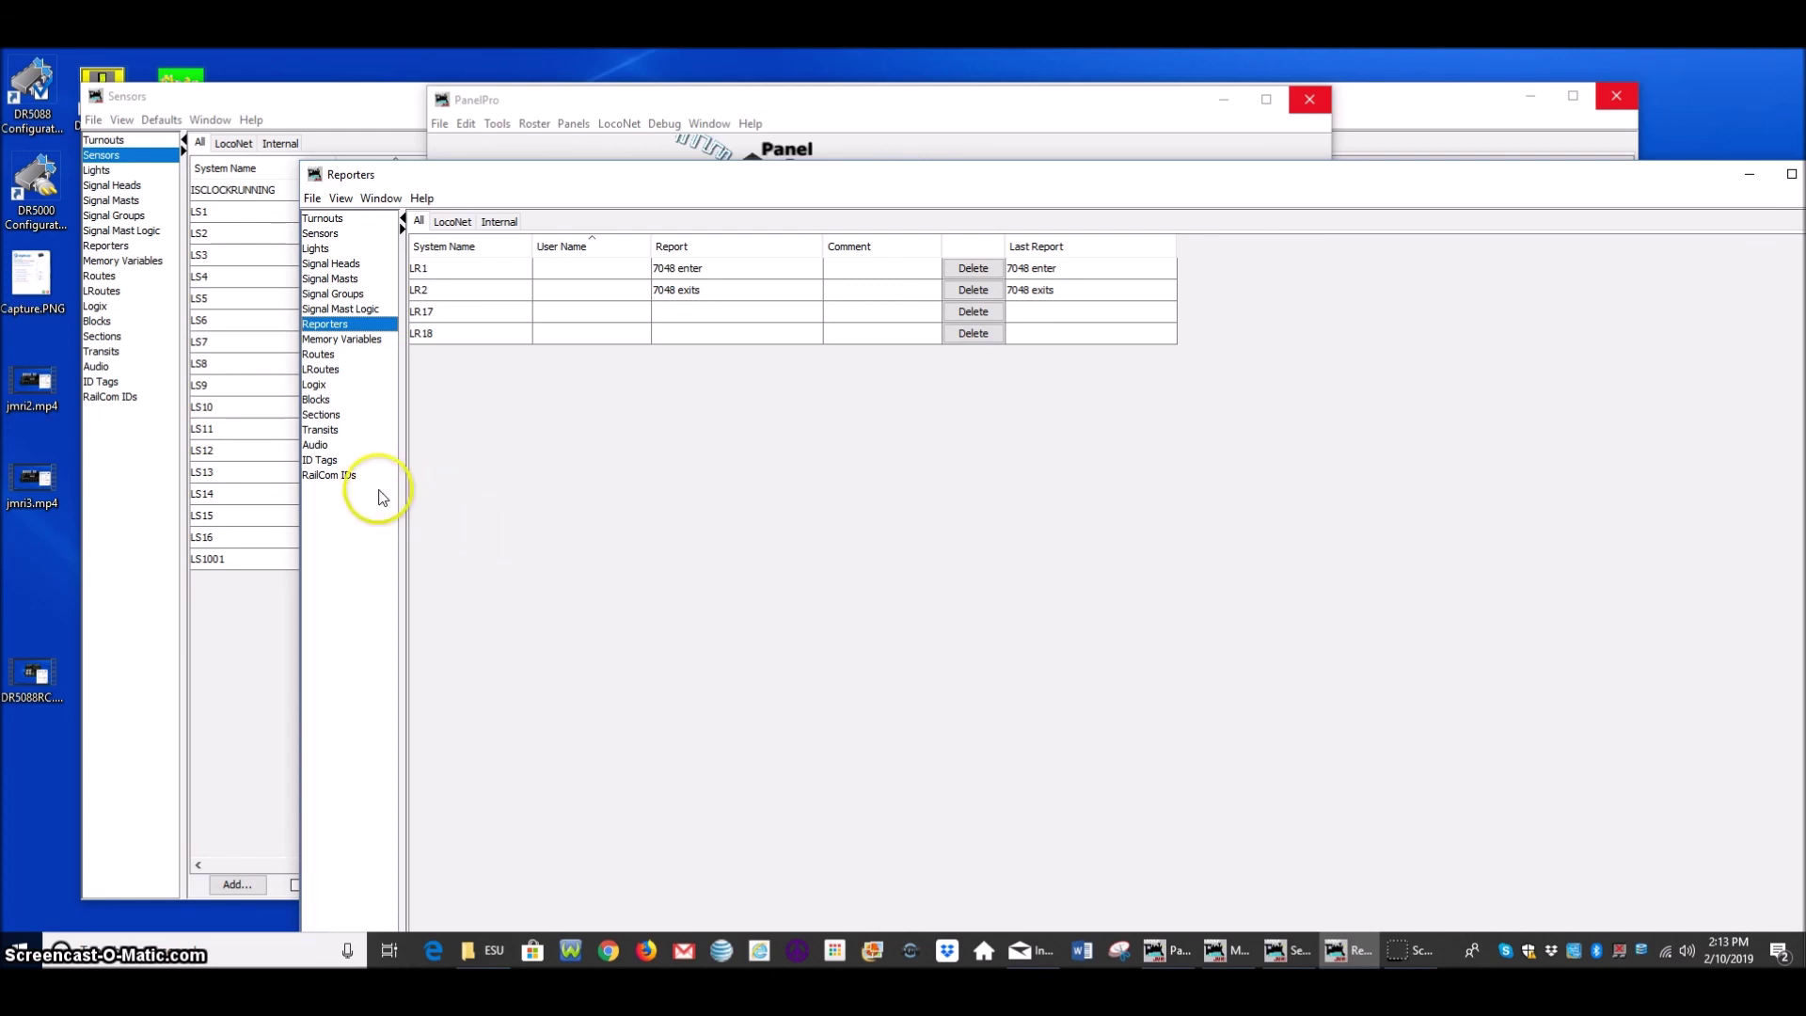
click(331, 475)
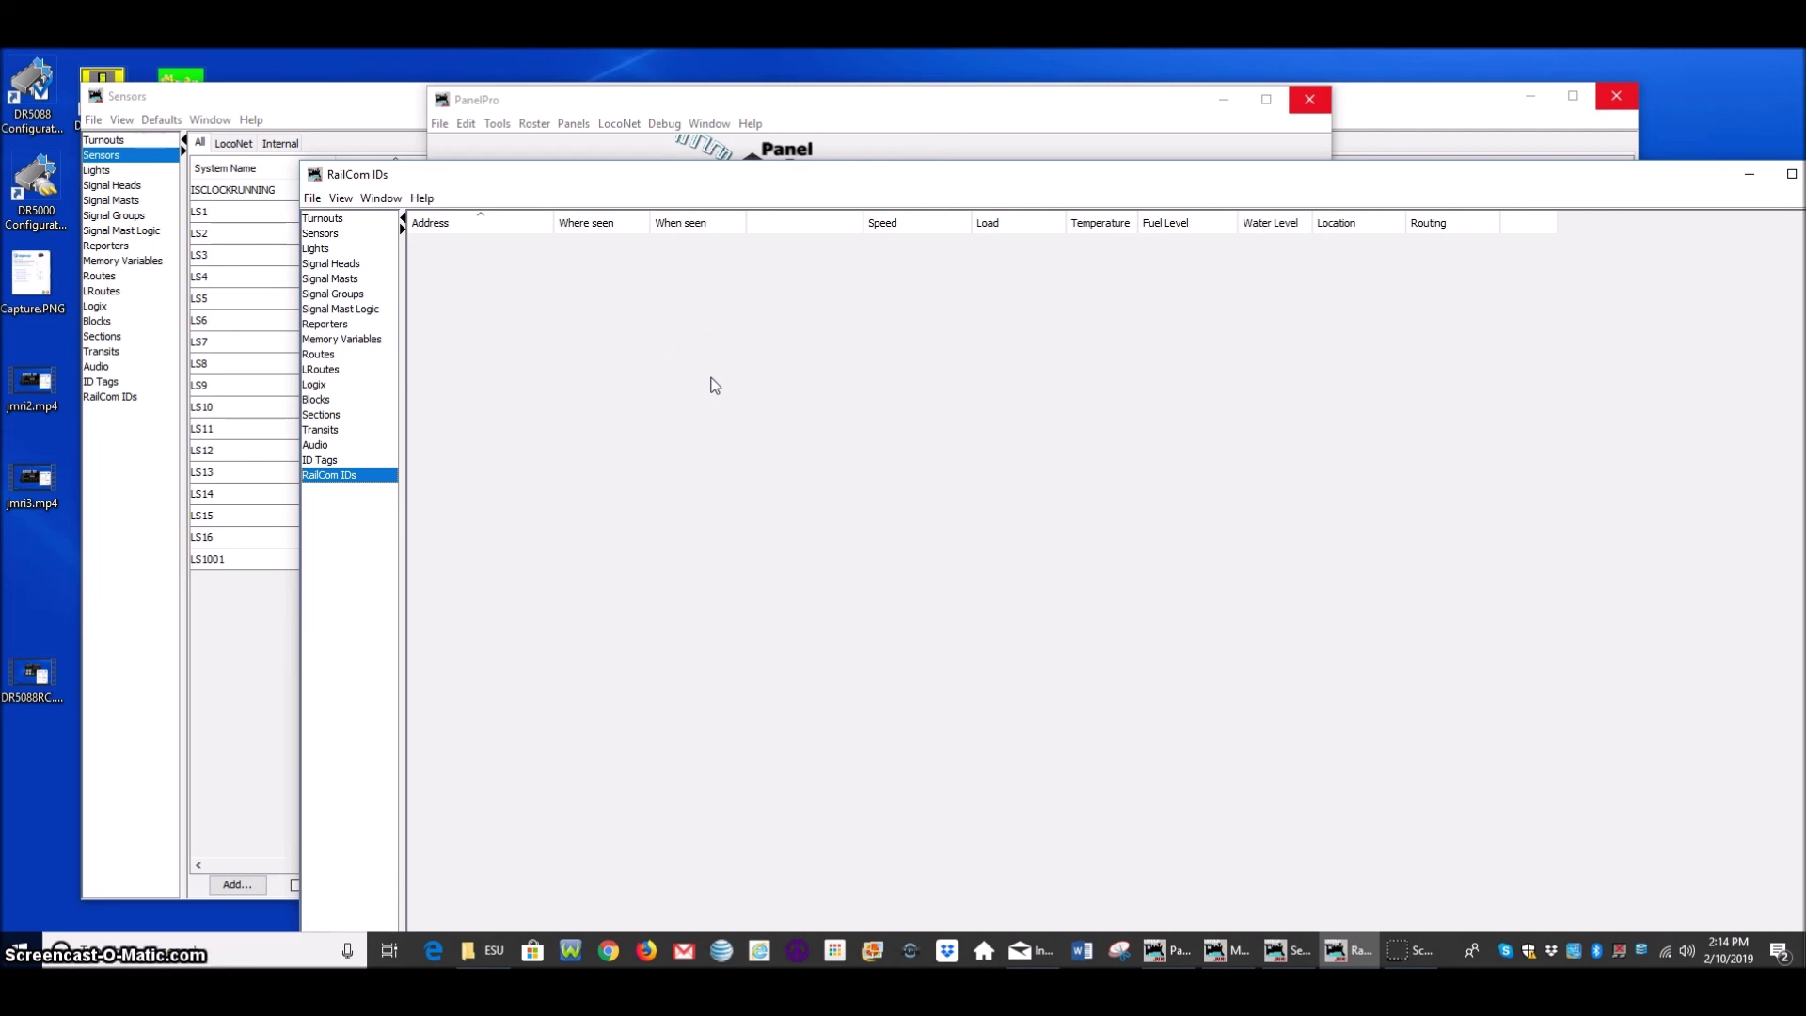
mouse_move(887, 355)
mouse_down()
mouse_move(766, 341)
mouse_move(1288, 313)
mouse_move(609, 230)
mouse_move(1310, 276)
mouse_up()
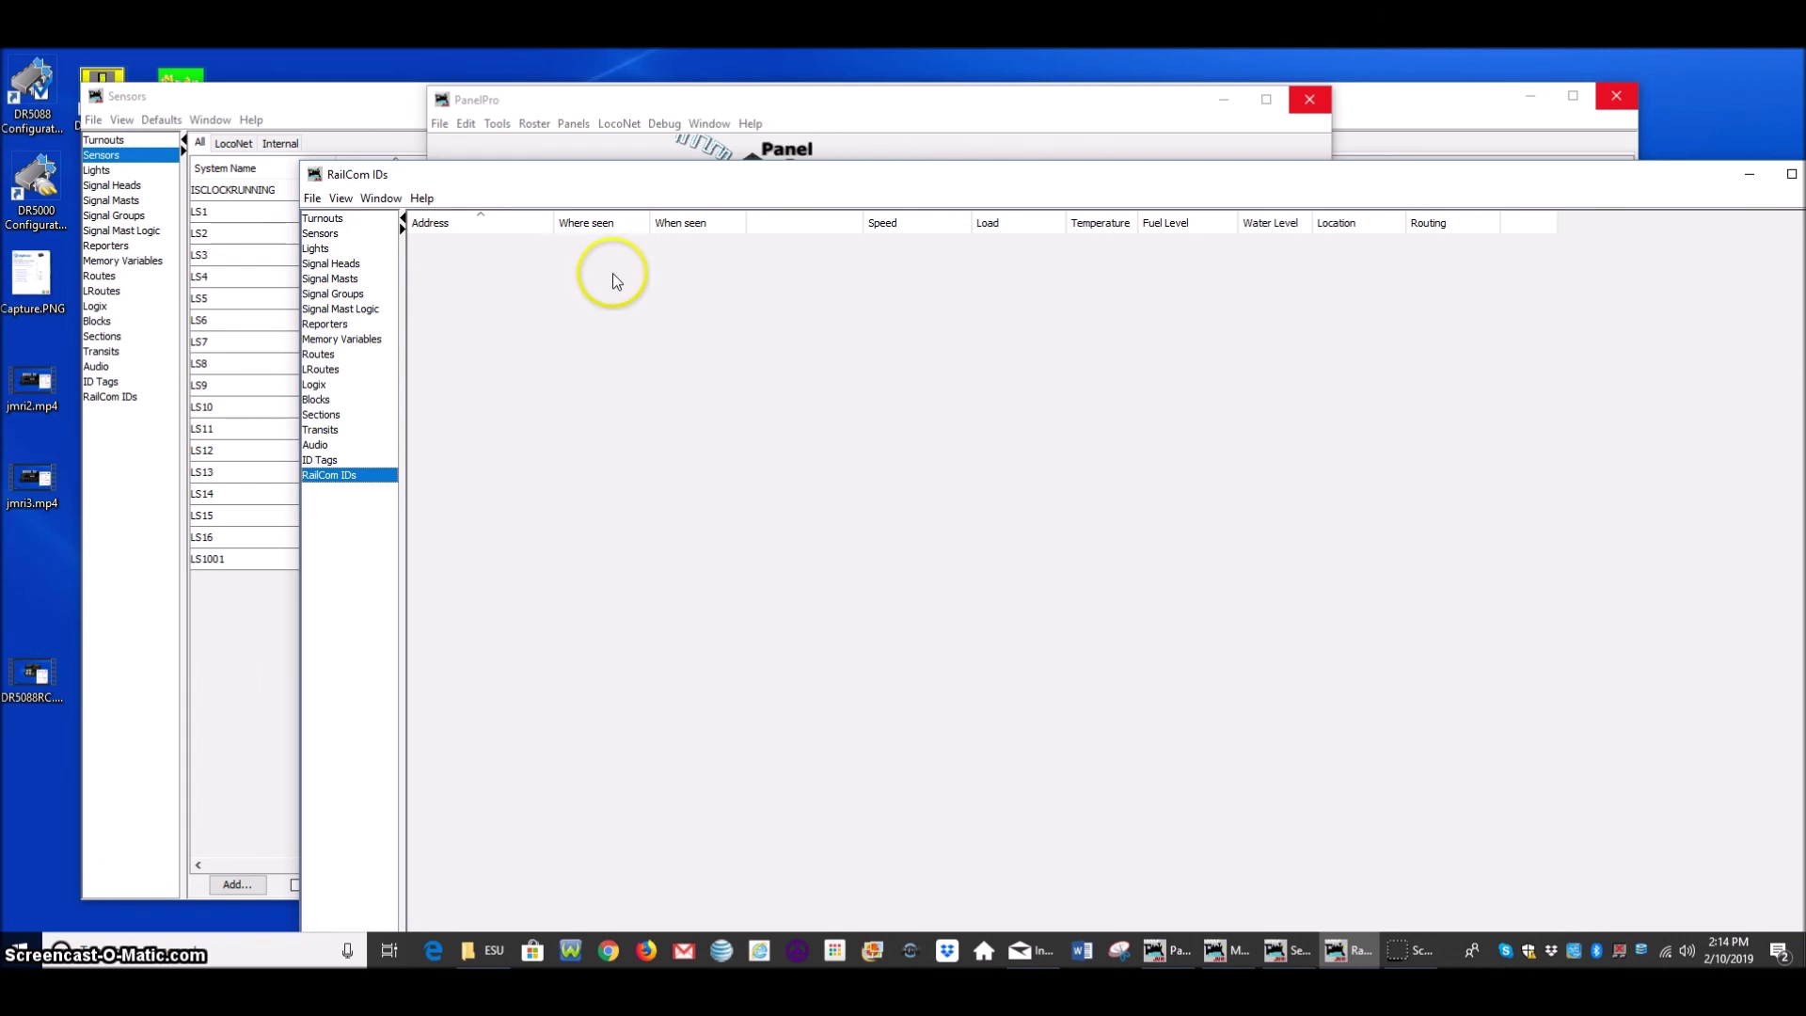